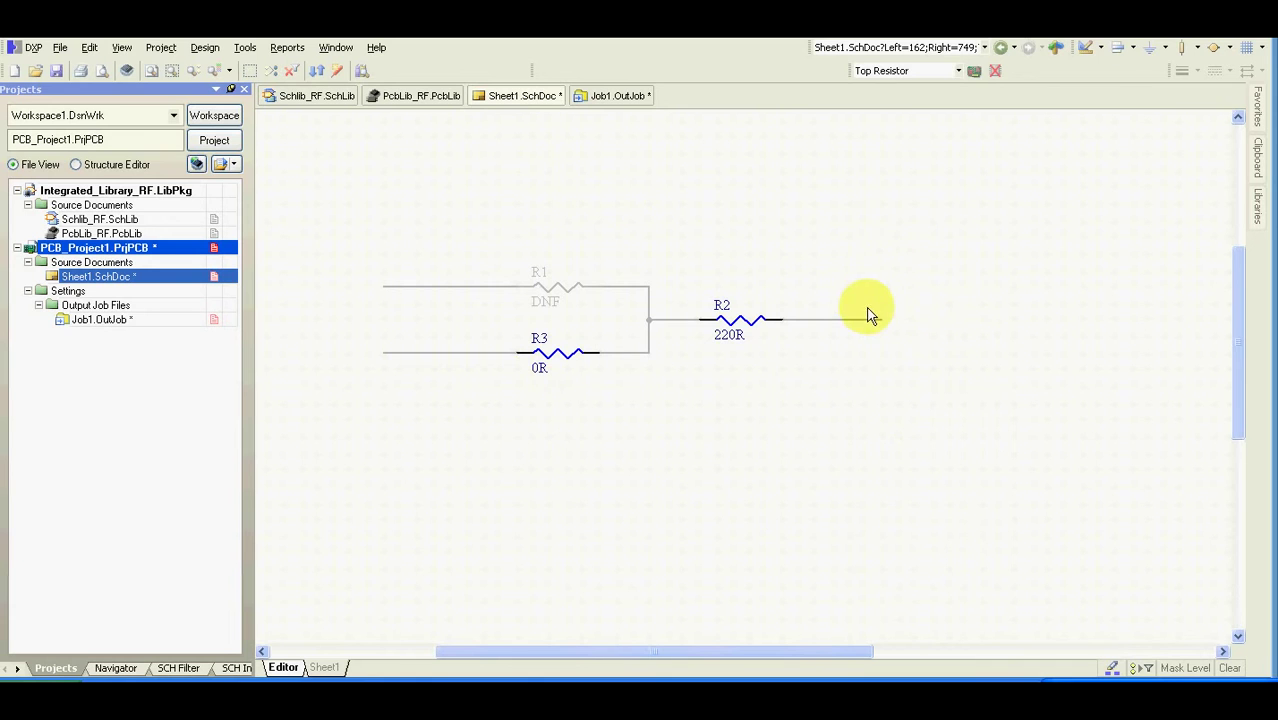
Step: Preview the Top Resistor, Bottom resistor and Different value variants, finishing on Bottom resistor
{"action": "left_click", "coordinate": [958, 72]}
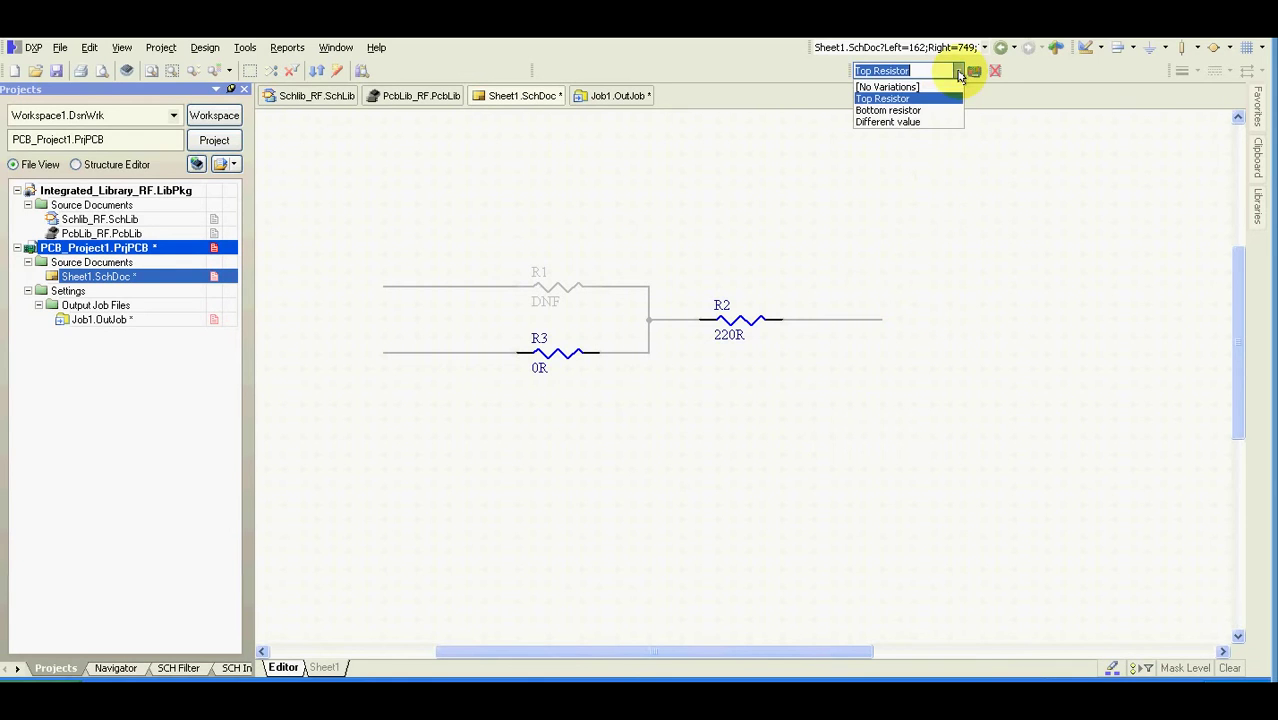
{"action": "left_click", "coordinate": [872, 99]}
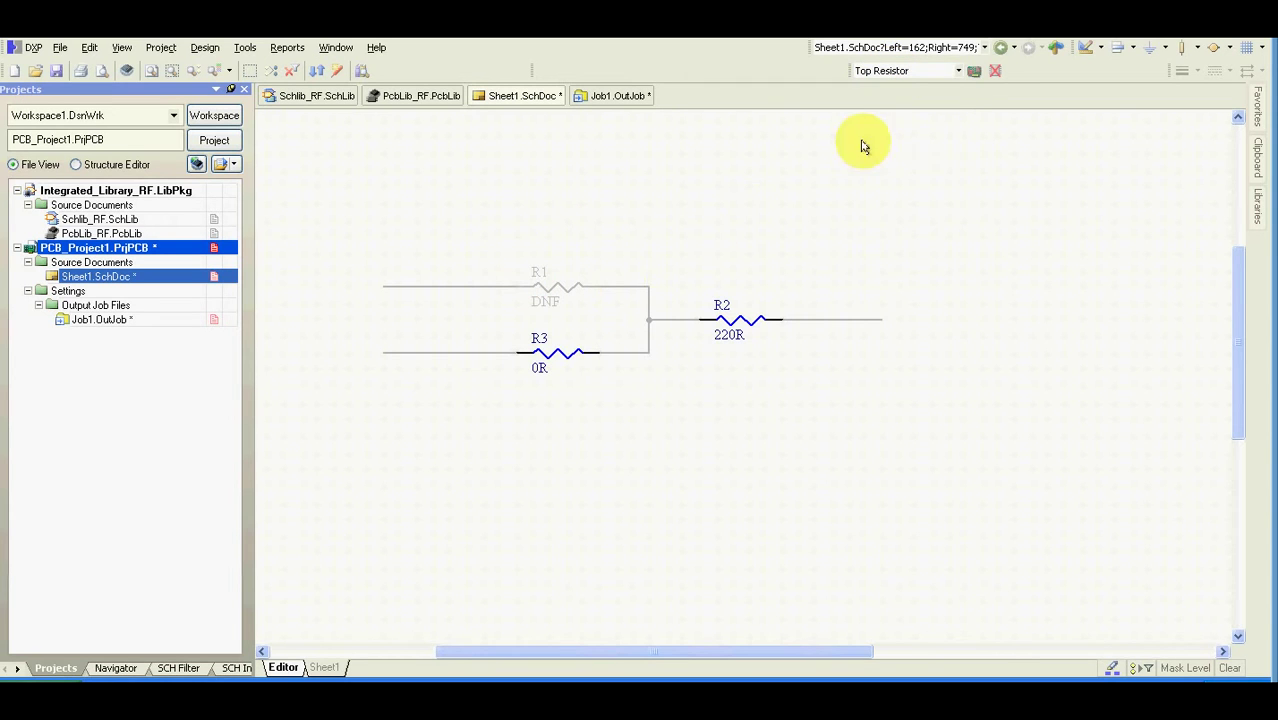
{"action": "left_click", "coordinate": [958, 72]}
{"action": "left_click", "coordinate": [890, 110]}
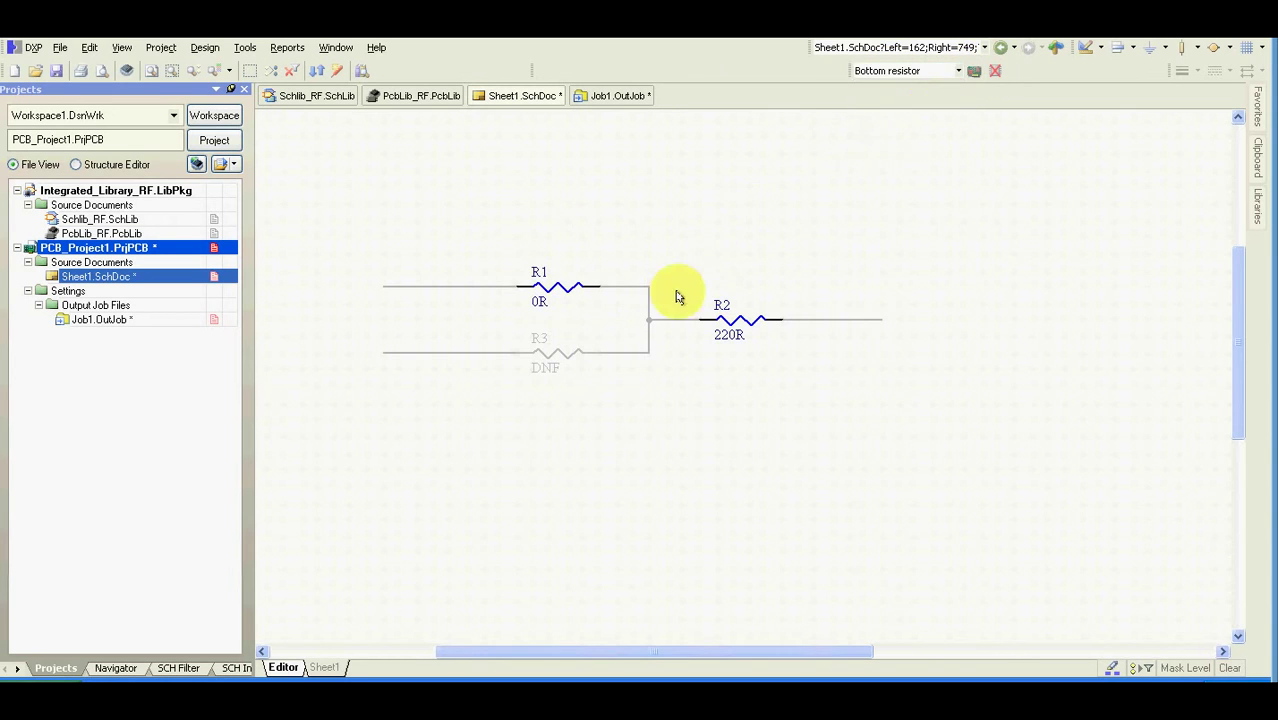
{"action": "left_click", "coordinate": [959, 71]}
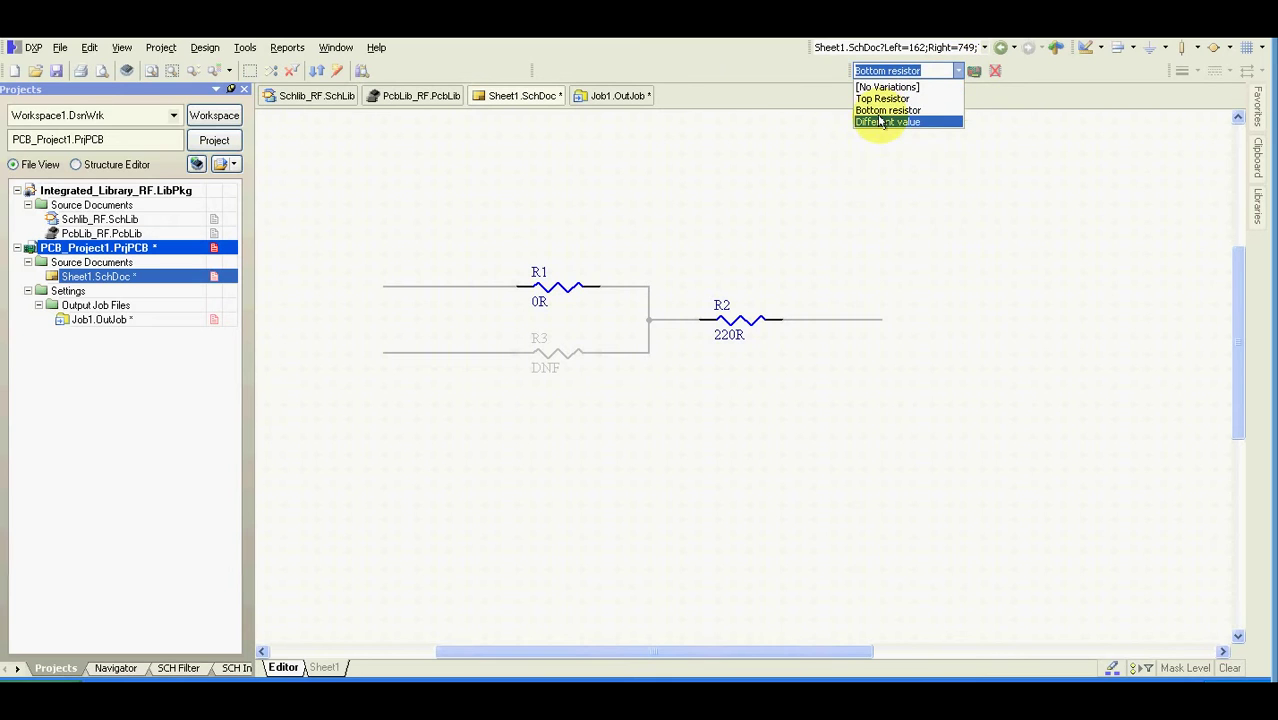
{"action": "left_click", "coordinate": [881, 122]}
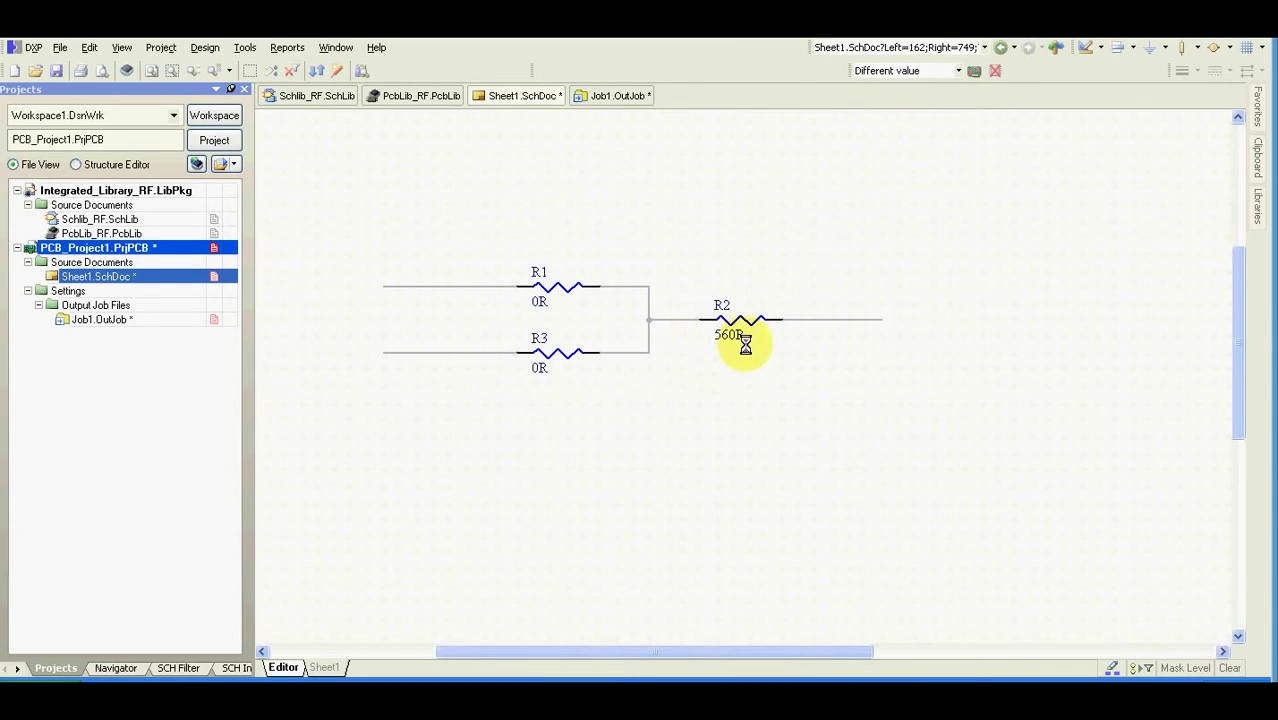
{"action": "left_click", "coordinate": [957, 72]}
{"action": "left_click", "coordinate": [932, 110]}
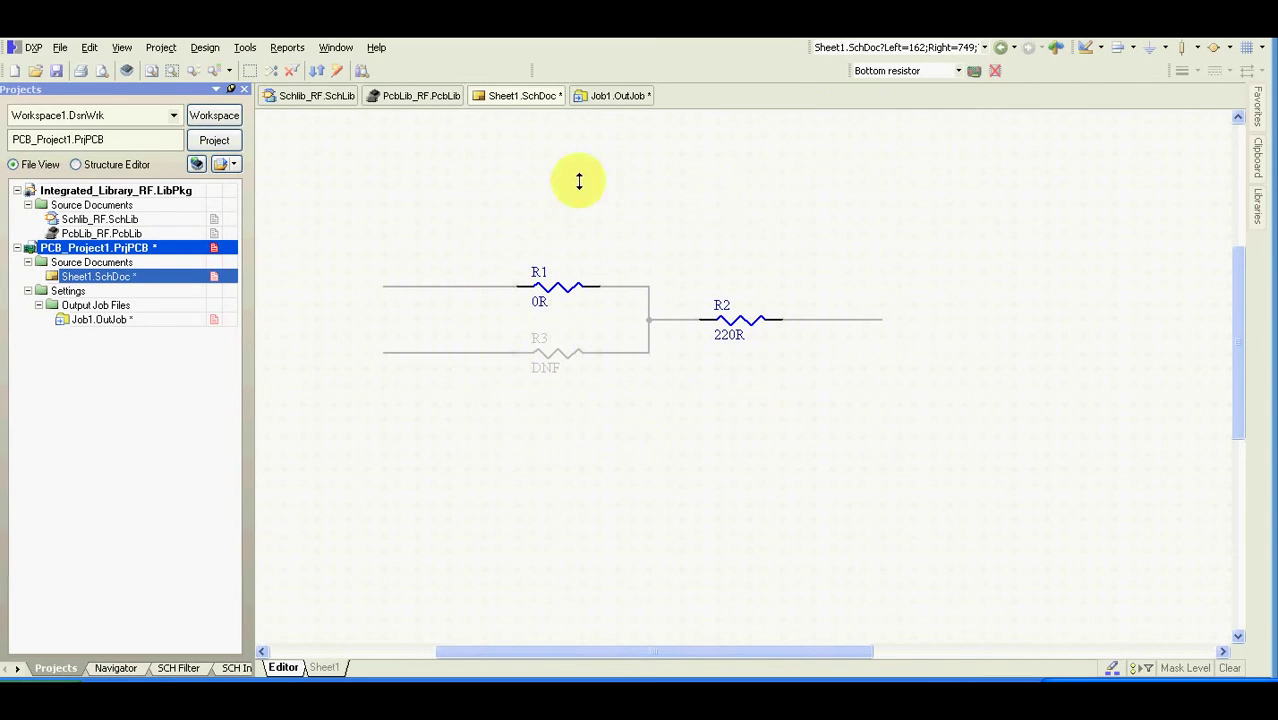
Step: Review the Bottom resistor Bill of Materials (R1 0R, R2 220R) against the schematic, then close it
{"action": "left_click", "coordinate": [287, 48]}
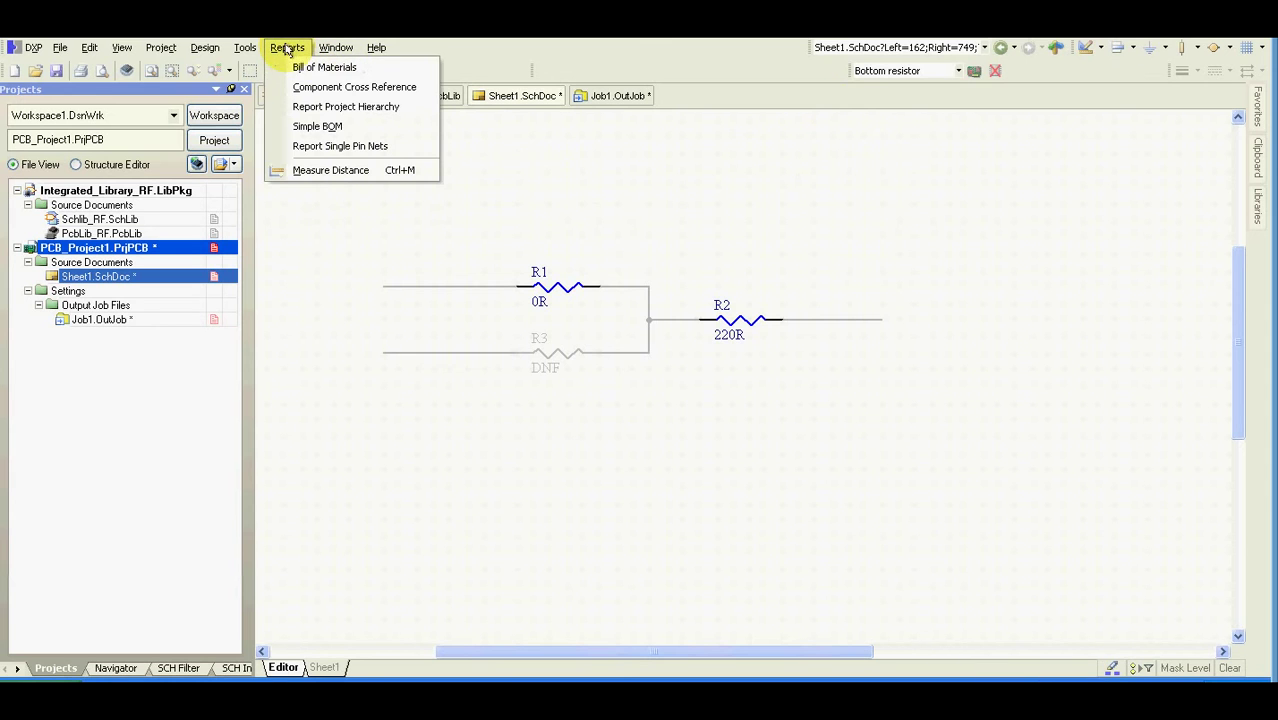
{"action": "left_click", "coordinate": [312, 67]}
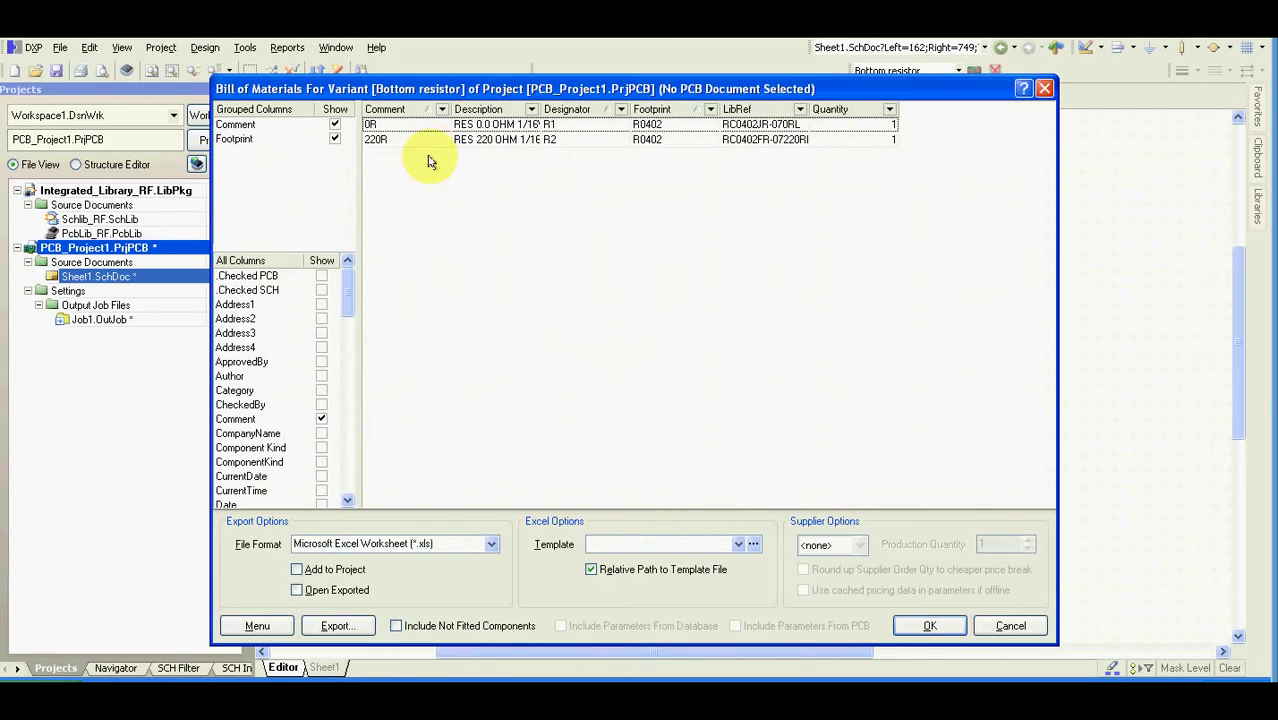
{"action": "left_click_drag", "start_coordinate": [405, 94], "coordinate": [485, 130]}
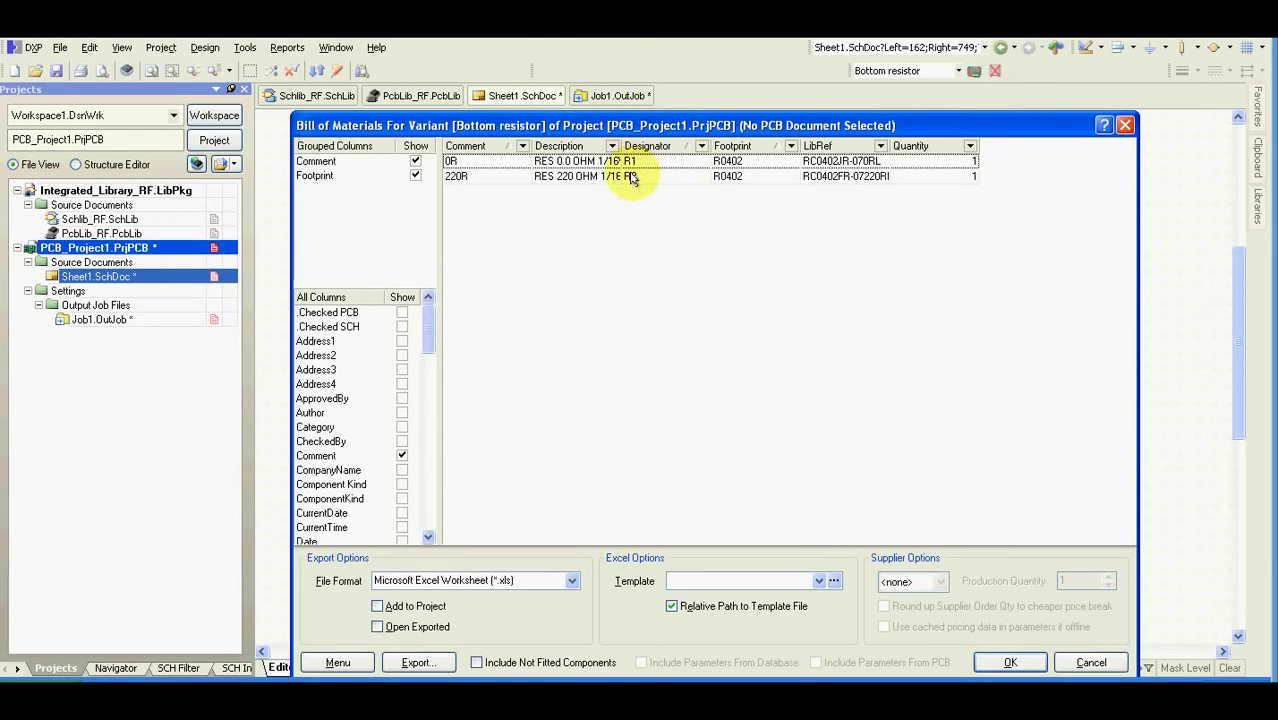
{"action": "left_click_drag", "start_coordinate": [613, 126], "coordinate": [572, 408]}
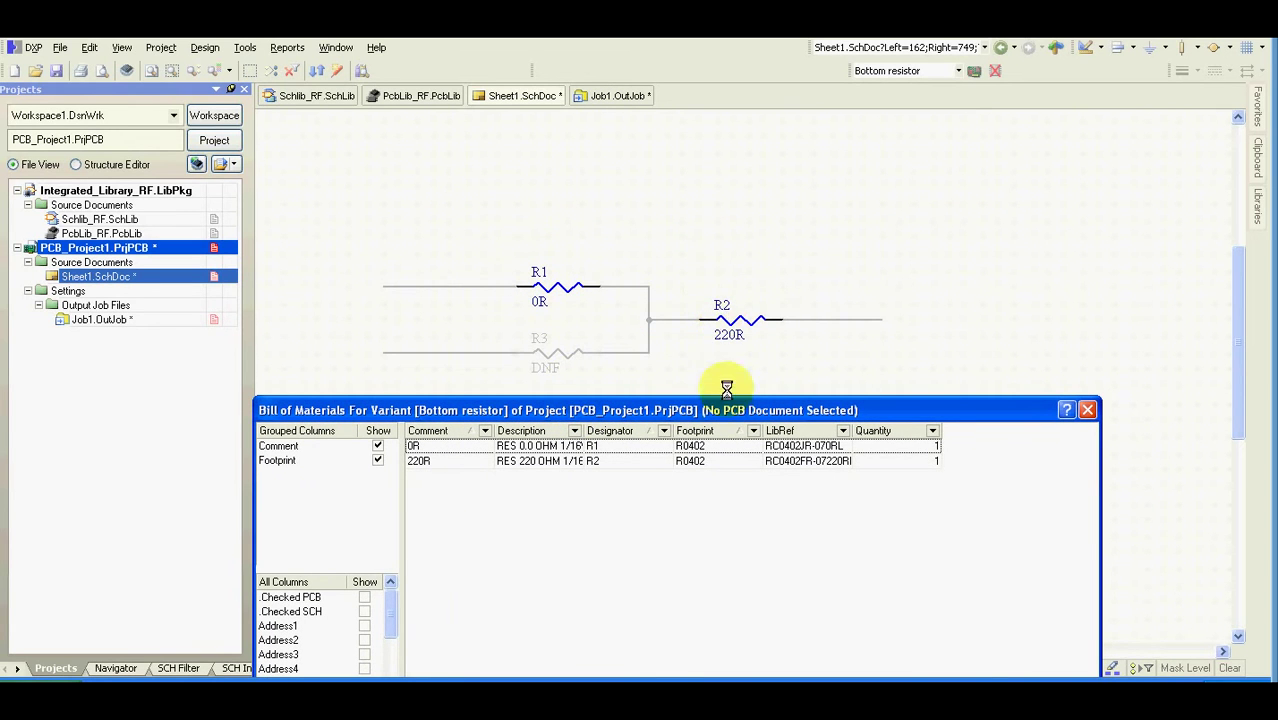
{"action": "left_click_drag", "start_coordinate": [724, 408], "coordinate": [703, 126]}
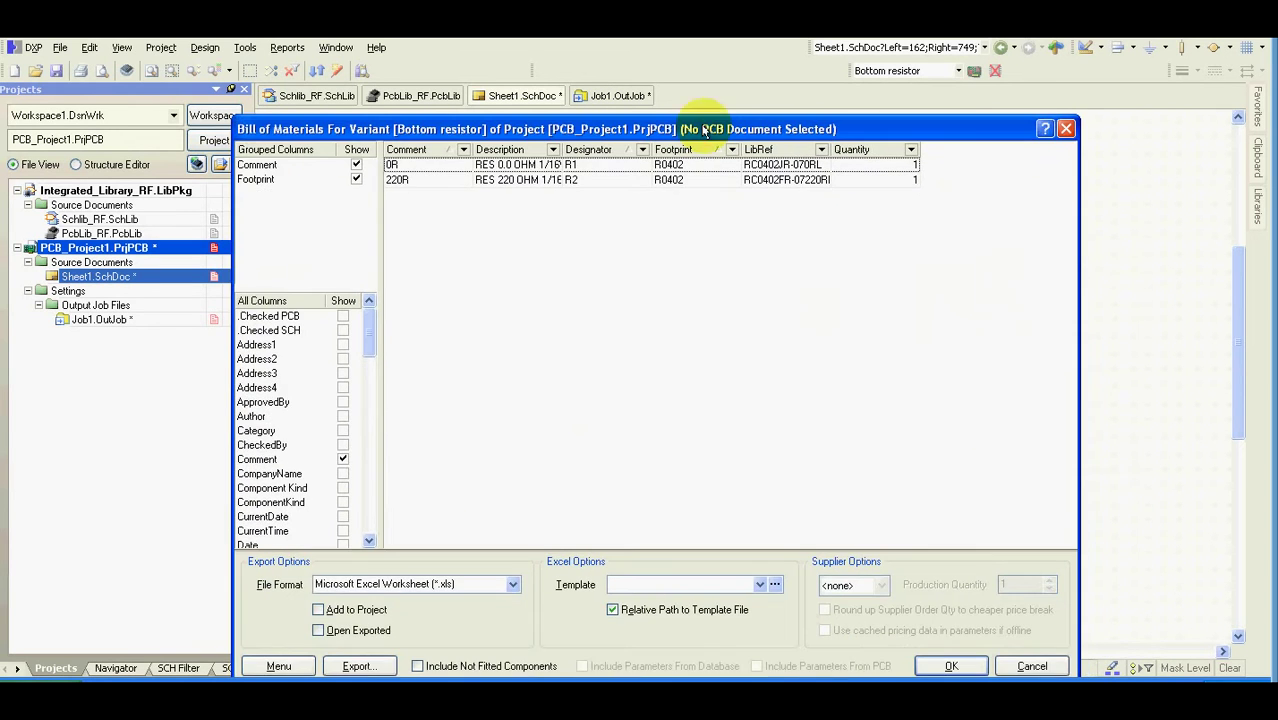
{"action": "left_click", "coordinate": [1066, 128]}
Step: Switch to Top Resistor and check its BOM lists only R2 (220R) and R3 (0R)
{"action": "left_click", "coordinate": [957, 72]}
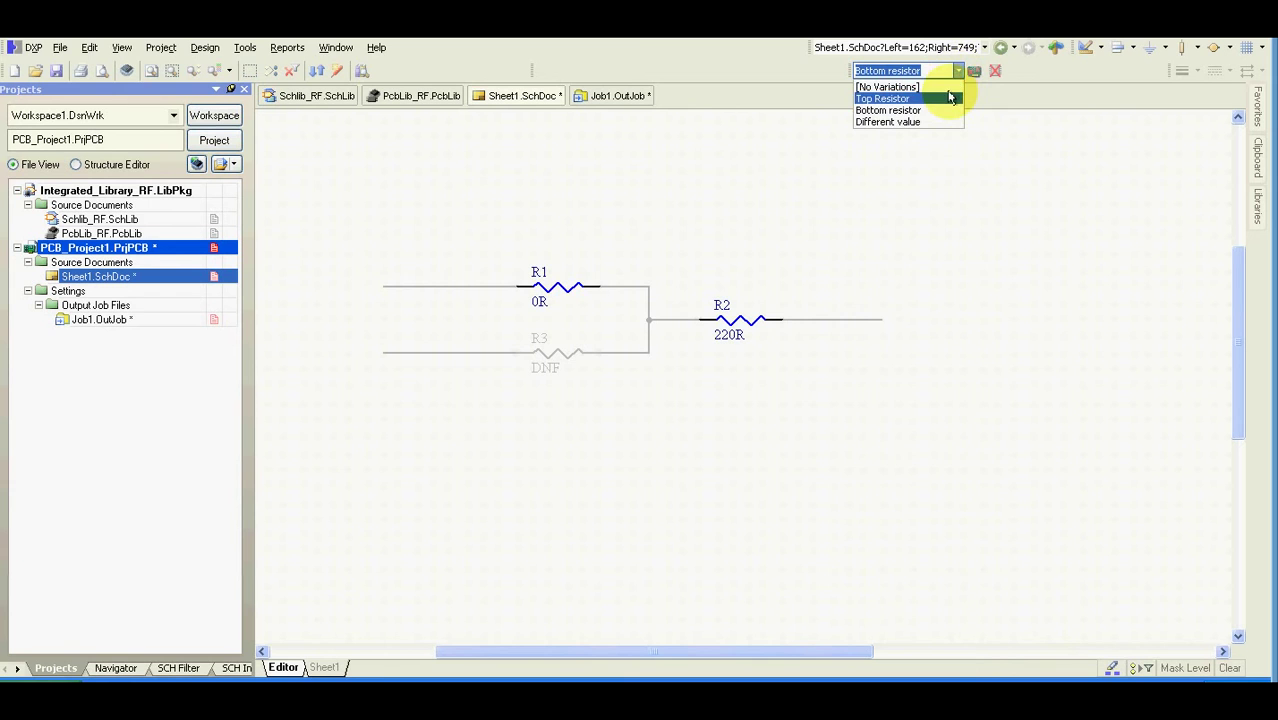
{"action": "left_click", "coordinate": [890, 98]}
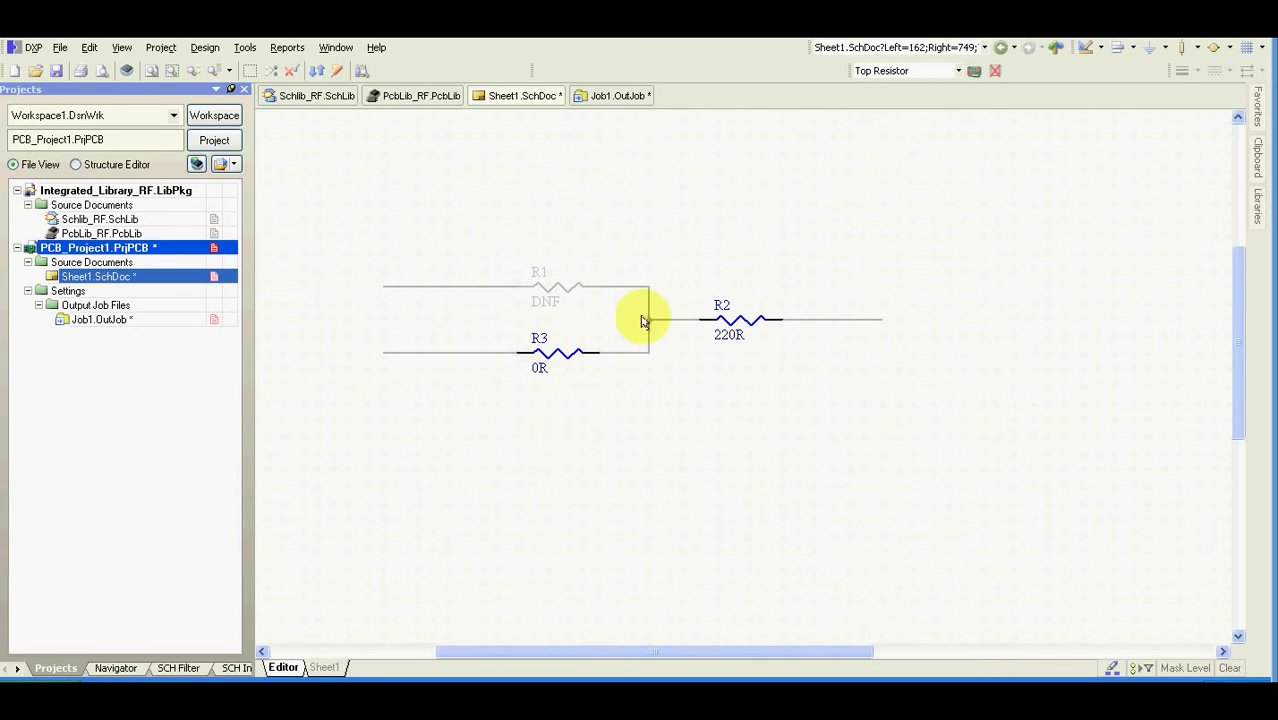
{"action": "left_click", "coordinate": [287, 47]}
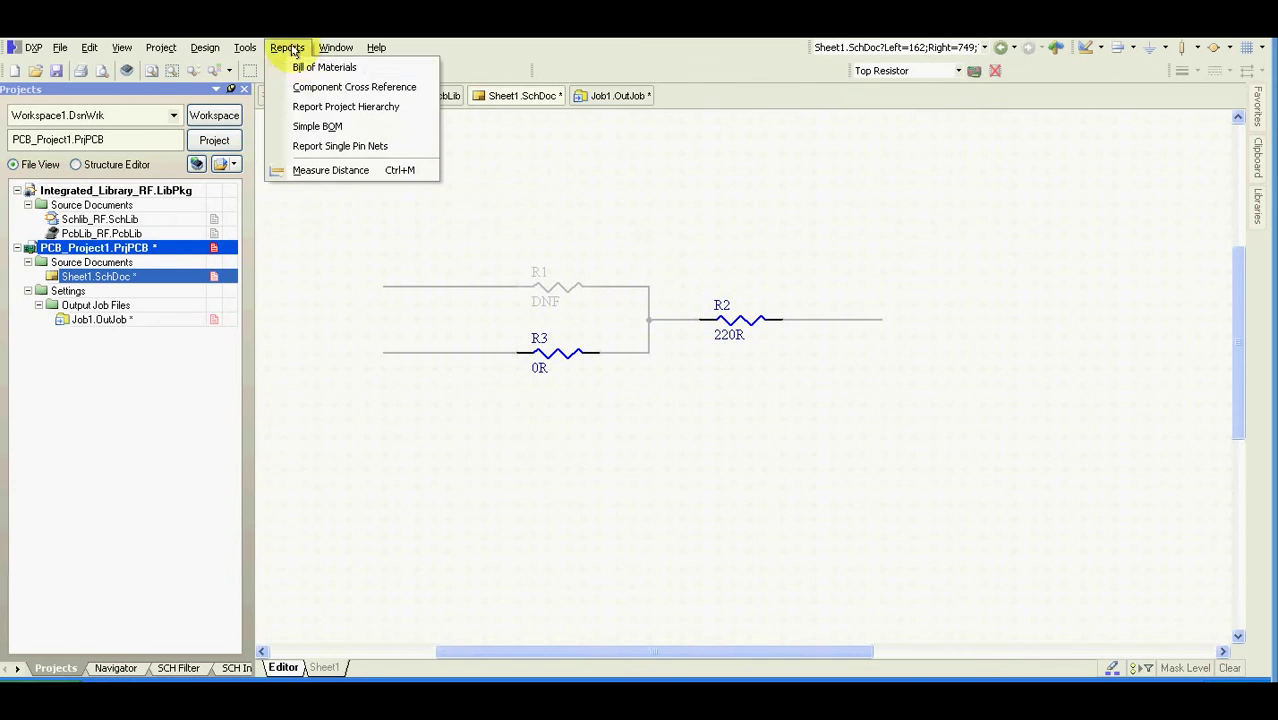
{"action": "left_click", "coordinate": [297, 72]}
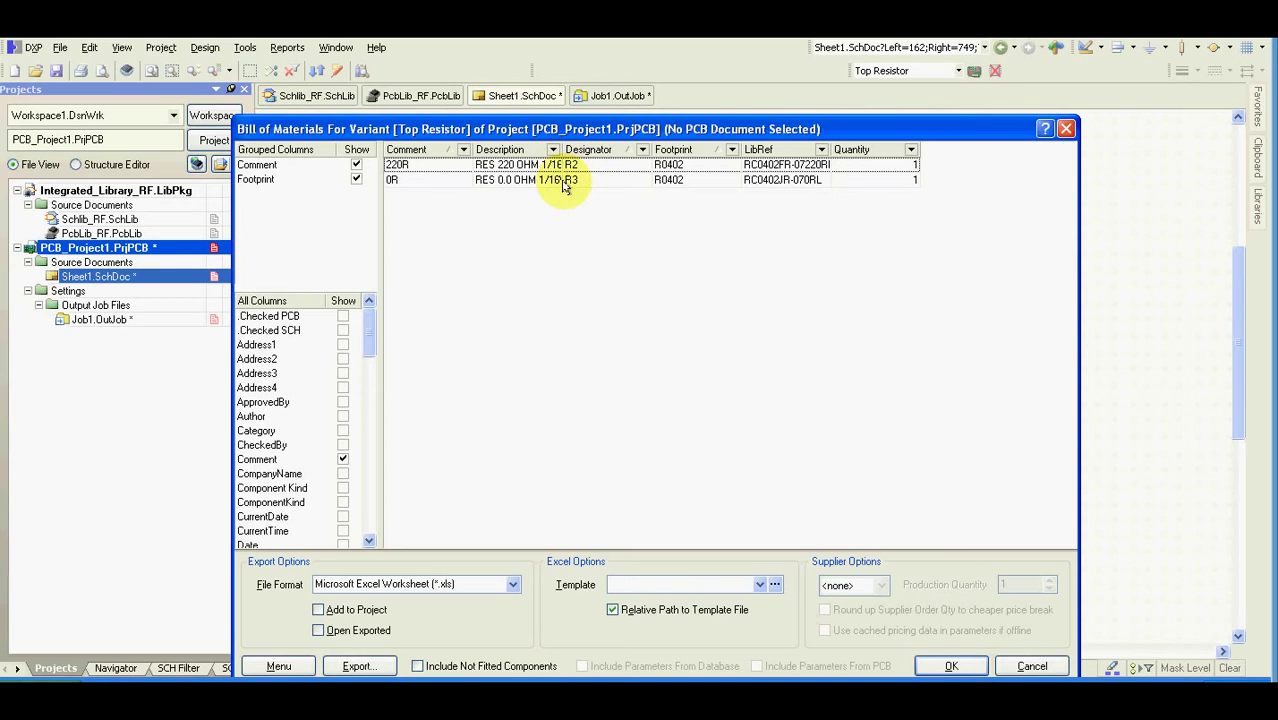
{"action": "left_click_drag", "start_coordinate": [833, 133], "coordinate": [920, 400]}
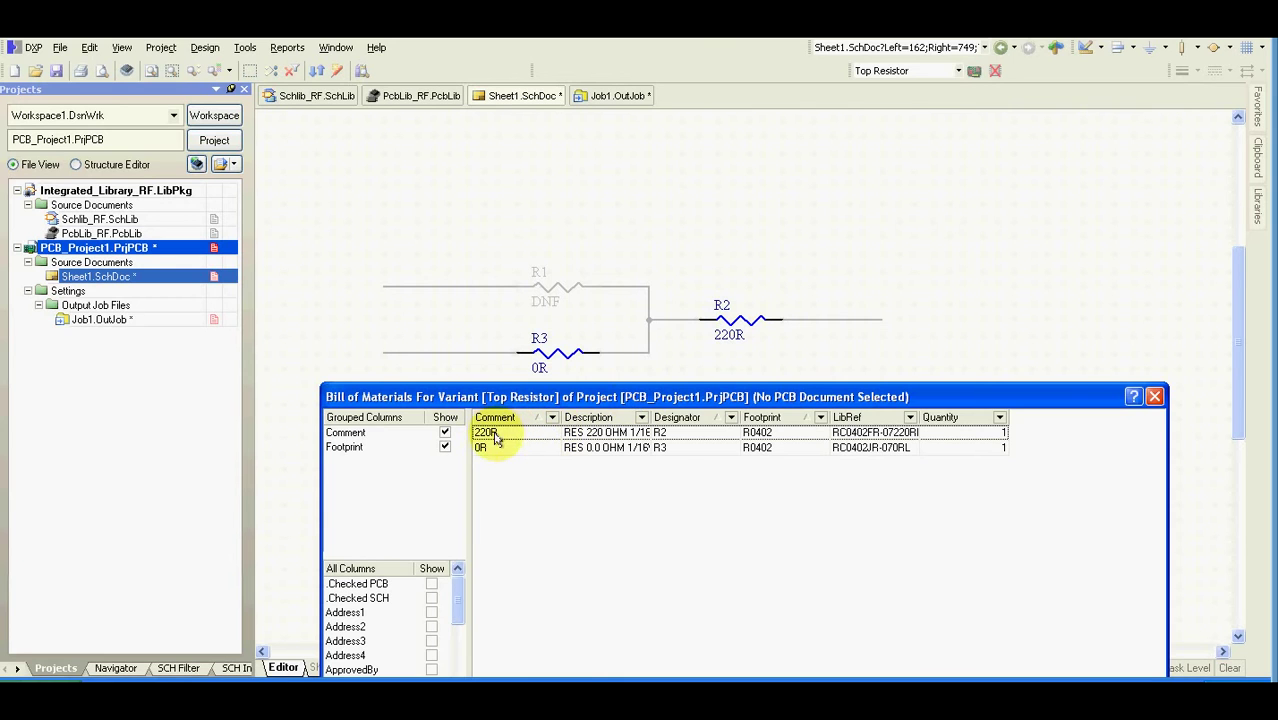
{"action": "left_click", "coordinate": [1154, 396]}
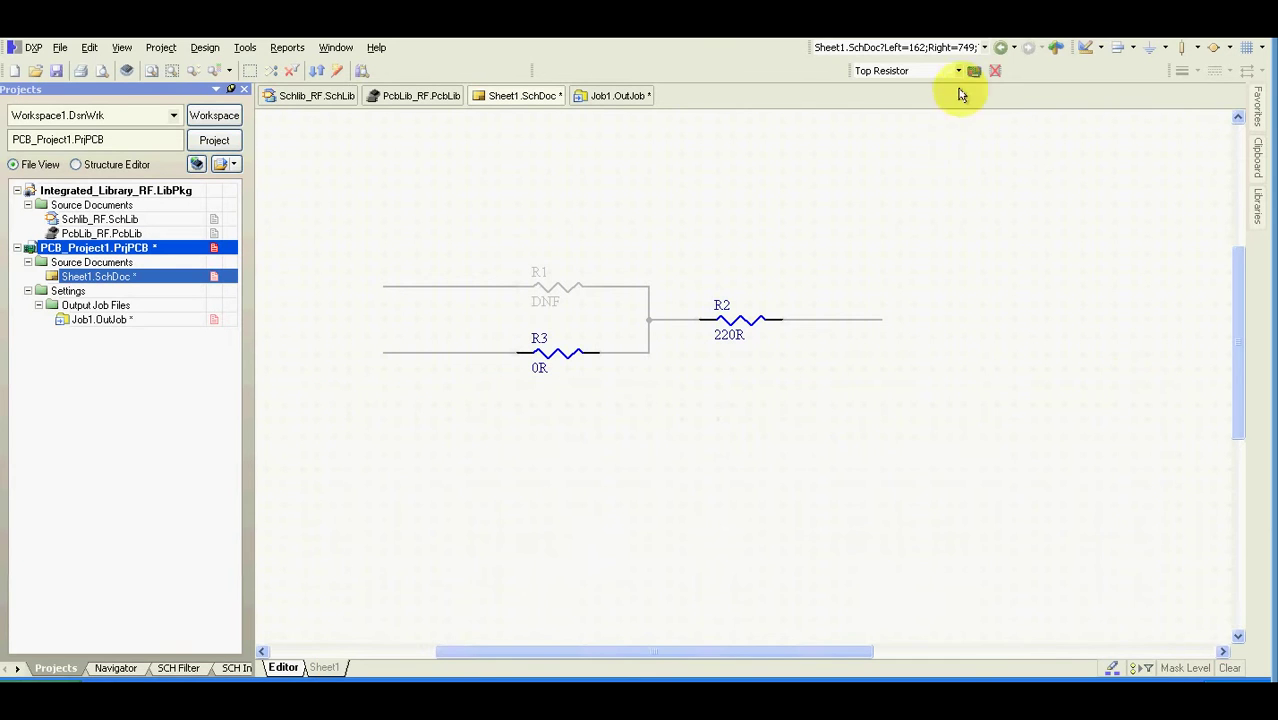
Step: Switch to Different value and inspect its BOM: R1 and R3 at 0R, R2 at 560R
{"action": "left_click", "coordinate": [958, 70]}
{"action": "left_click", "coordinate": [940, 120]}
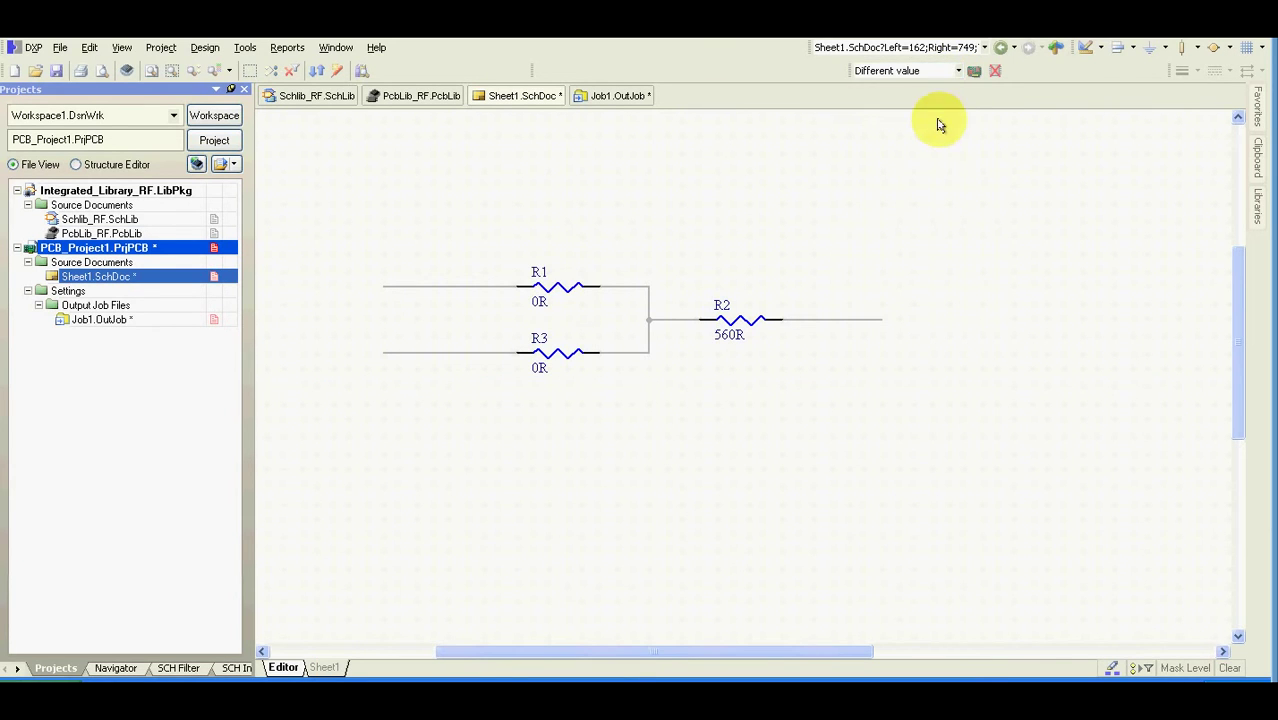
{"action": "left_click", "coordinate": [289, 48]}
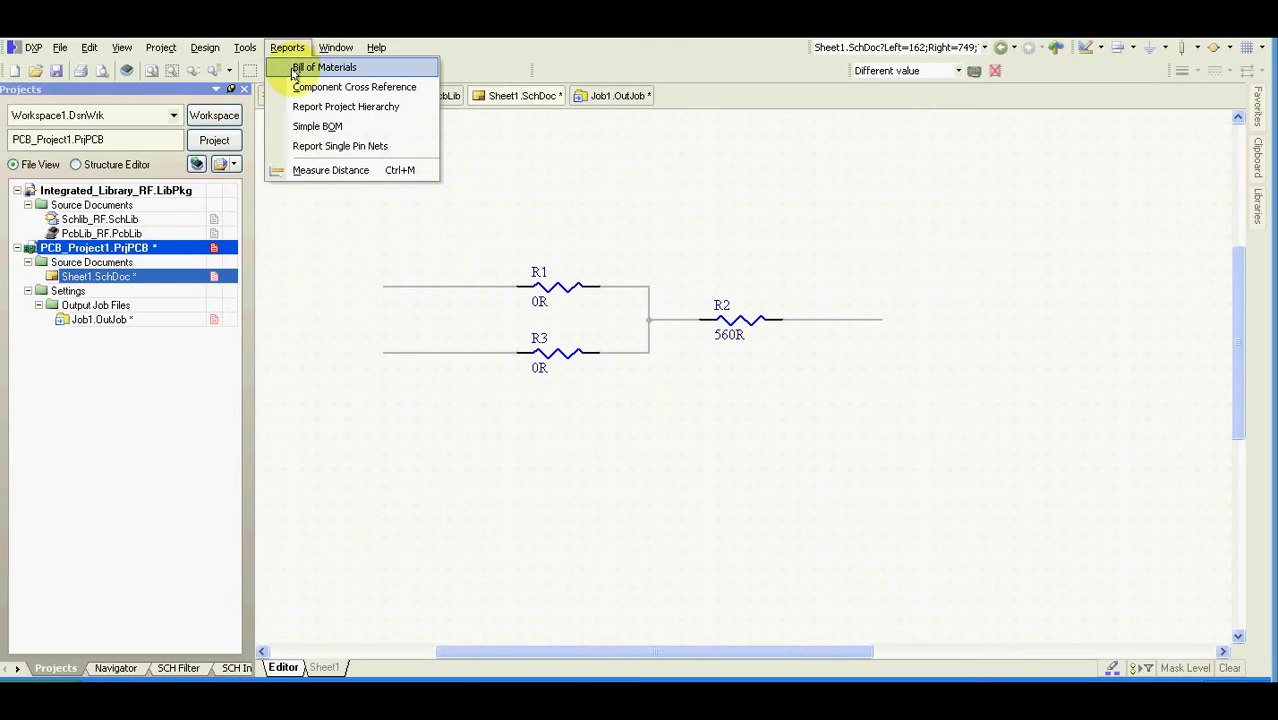
{"action": "left_click", "coordinate": [324, 67]}
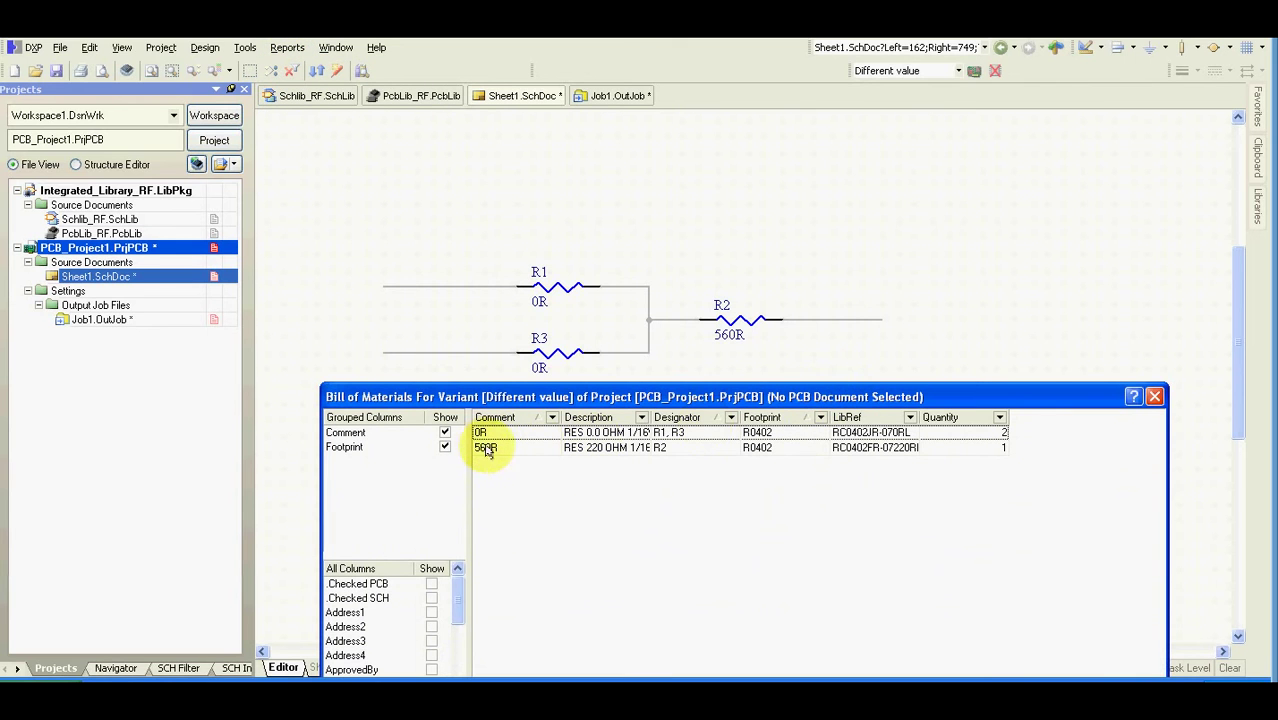
{"action": "left_click_drag", "start_coordinate": [912, 392], "coordinate": [909, 141]}
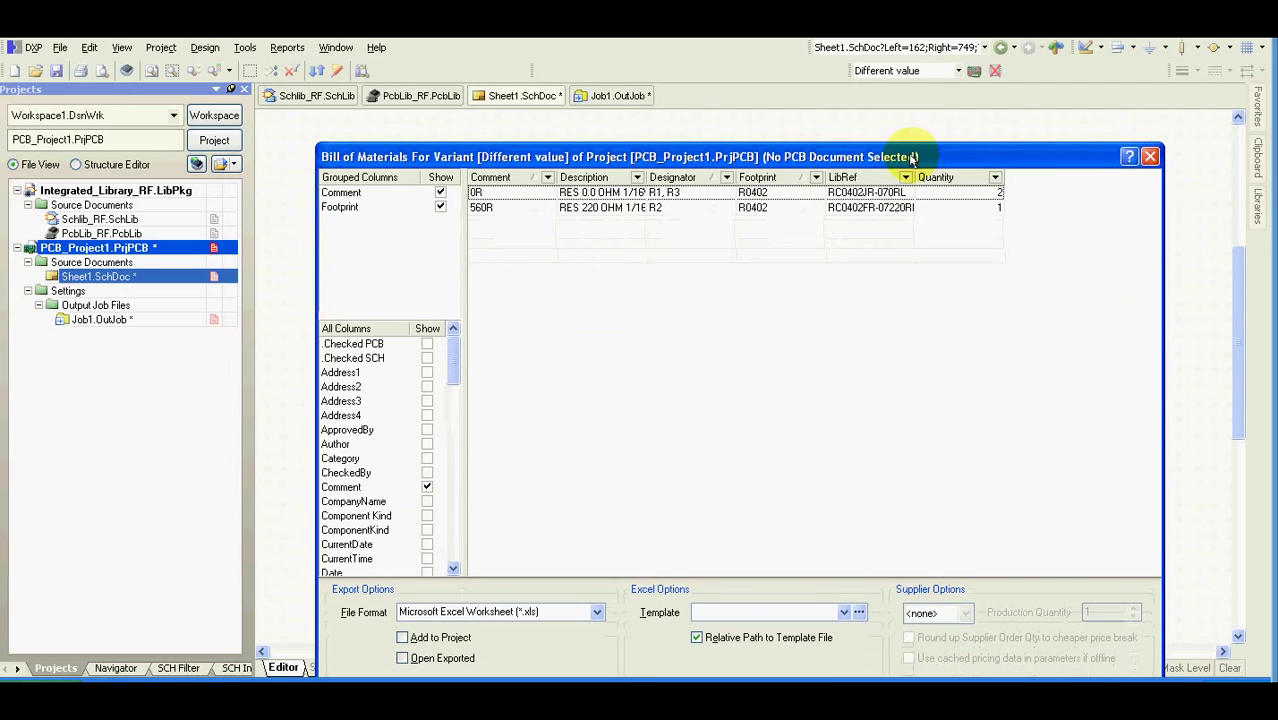
{"action": "left_click", "coordinate": [1150, 158]}
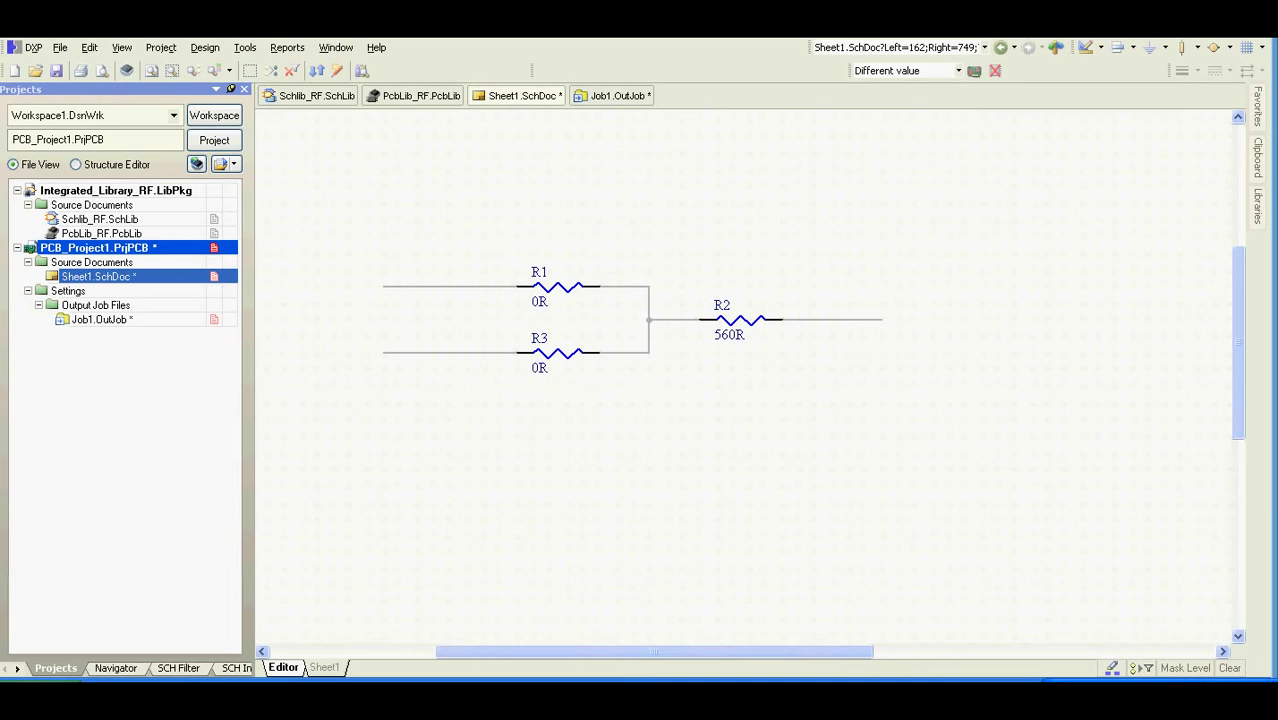
Step: In Job1.OutJob, set Schematic Prints to Top Resistor and publish to PDF, overwriting the existing file
{"action": "double_click", "coordinate": [115, 321]}
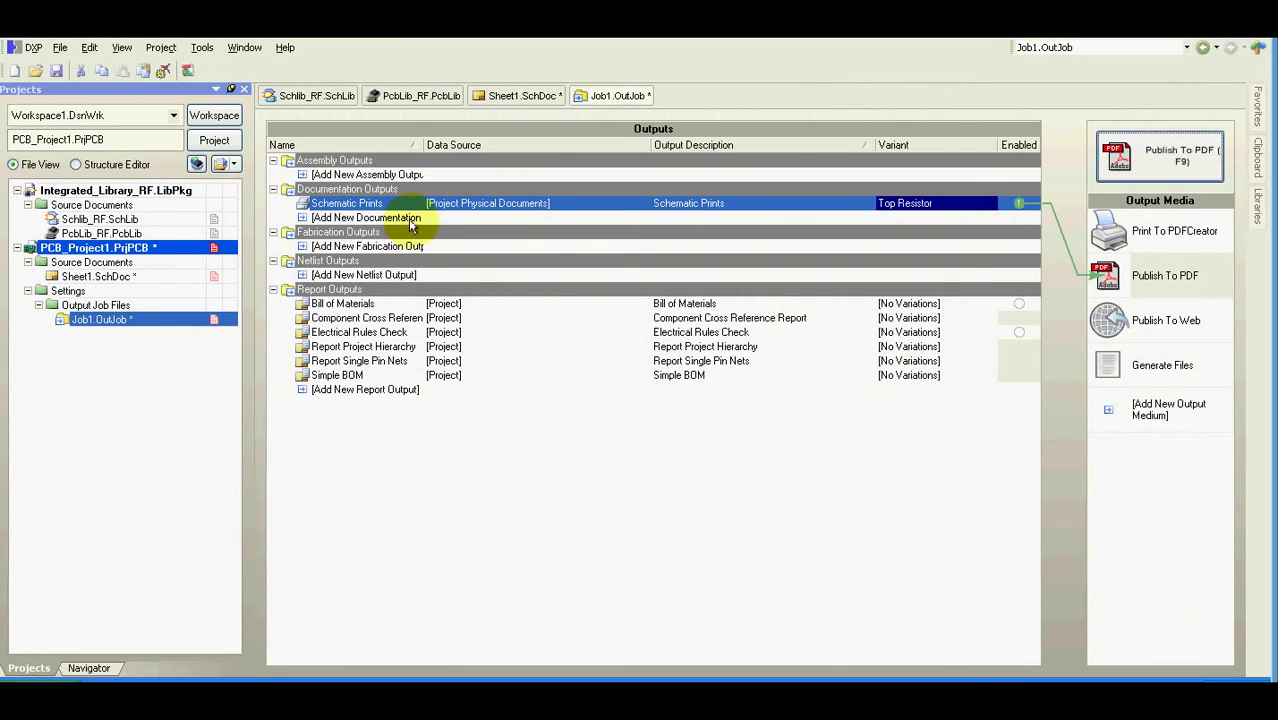
{"action": "left_click", "coordinate": [987, 205]}
{"action": "left_click", "coordinate": [990, 204]}
{"action": "left_click", "coordinate": [968, 237]}
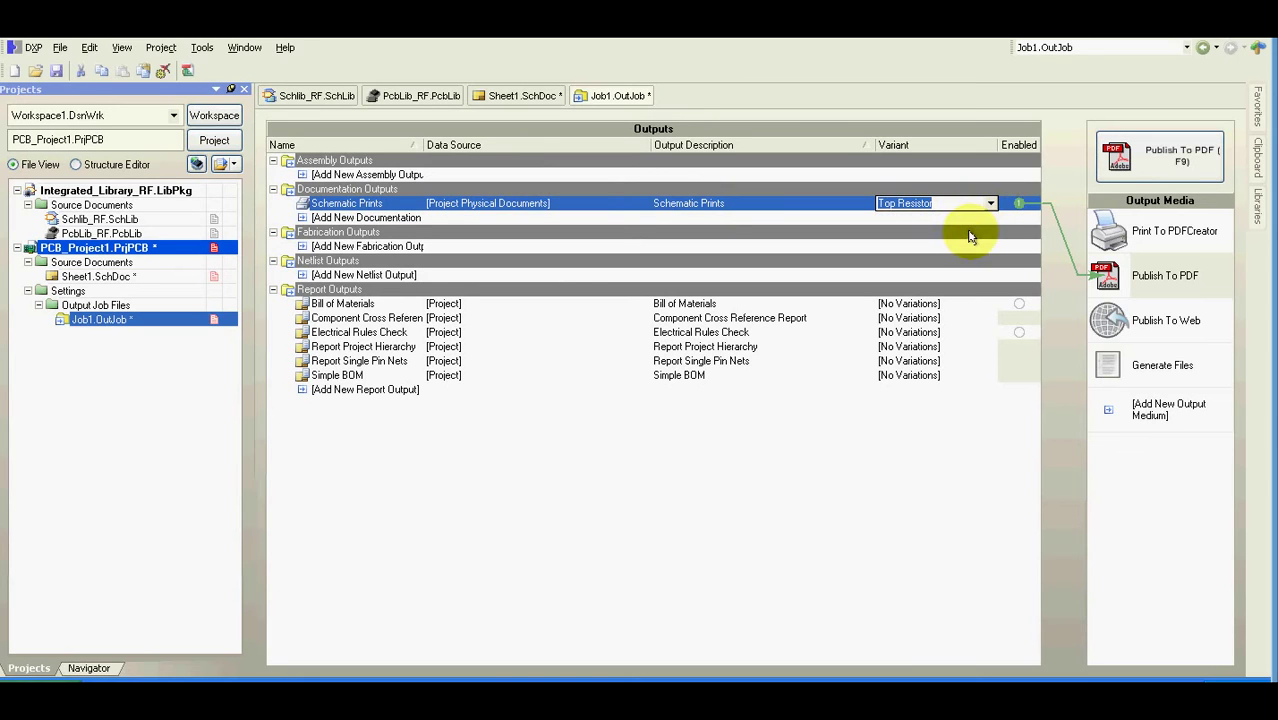
{"action": "left_click", "coordinate": [1153, 153]}
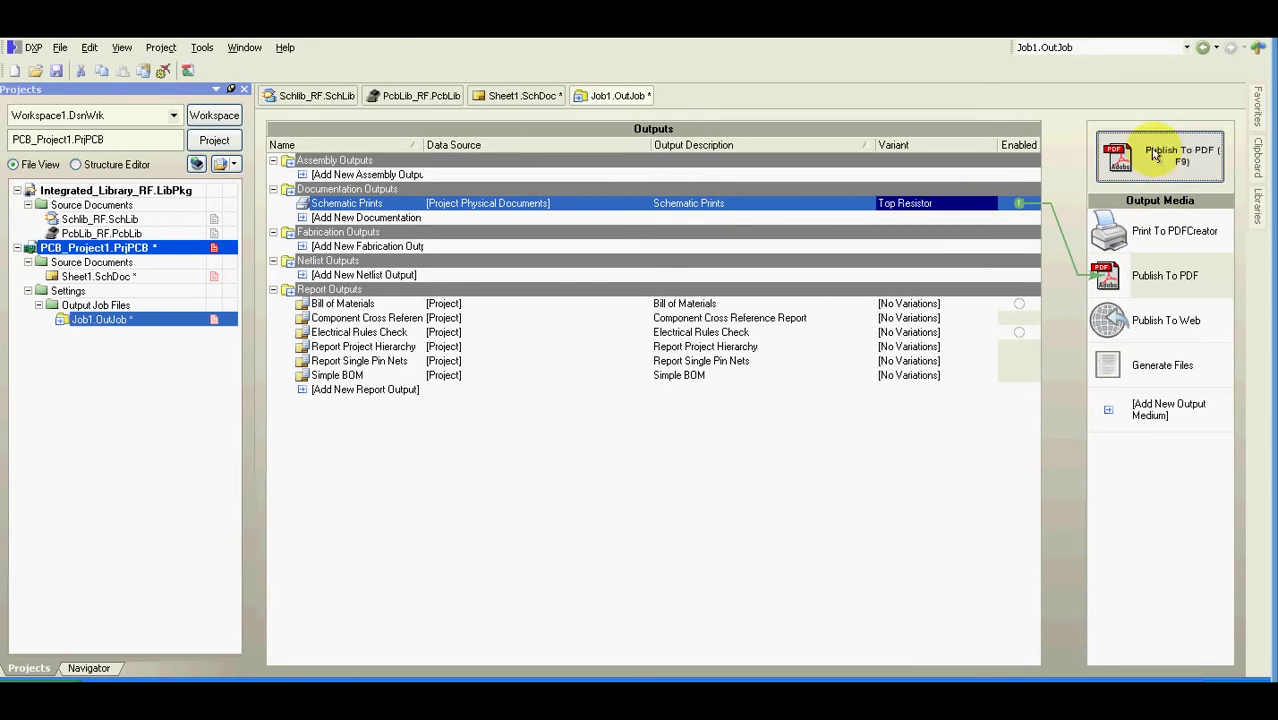
{"action": "left_click", "coordinate": [609, 394]}
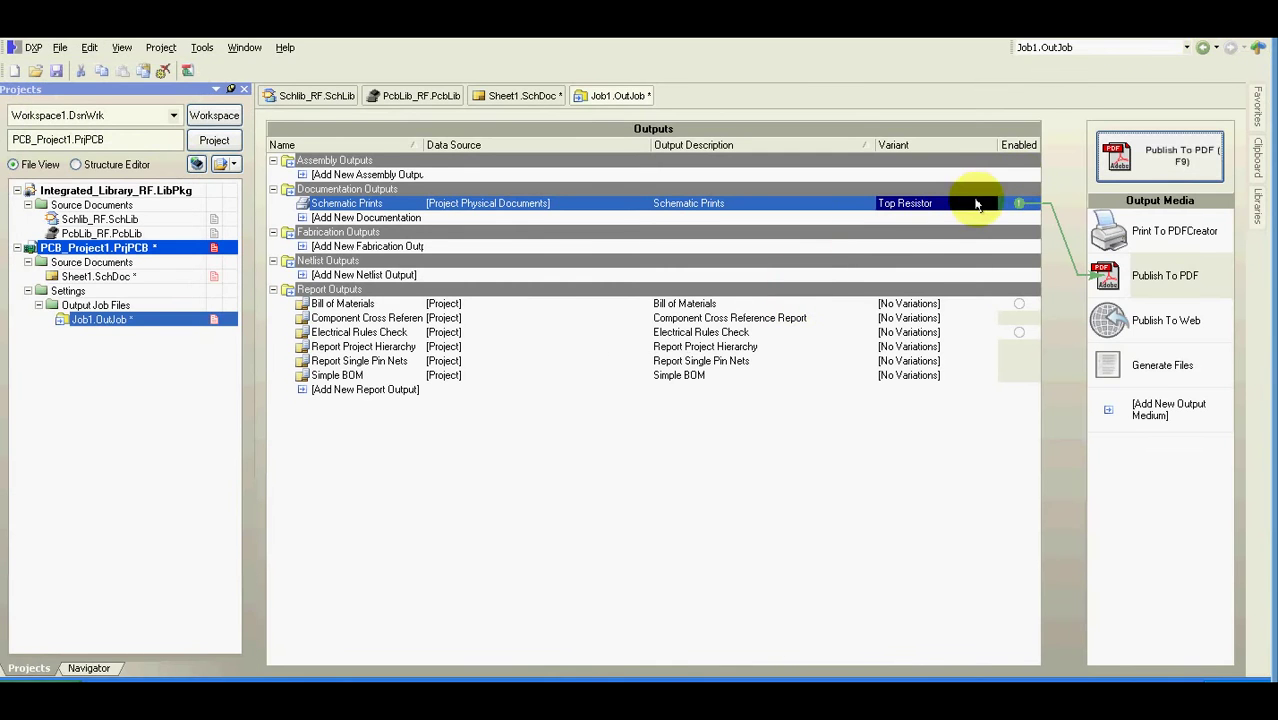
Step: Set Schematic Prints to Bottom resistor and republish, overwriting Job1.PDF, then close the preview
{"action": "left_click", "coordinate": [988, 204]}
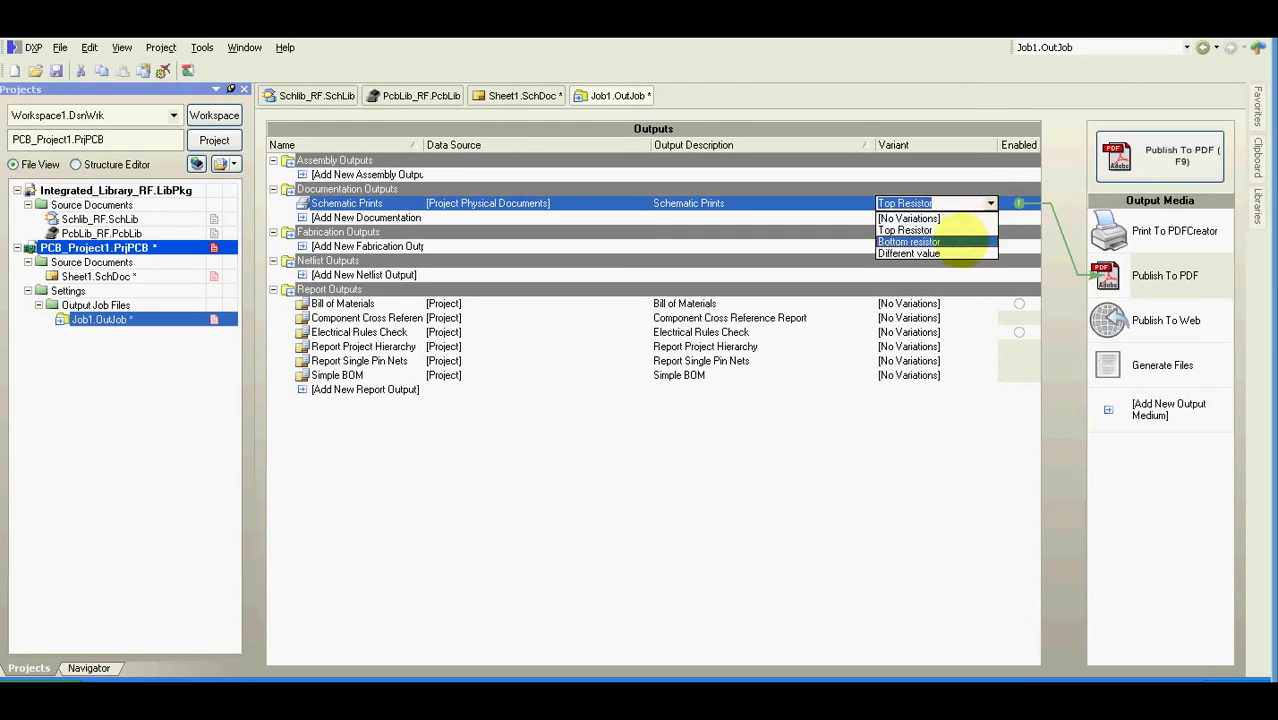
{"action": "left_click", "coordinate": [960, 245]}
{"action": "left_click", "coordinate": [1145, 165]}
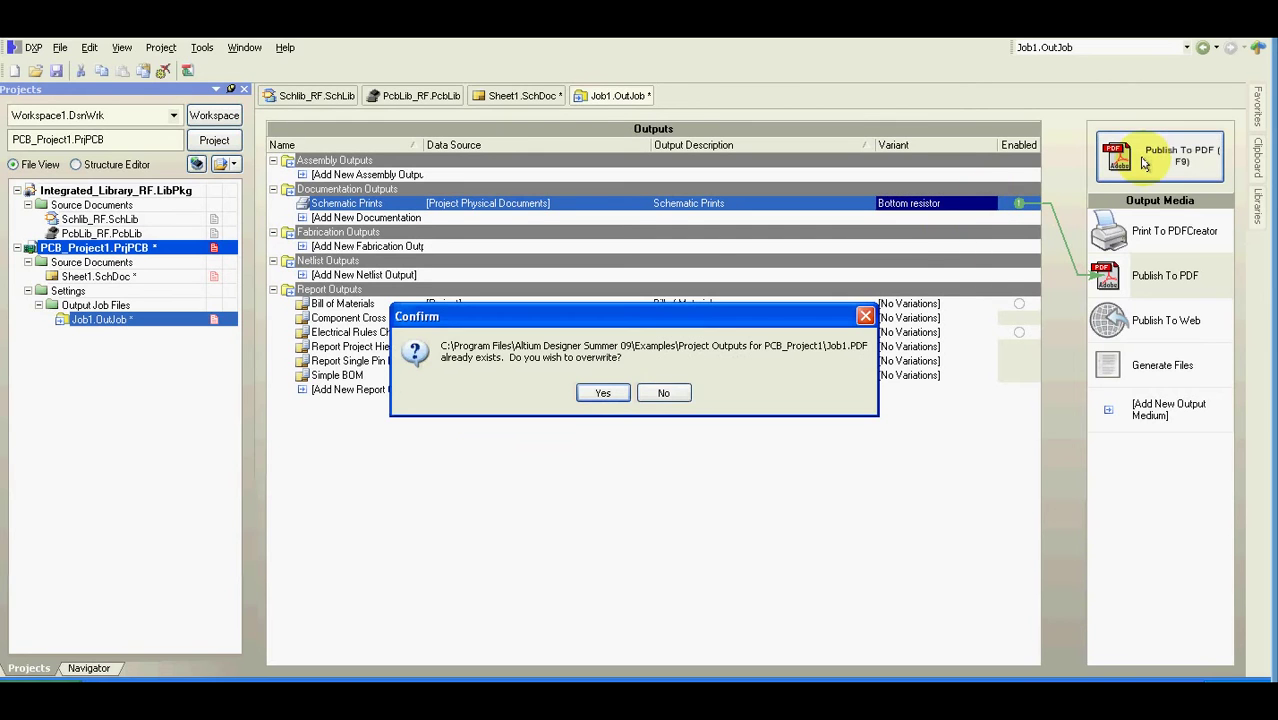
{"action": "left_click", "coordinate": [601, 390]}
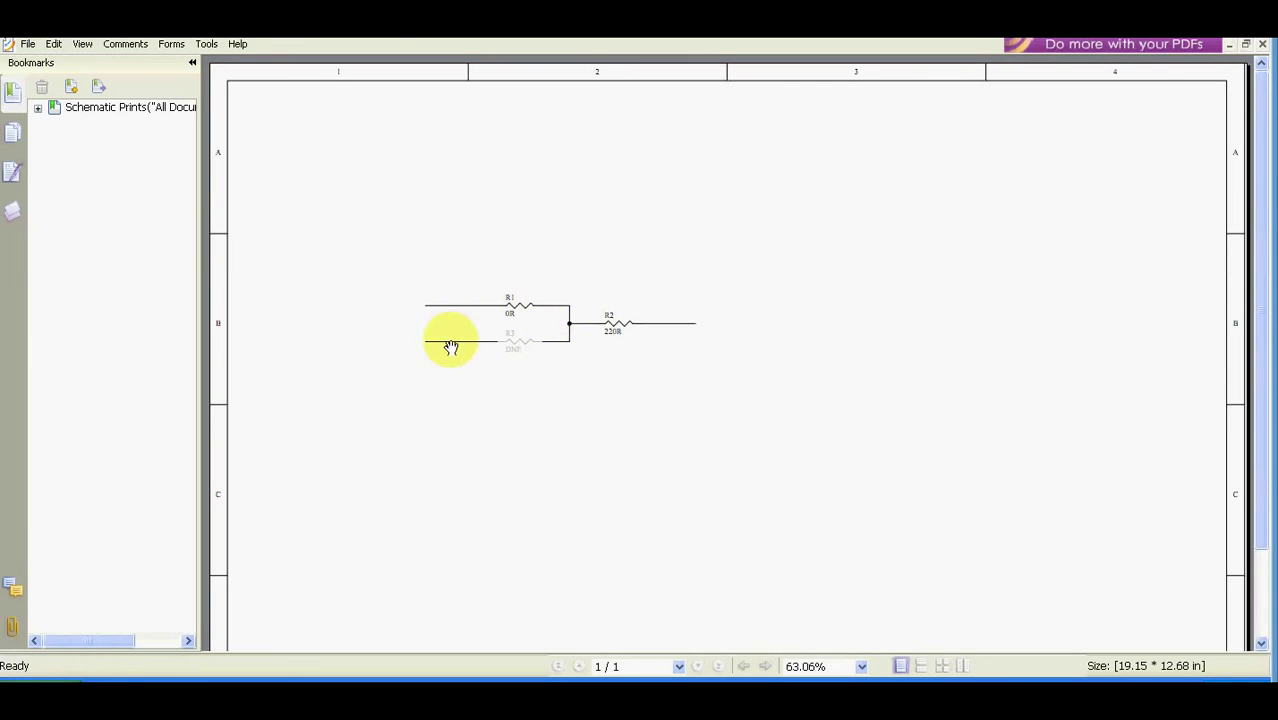
{"action": "left_click", "coordinate": [1262, 44]}
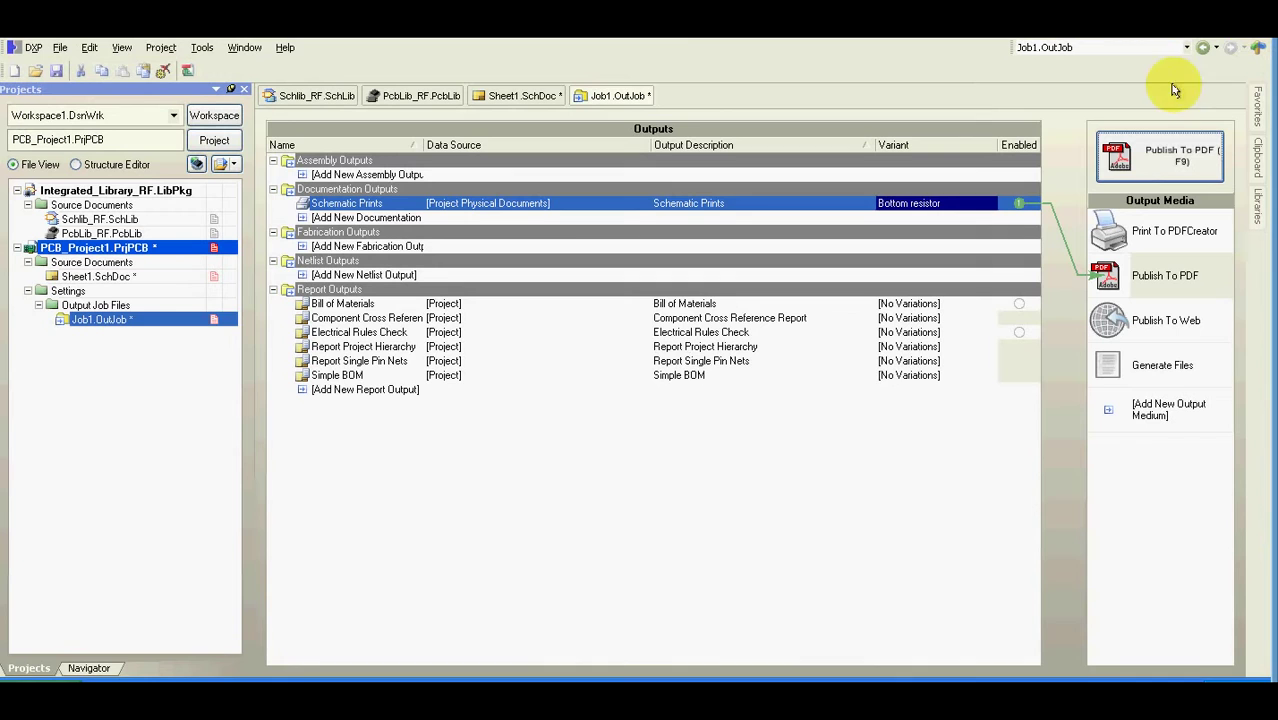
Step: Close PCB_Project1, choosing Save None for its three modified documents
{"action": "double_click", "coordinate": [90, 276]}
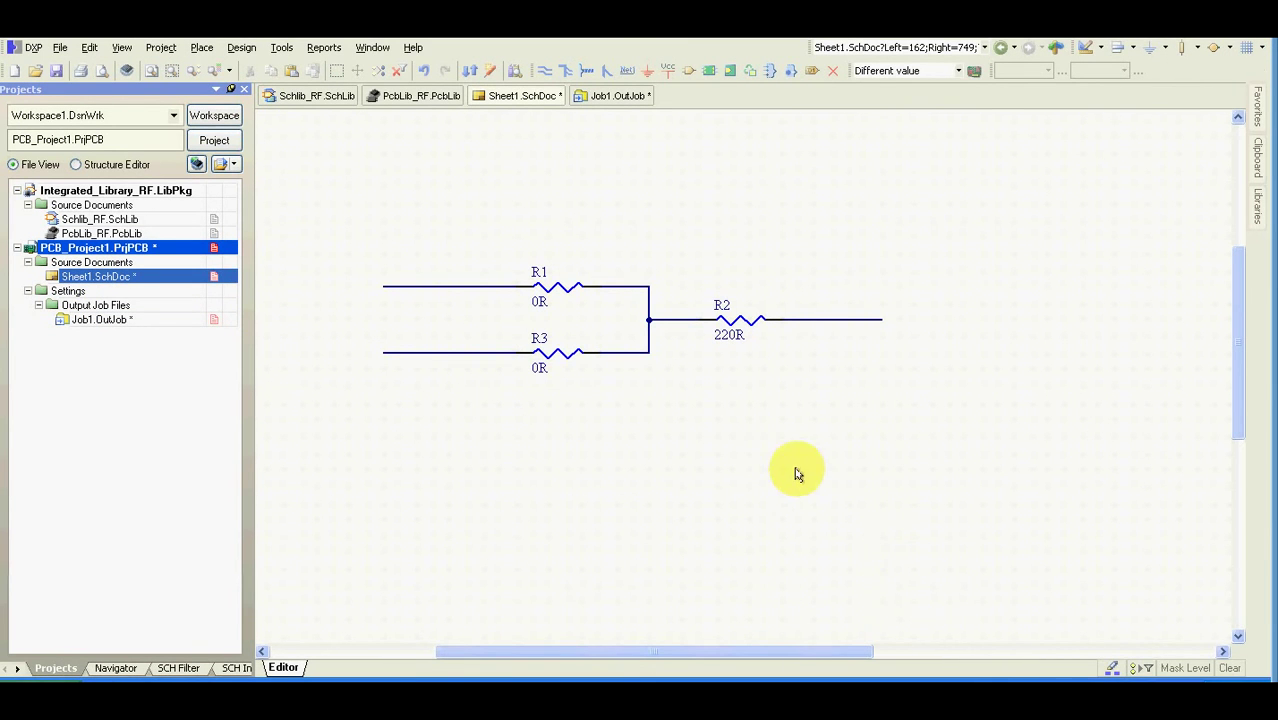
{"action": "right_click", "coordinate": [118, 254]}
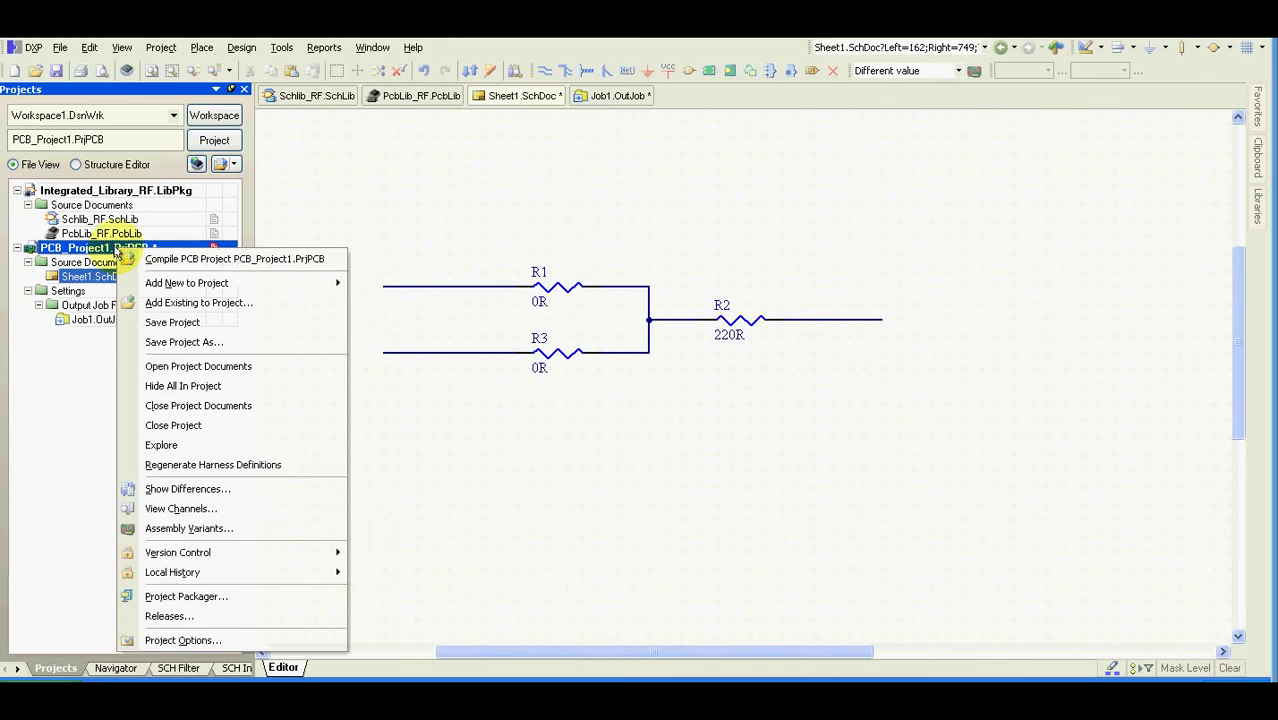
{"action": "left_click", "coordinate": [160, 425]}
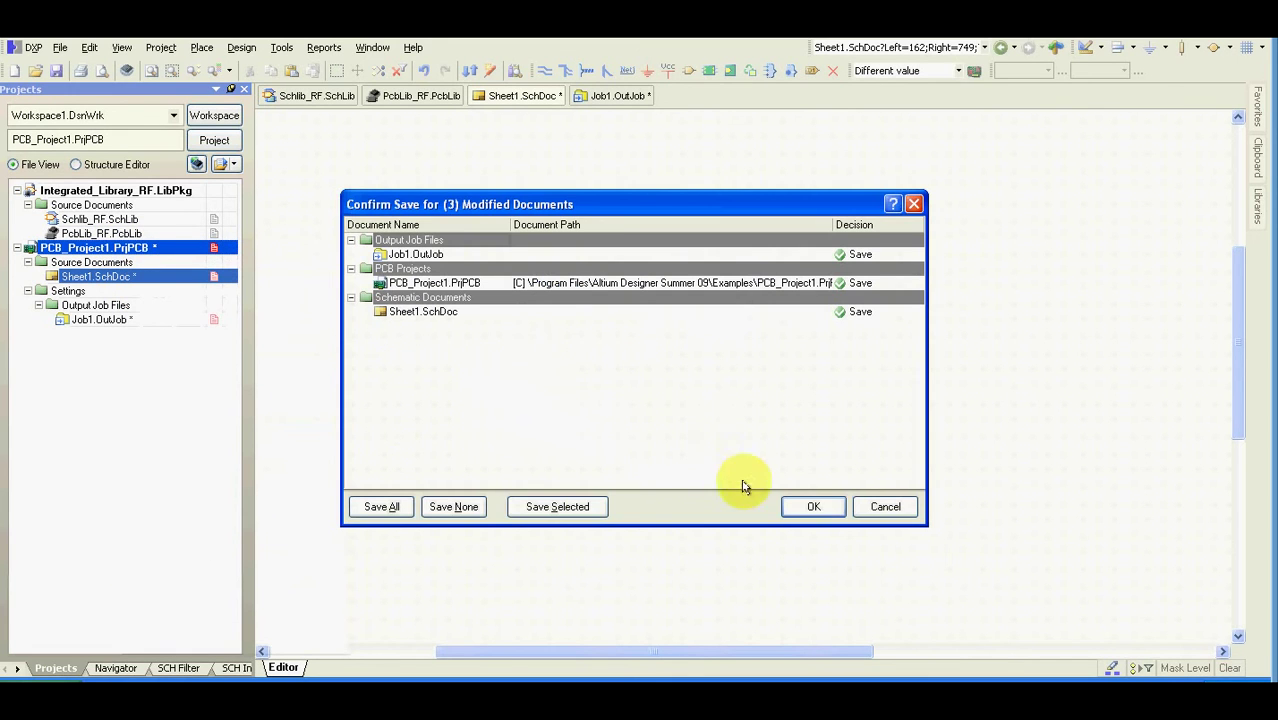
{"action": "left_click", "coordinate": [452, 506]}
{"action": "left_click", "coordinate": [792, 505]}
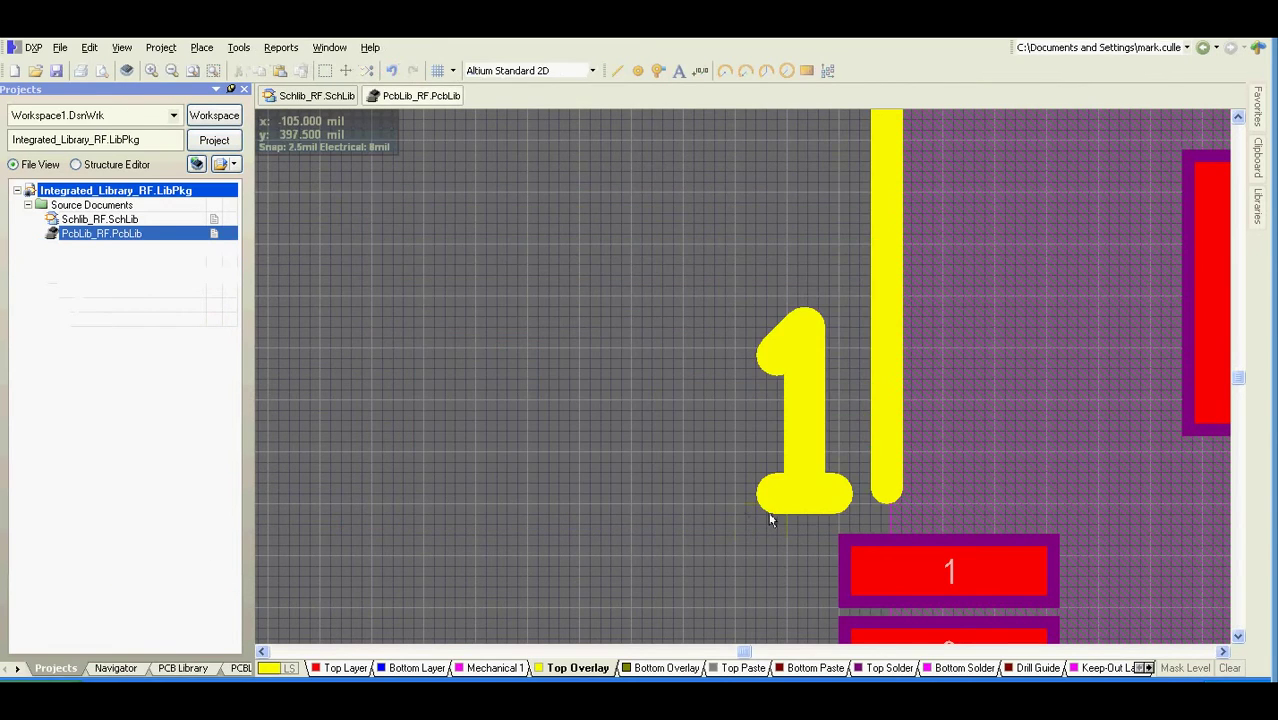
{"action": "left_click", "coordinate": [59, 48]}
Step: Create a new PCB project, PCB_Project1.PrjPCB
{"action": "mouse_move", "coordinate": [70, 67]}
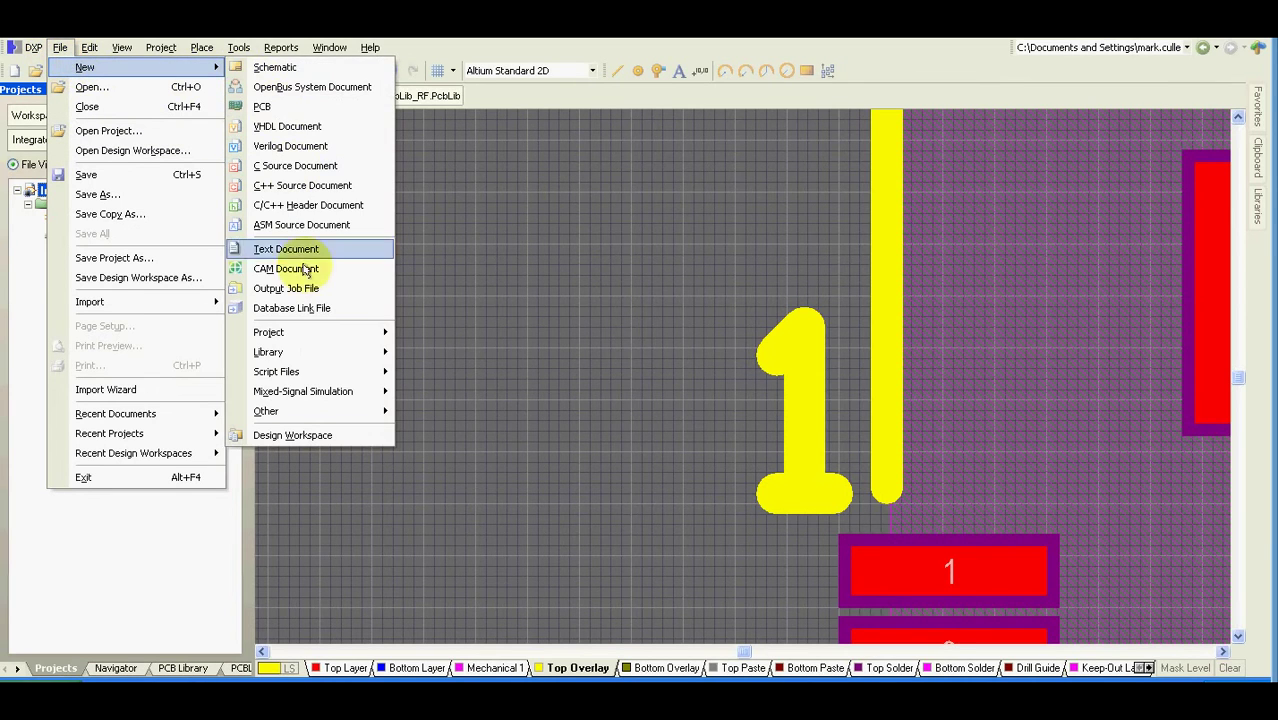
{"action": "mouse_move", "coordinate": [312, 338]}
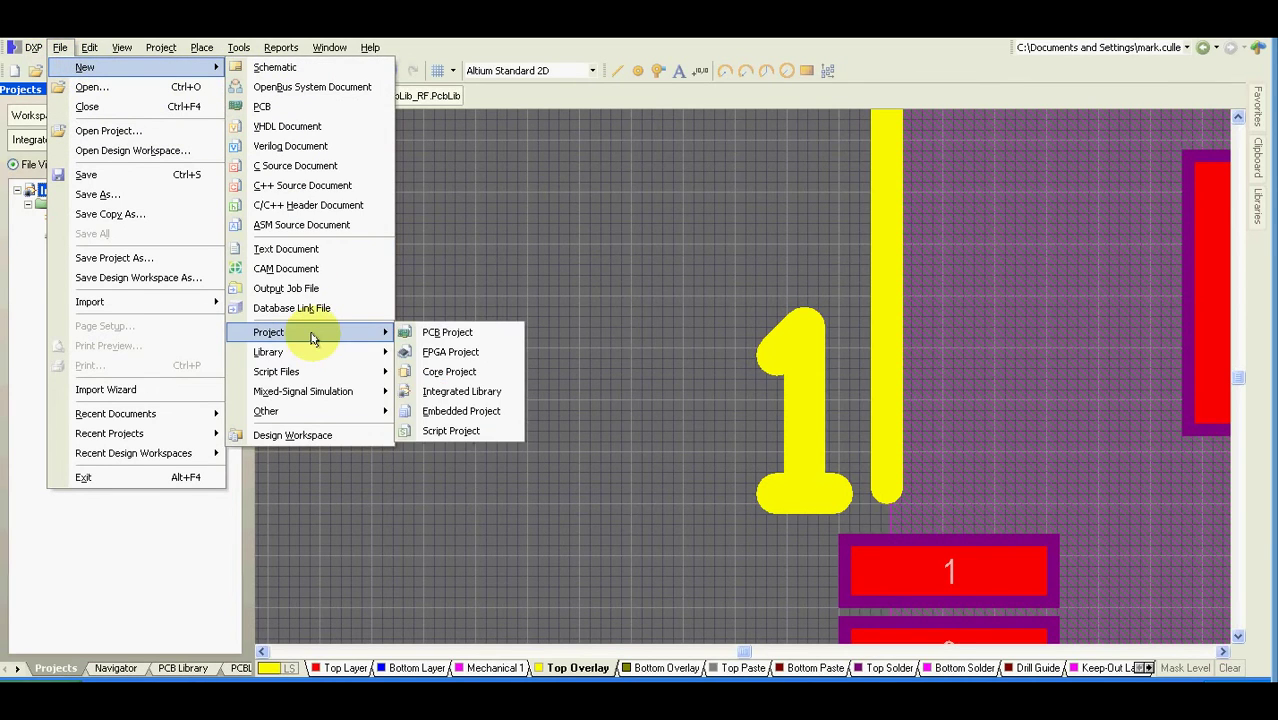
{"action": "left_click", "coordinate": [420, 333]}
{"action": "left_click", "coordinate": [130, 255]}
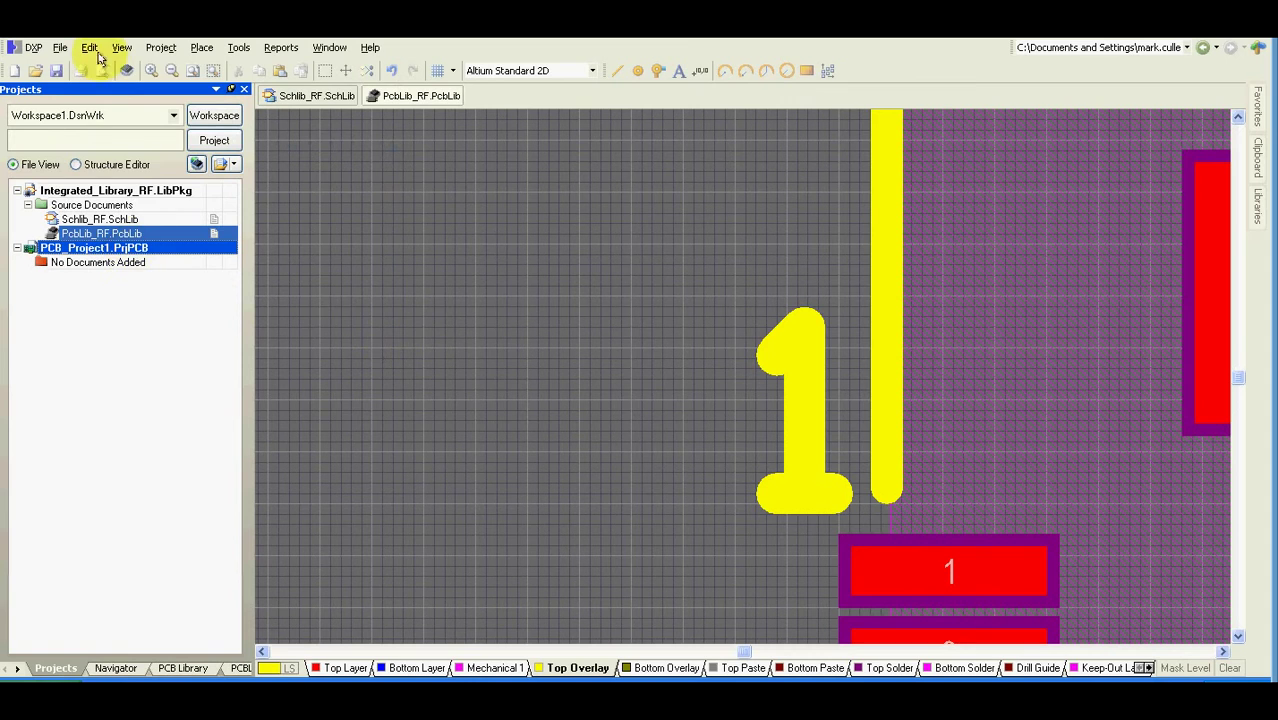
Step: Add a blank schematic sheet, Sheet1.SchDoc, to the new project
{"action": "left_click", "coordinate": [61, 48]}
{"action": "mouse_move", "coordinate": [75, 64]}
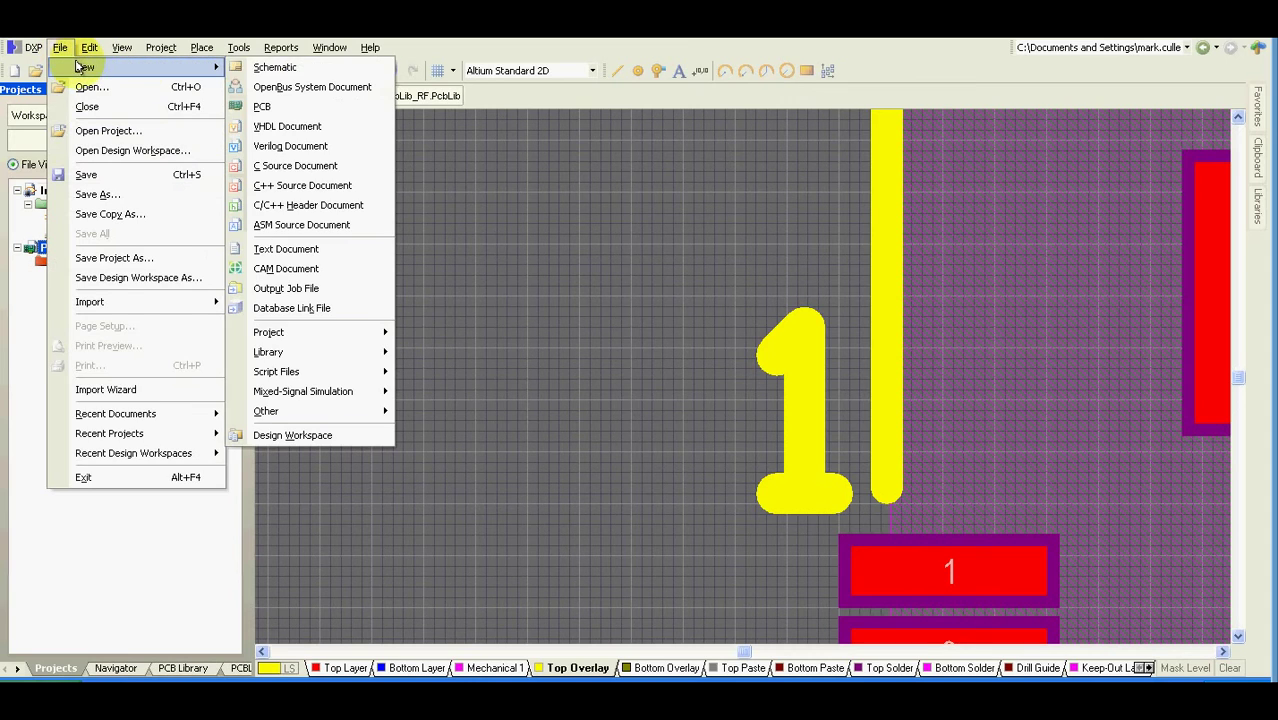
{"action": "left_click", "coordinate": [285, 65]}
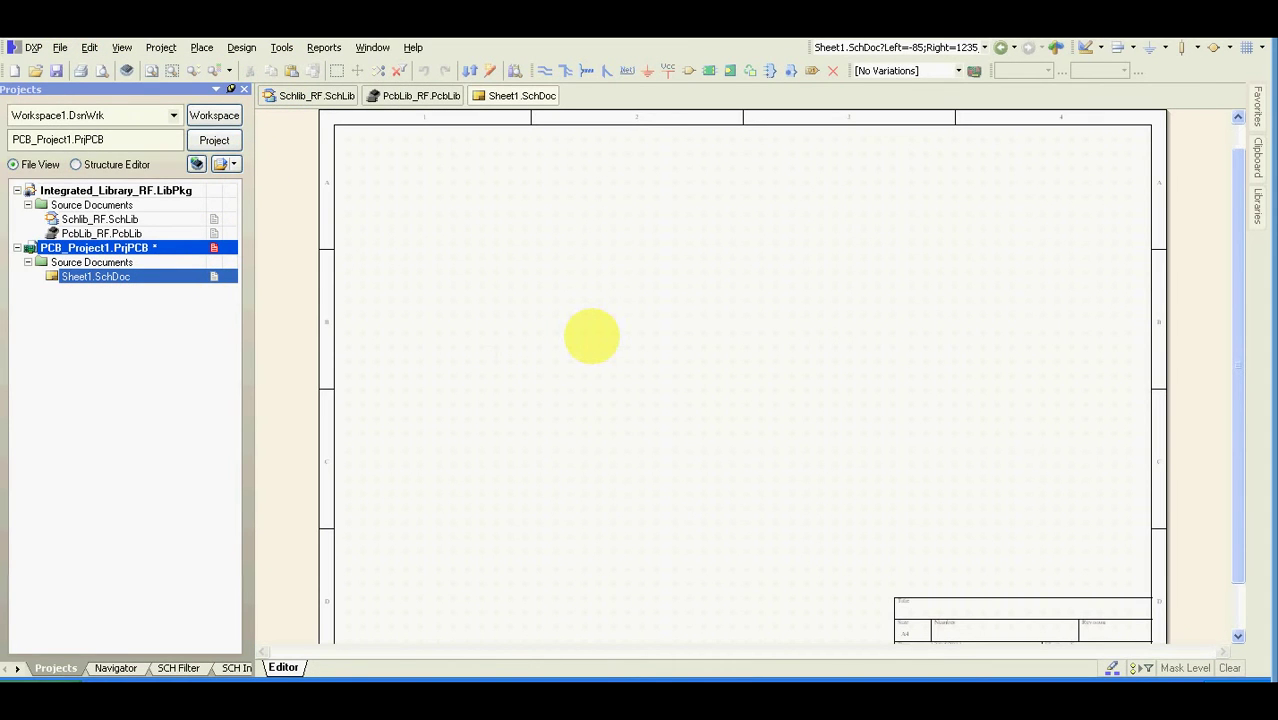
{"action": "scroll", "coordinate": [591, 336], "scroll_direction": "up", "scroll_amount": 1, "text": "ctrl"}
Step: Place a 220R resistor from the Libraries panel onto the sheet
{"action": "left_click", "coordinate": [1260, 208]}
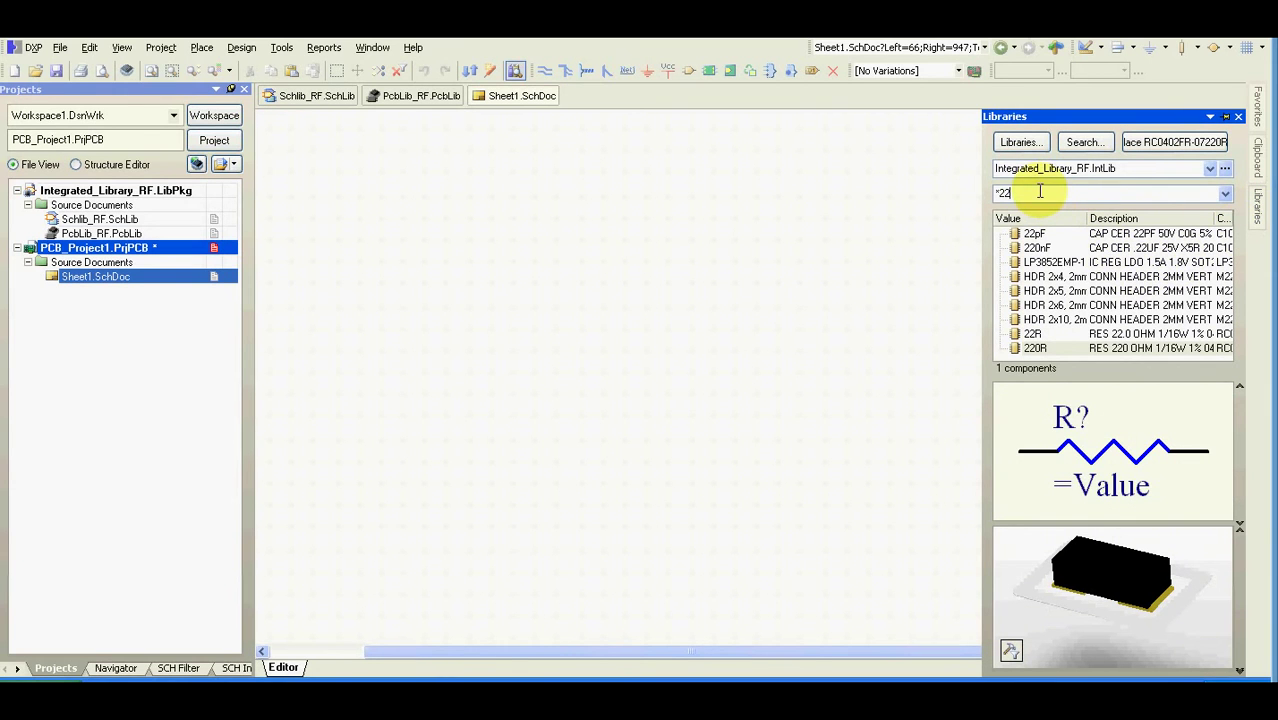
{"action": "left_click", "coordinate": [1036, 348]}
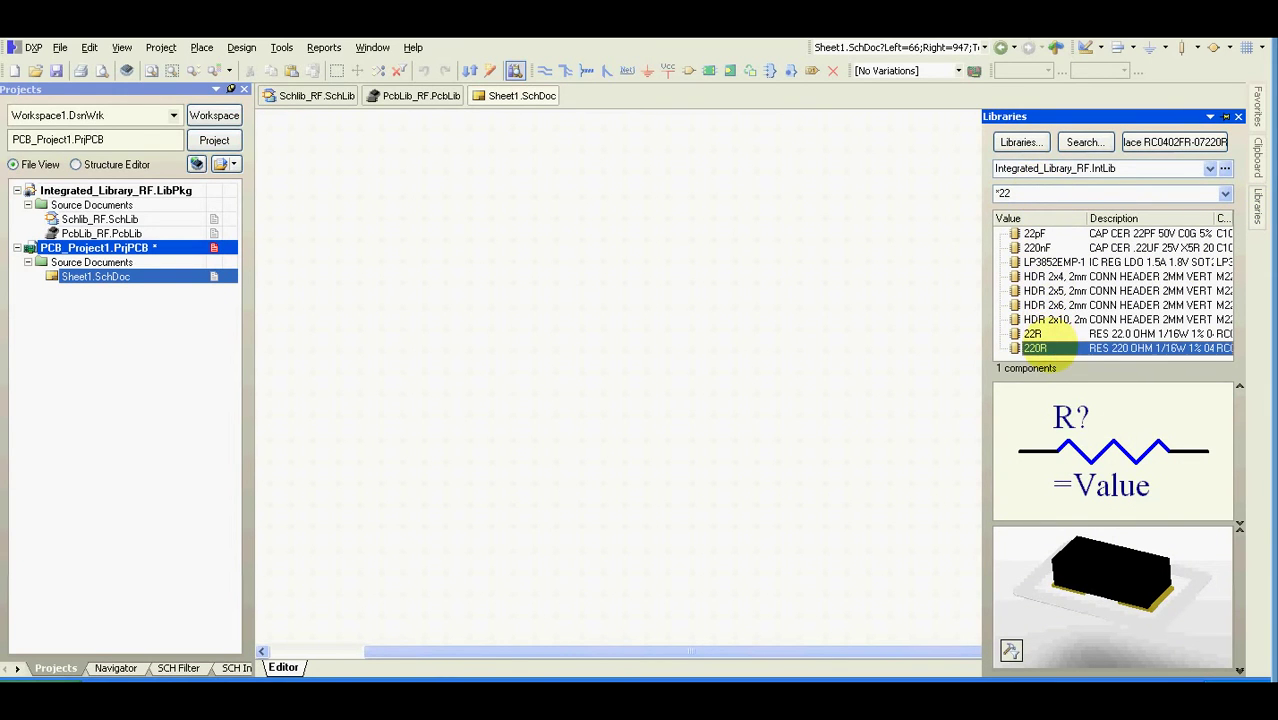
{"action": "left_click_drag", "start_coordinate": [1048, 346], "coordinate": [620, 369]}
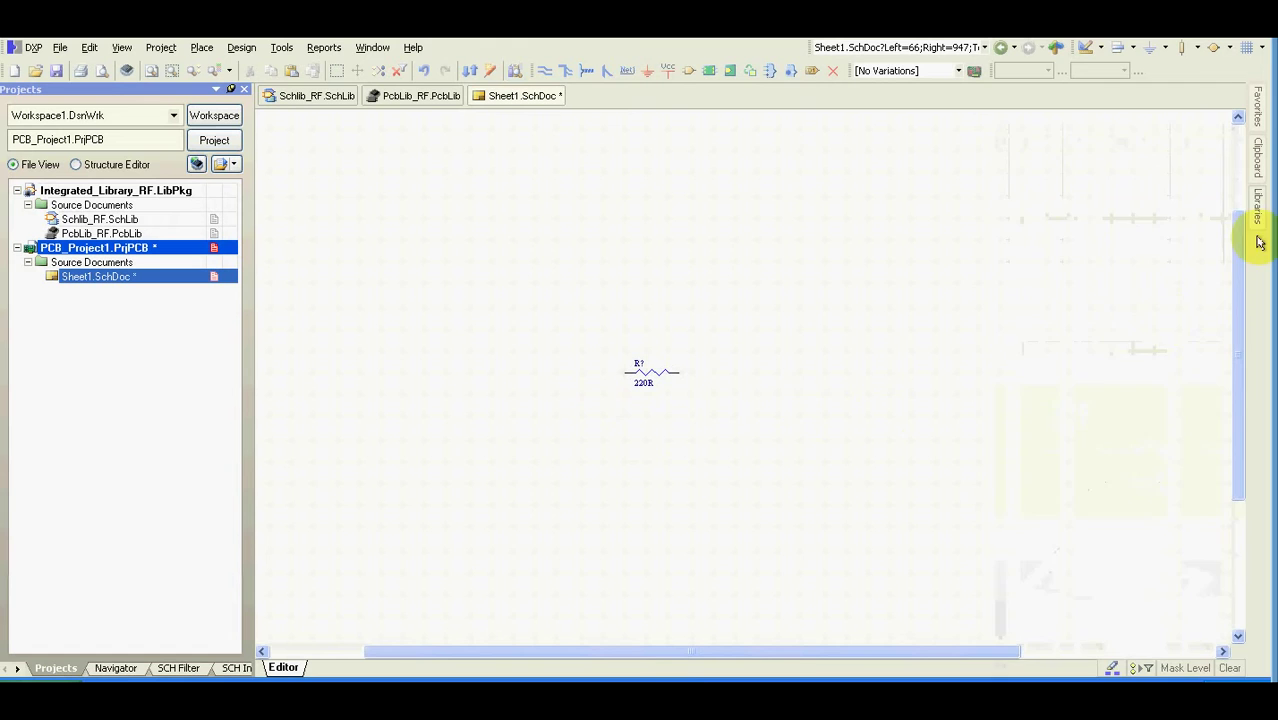
Step: Filter the library for 0r and place two 0R resistors left of the 220R
{"action": "left_click", "coordinate": [1258, 218]}
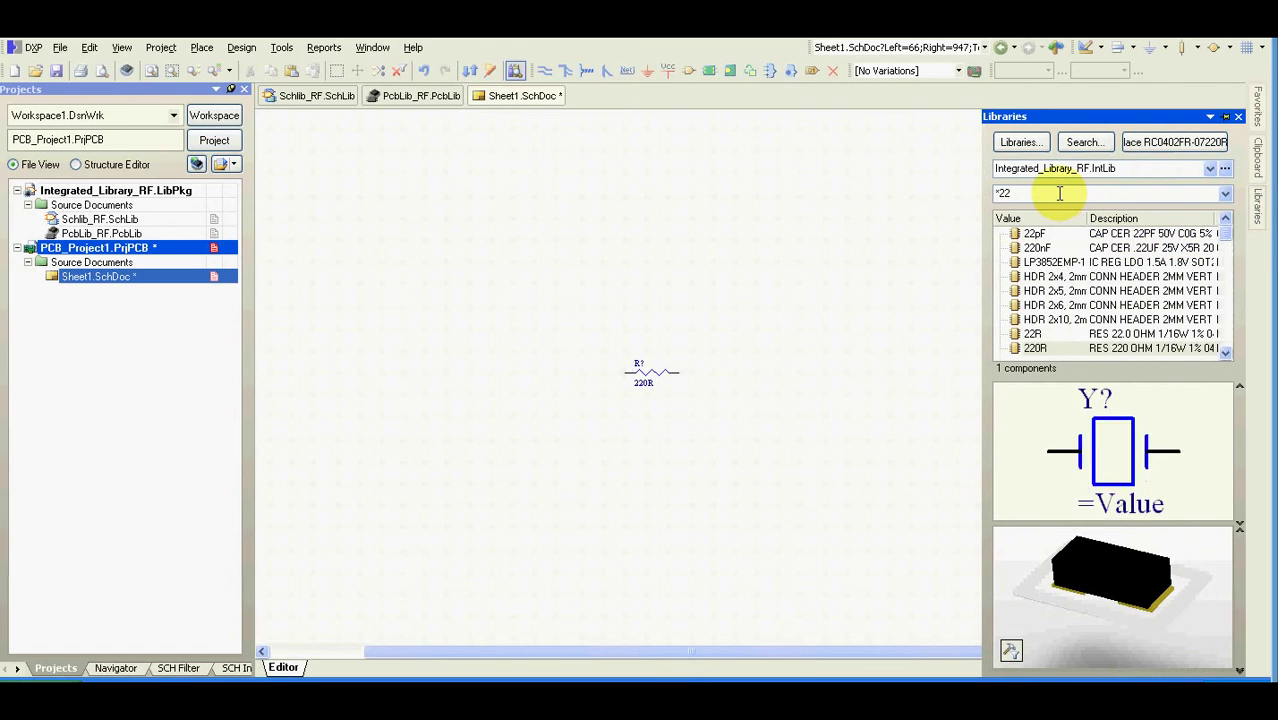
{"action": "left_click", "coordinate": [1059, 193]}
{"action": "key", "text": "BackSpace"}
{"action": "key", "text": "BackSpace"}
{"action": "type", "text": "0r"}
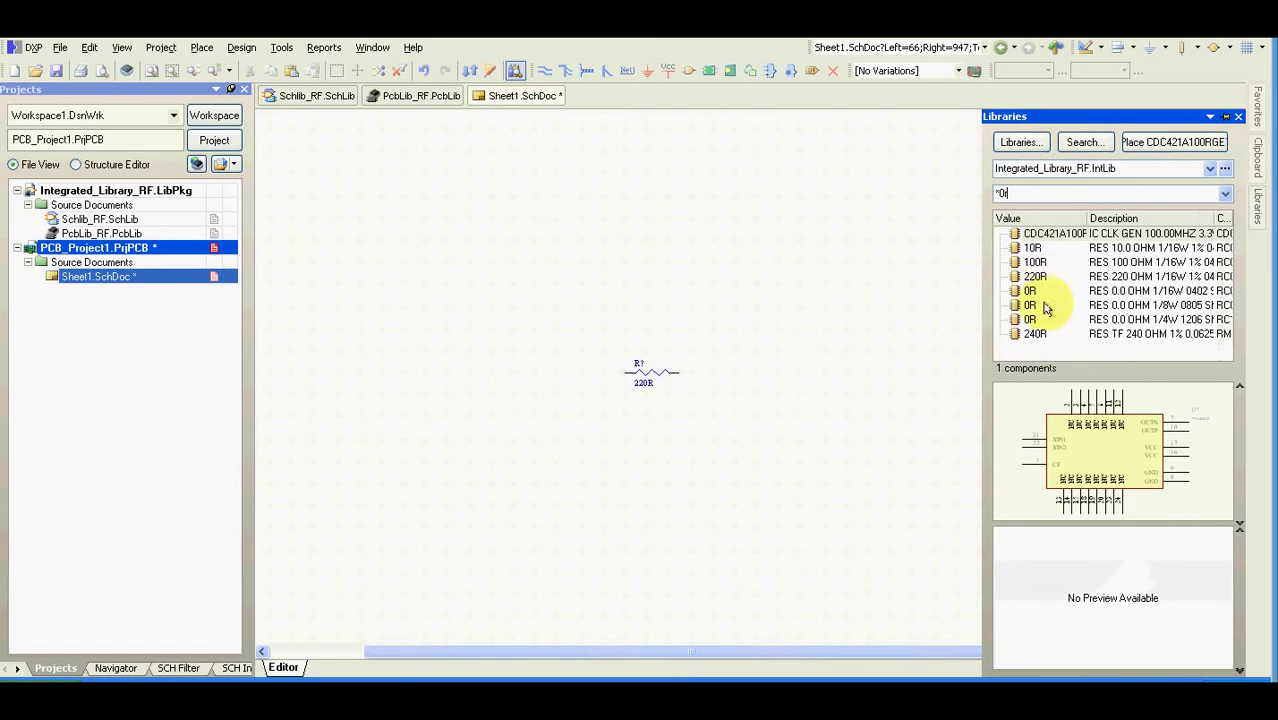
{"action": "left_click_drag", "start_coordinate": [1038, 290], "coordinate": [621, 374]}
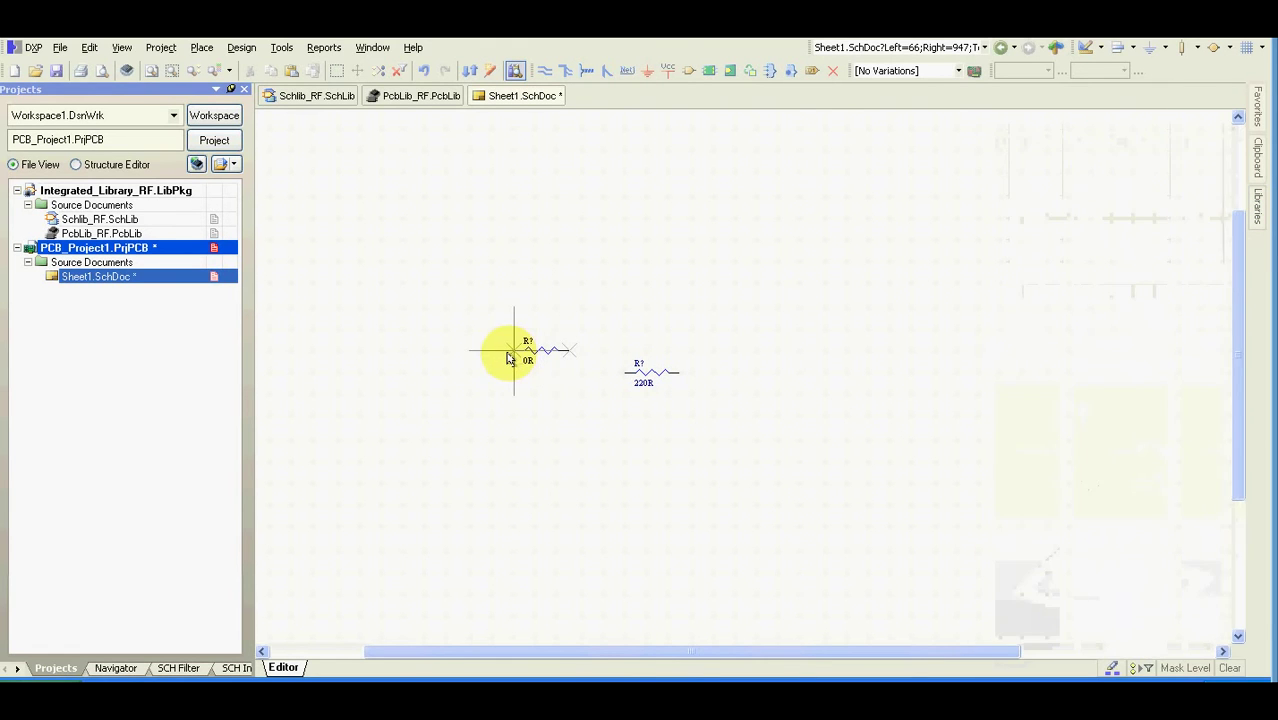
{"action": "left_click", "coordinate": [530, 350]}
{"action": "left_click", "coordinate": [563, 398]}
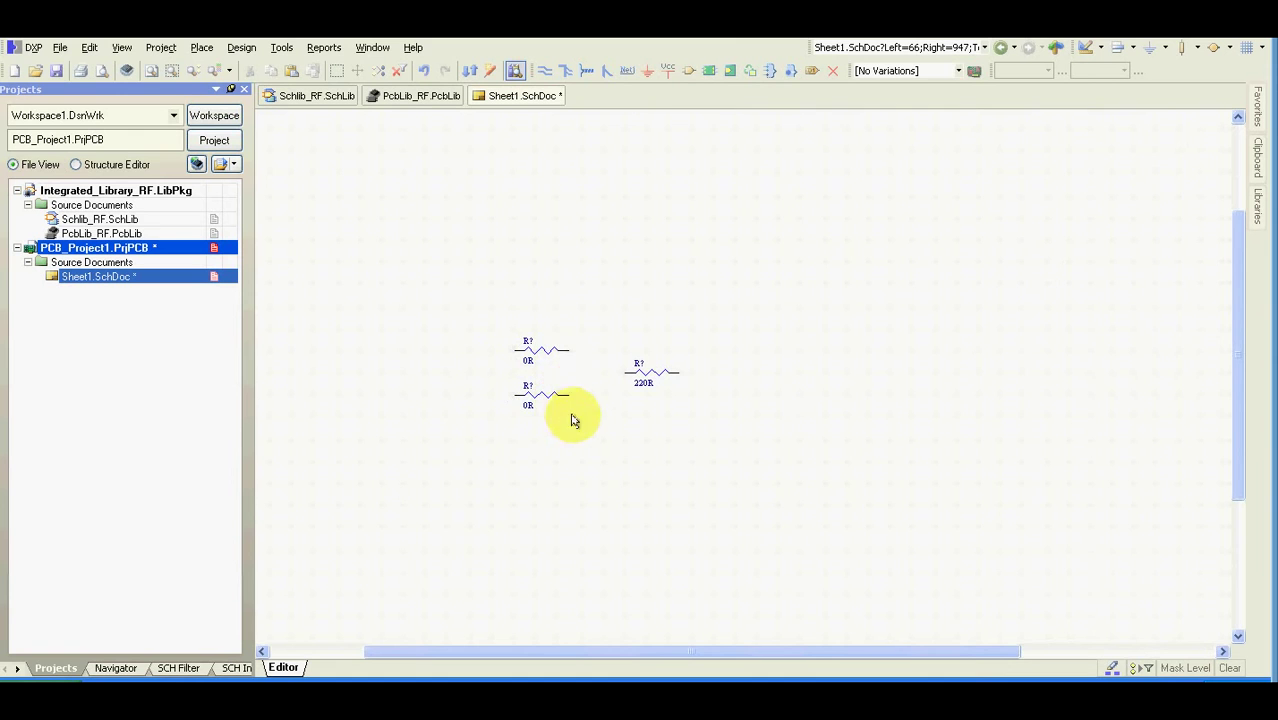
{"action": "key", "text": "Escape"}
Step: Wire both 0R resistors' right pins to the 220R and run an output wire from the 220R
{"action": "scroll", "coordinate": [576, 390], "scroll_direction": "up", "scroll_amount": 2, "text": "ctrl"}
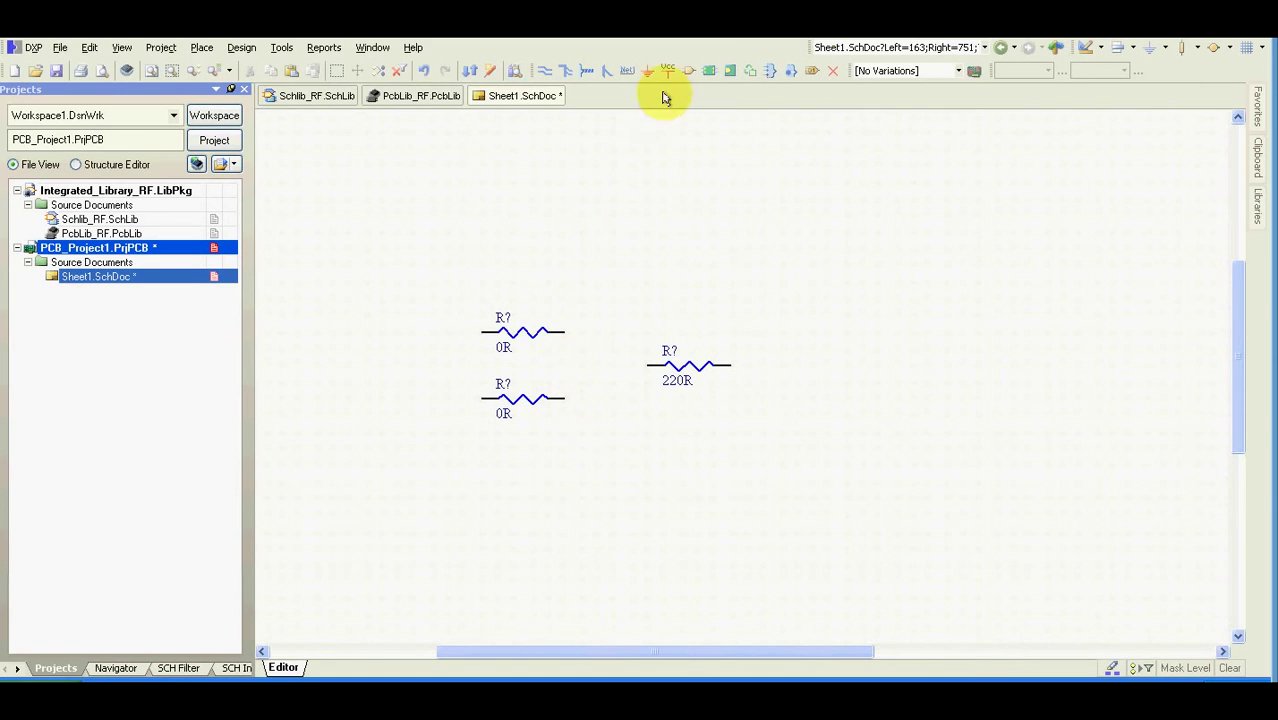
{"action": "left_click", "coordinate": [543, 72]}
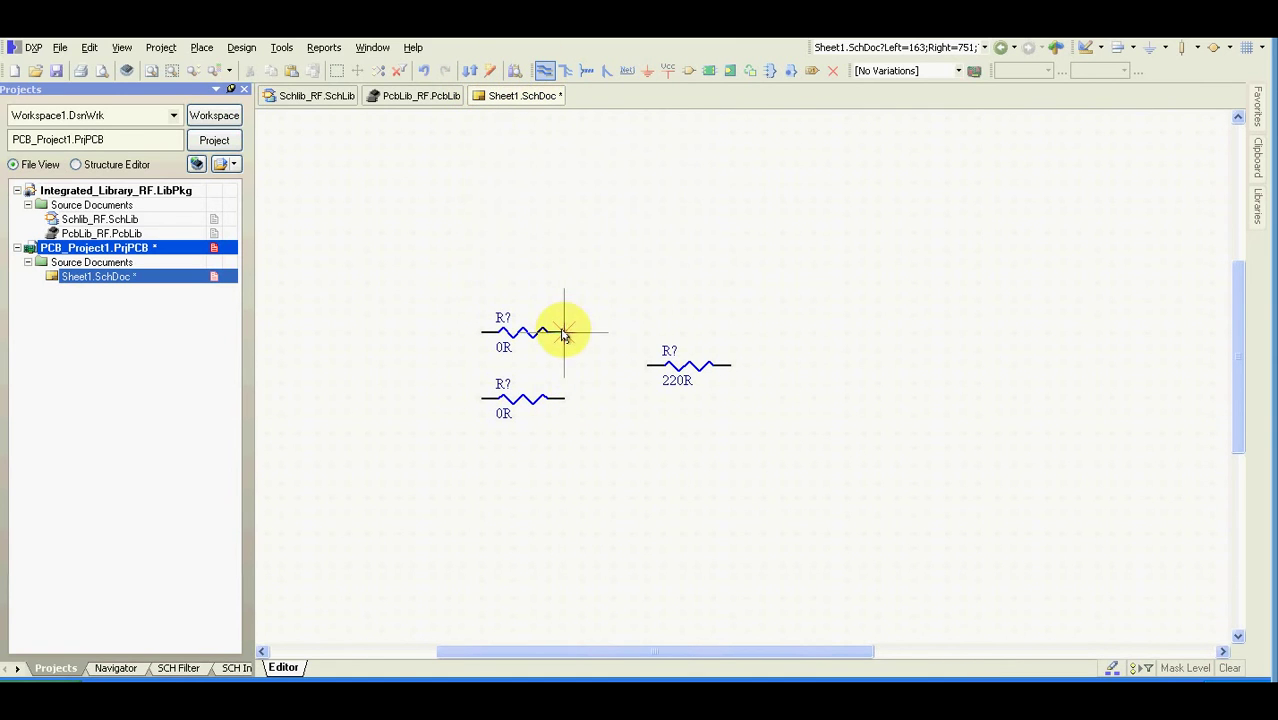
{"action": "left_click", "coordinate": [613, 366]}
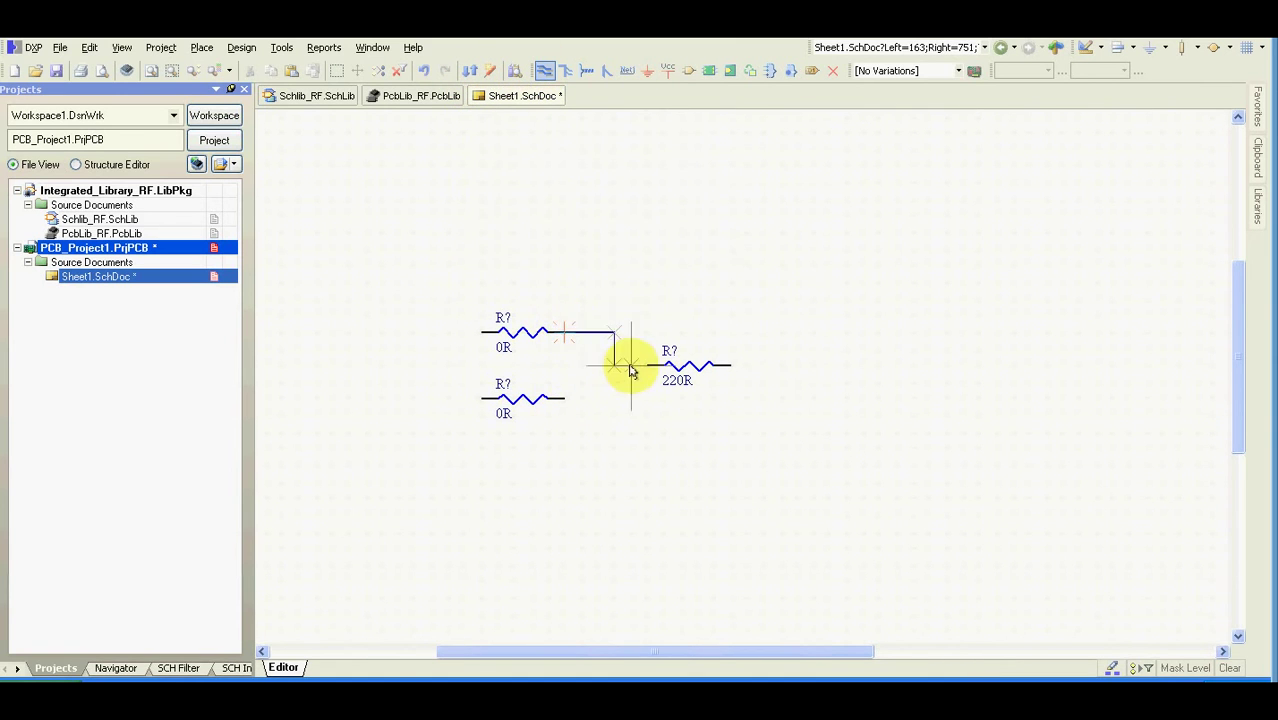
{"action": "left_click", "coordinate": [647, 366]}
{"action": "left_click", "coordinate": [565, 399]}
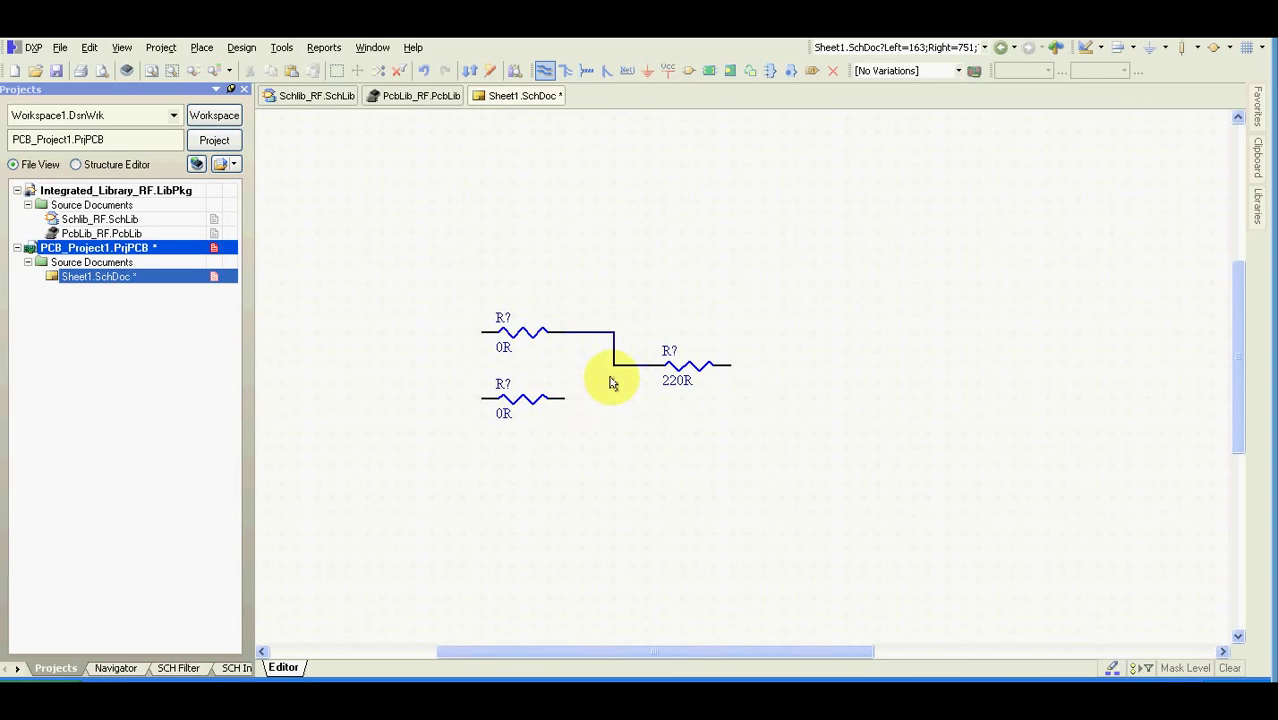
{"action": "left_click", "coordinate": [614, 366]}
{"action": "left_click", "coordinate": [731, 366]}
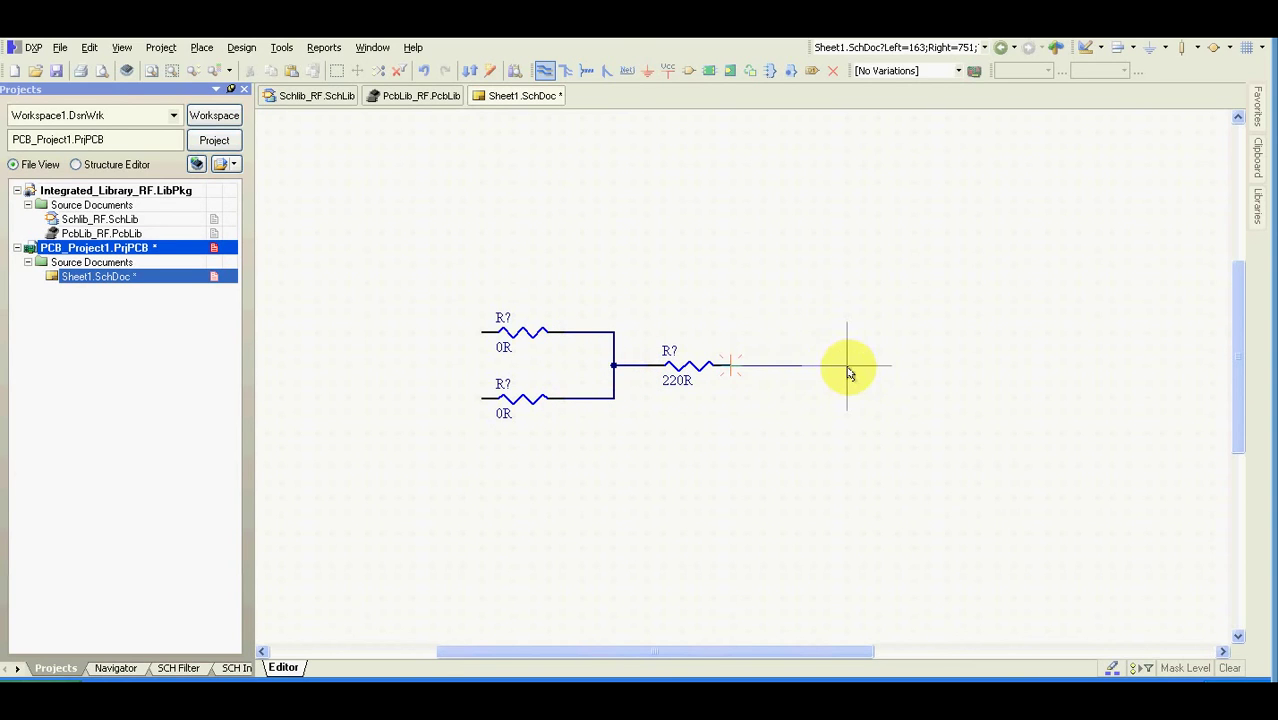
{"action": "left_click", "coordinate": [847, 366]}
{"action": "right_click", "coordinate": [847, 366]}
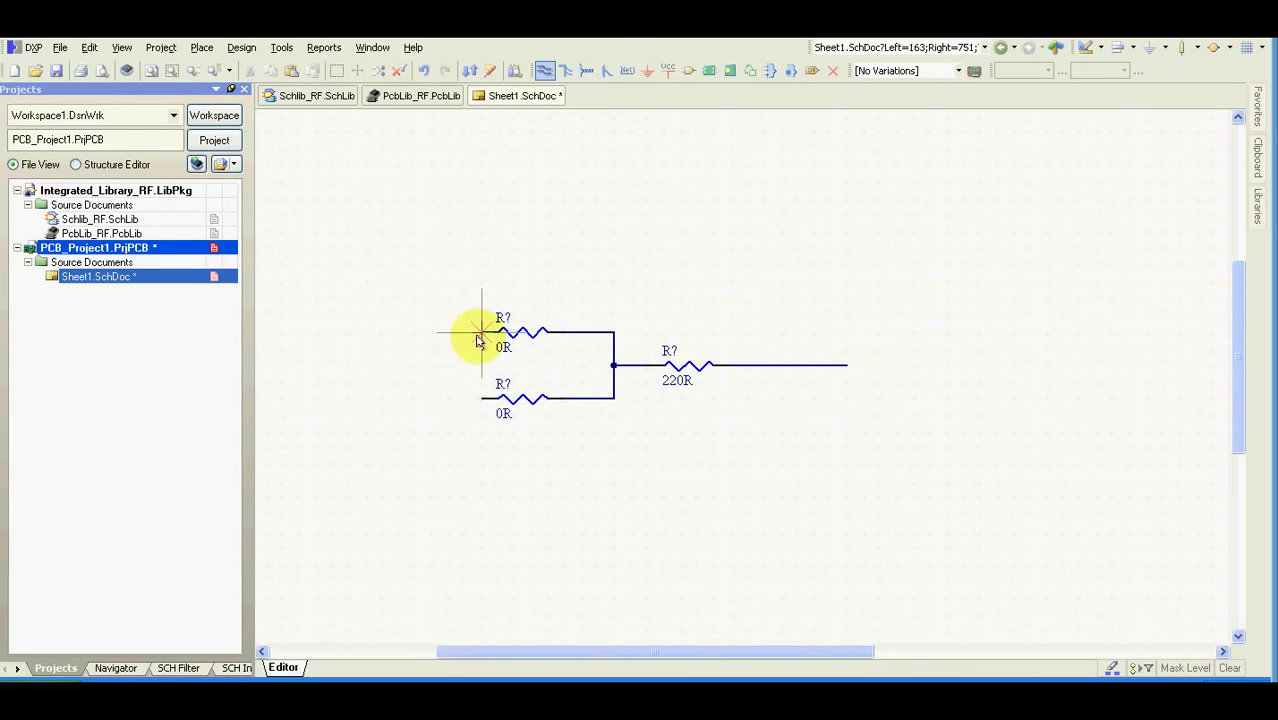
Step: Run input wires leftward from the left pins of both 0R resistors
{"action": "left_click", "coordinate": [478, 336]}
{"action": "left_click", "coordinate": [350, 340]}
{"action": "right_click", "coordinate": [350, 340]}
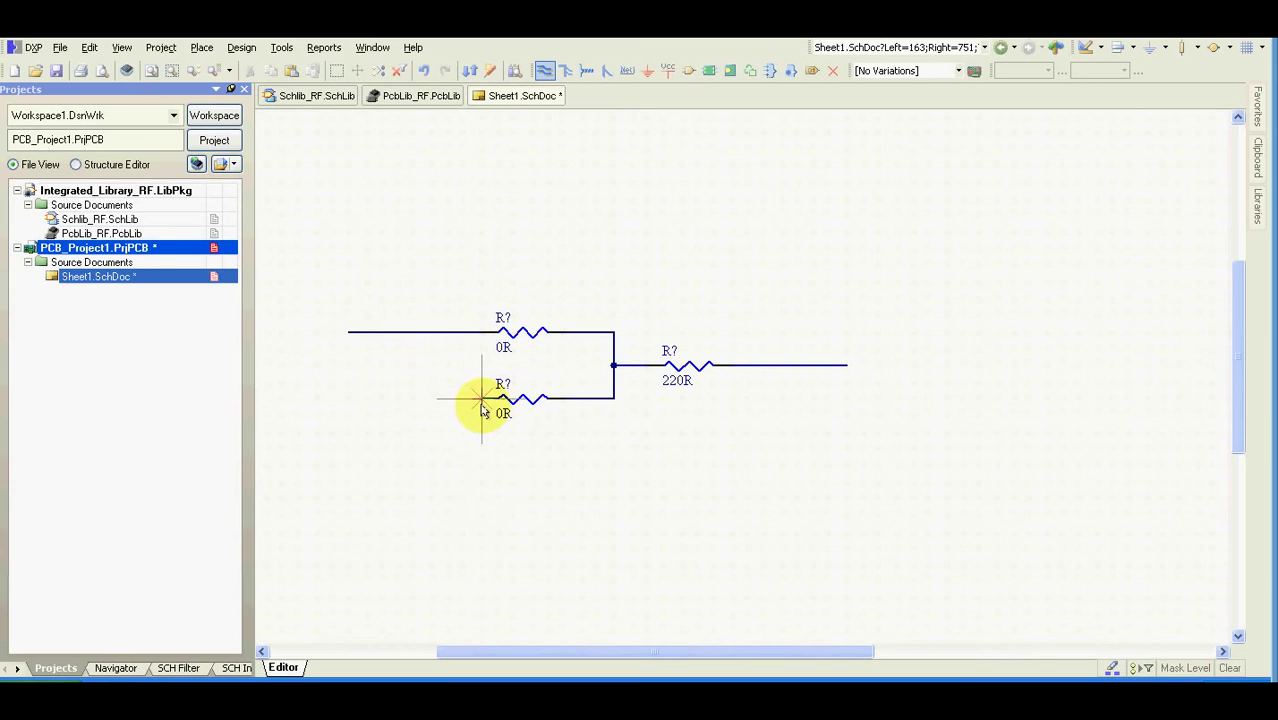
{"action": "left_click", "coordinate": [480, 400]}
{"action": "left_click", "coordinate": [350, 400]}
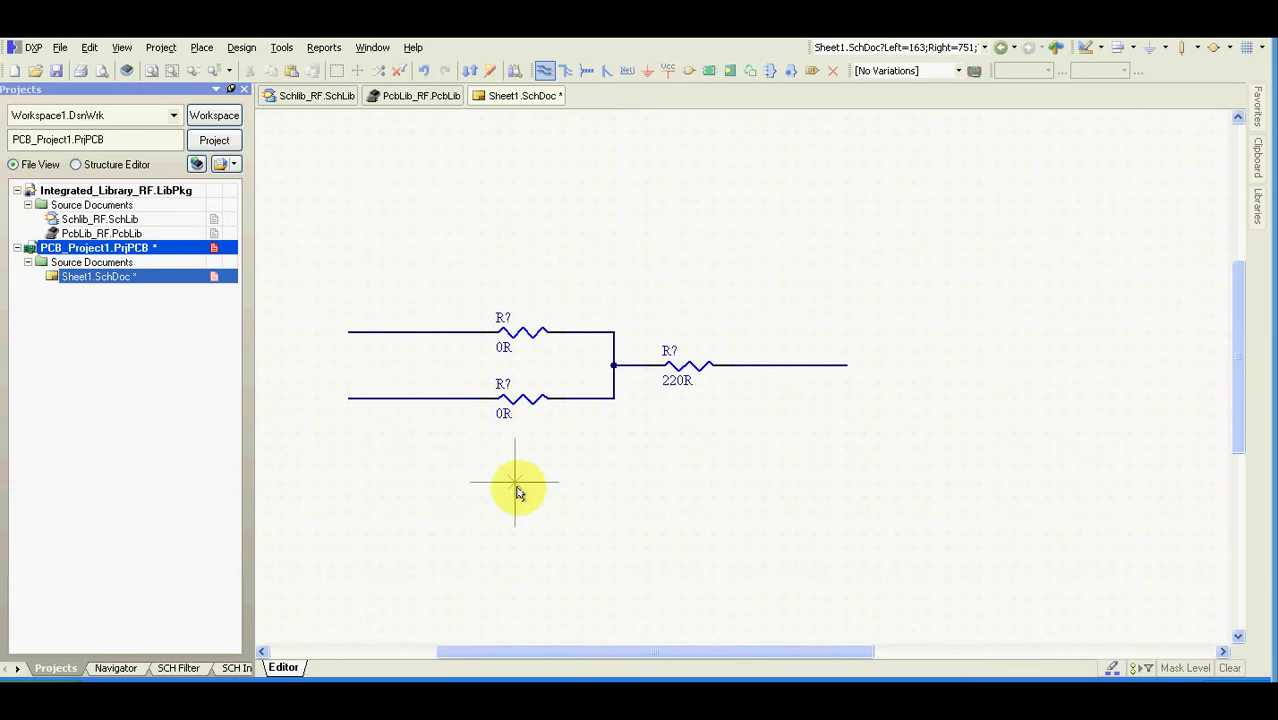
{"action": "right_click", "coordinate": [513, 488]}
Step: Annotate the schematic so the three resistors receive designators R1, R2 and R3 via an executed ECO
{"action": "left_click", "coordinate": [319, 52]}
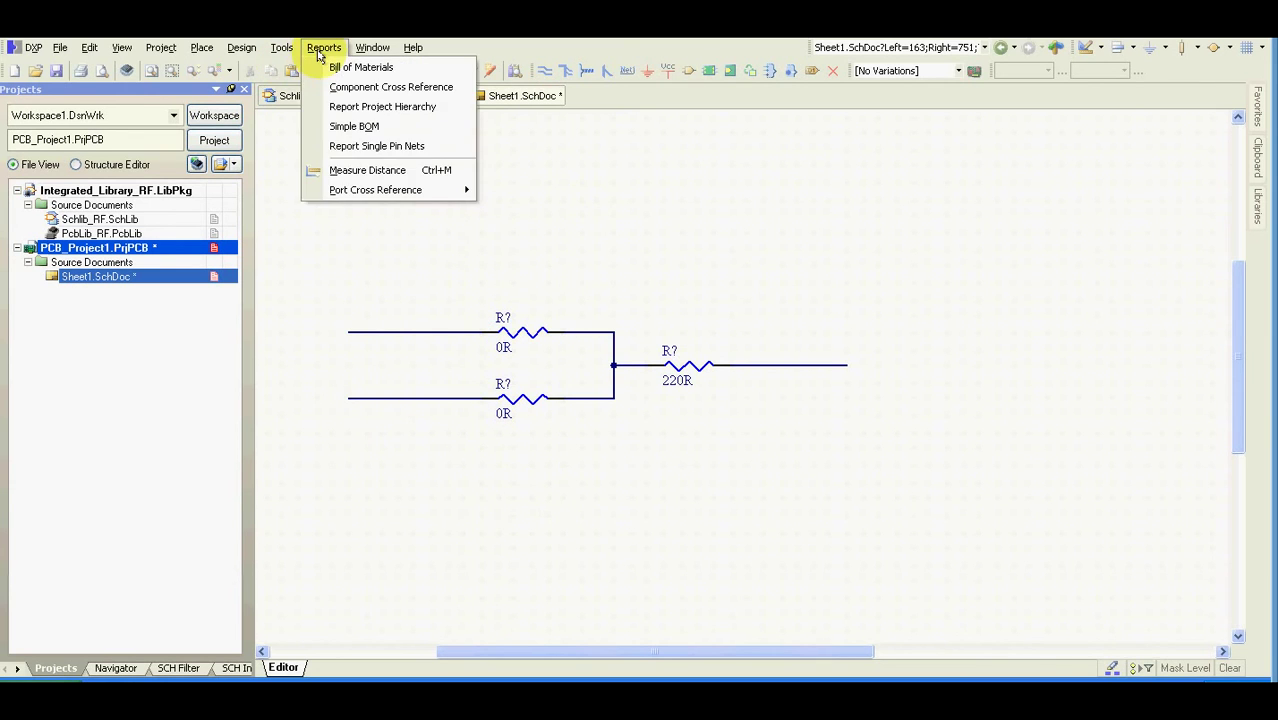
{"action": "mouse_move", "coordinate": [279, 52]}
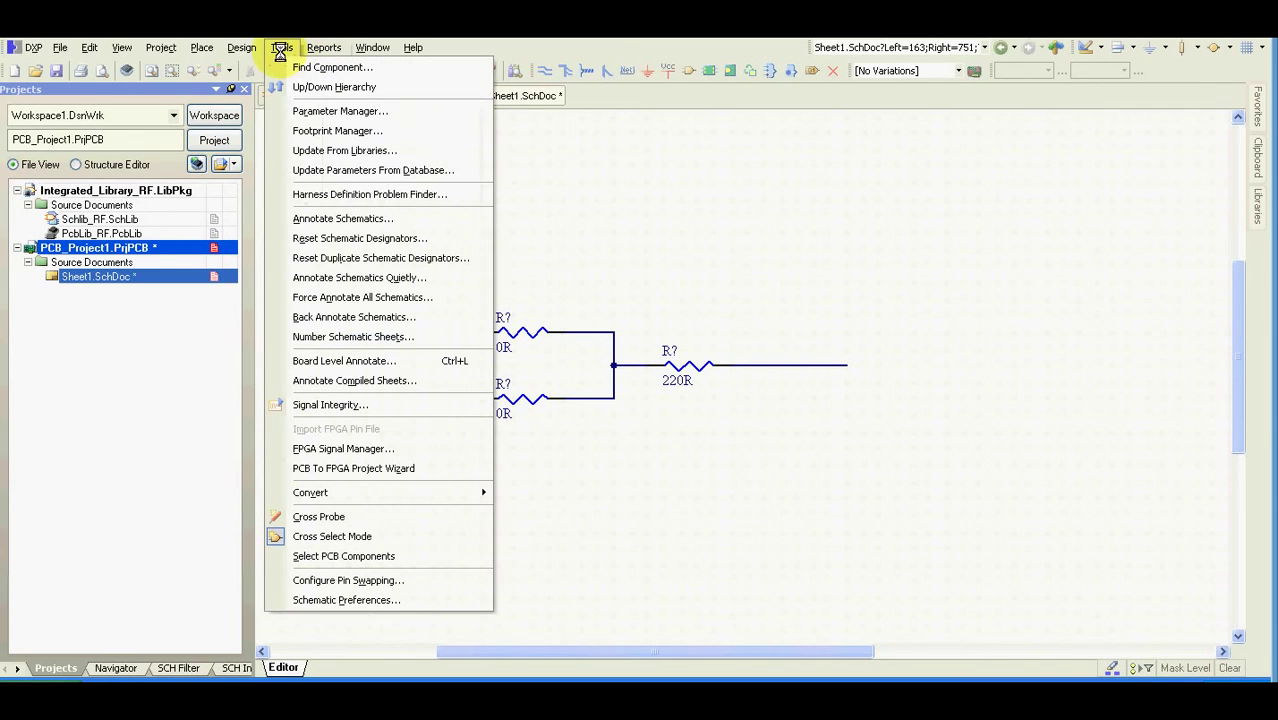
{"action": "left_click", "coordinate": [320, 218]}
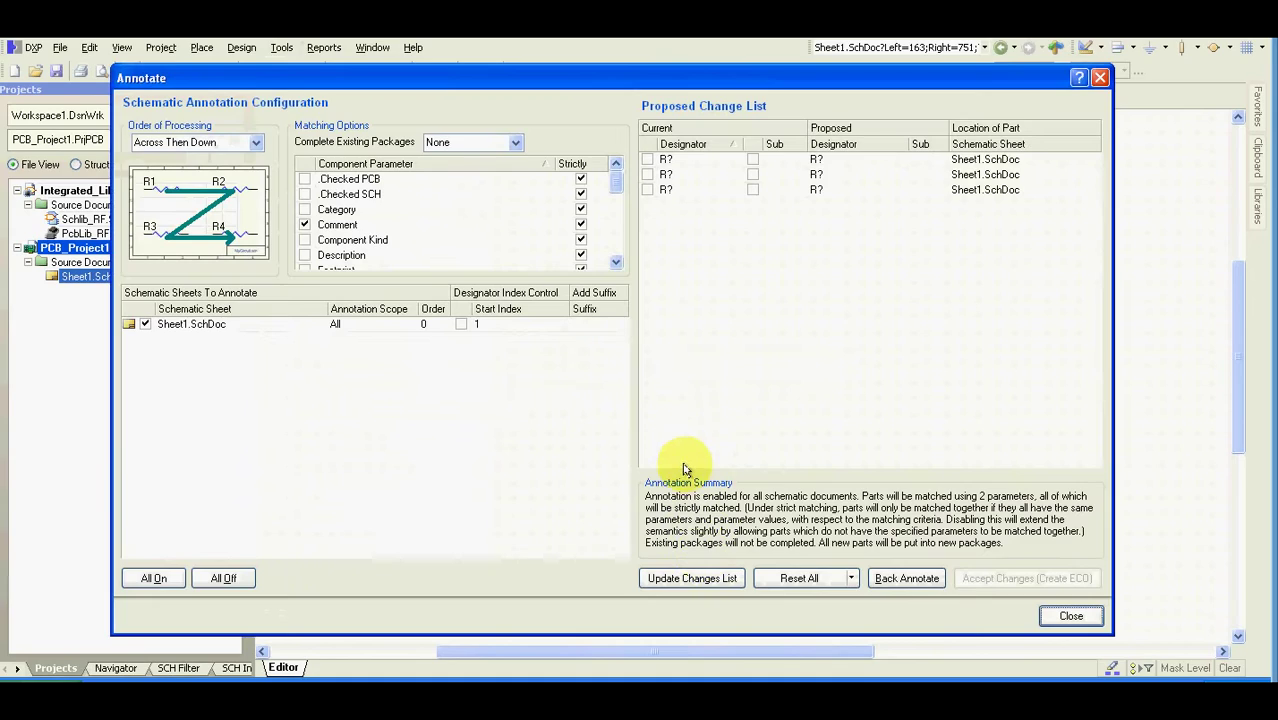
{"action": "left_click", "coordinate": [700, 580]}
{"action": "left_click", "coordinate": [551, 401]}
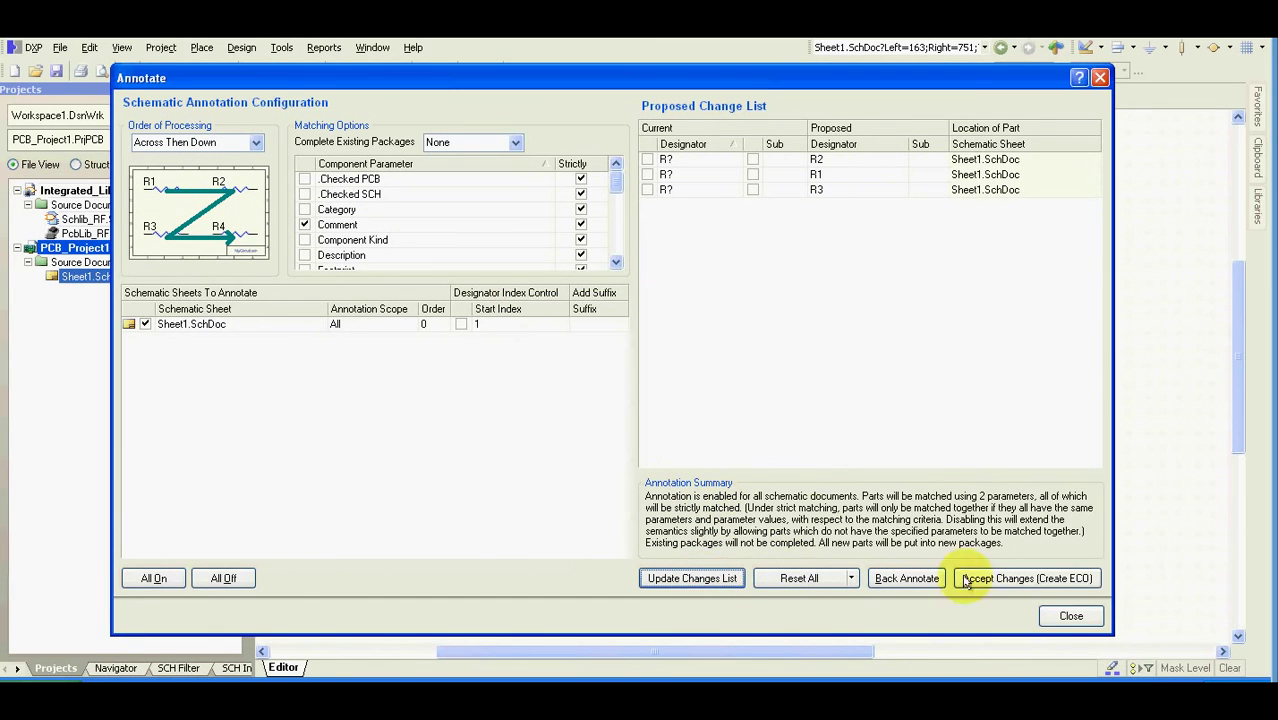
{"action": "left_click", "coordinate": [970, 580]}
{"action": "left_click", "coordinate": [292, 569]}
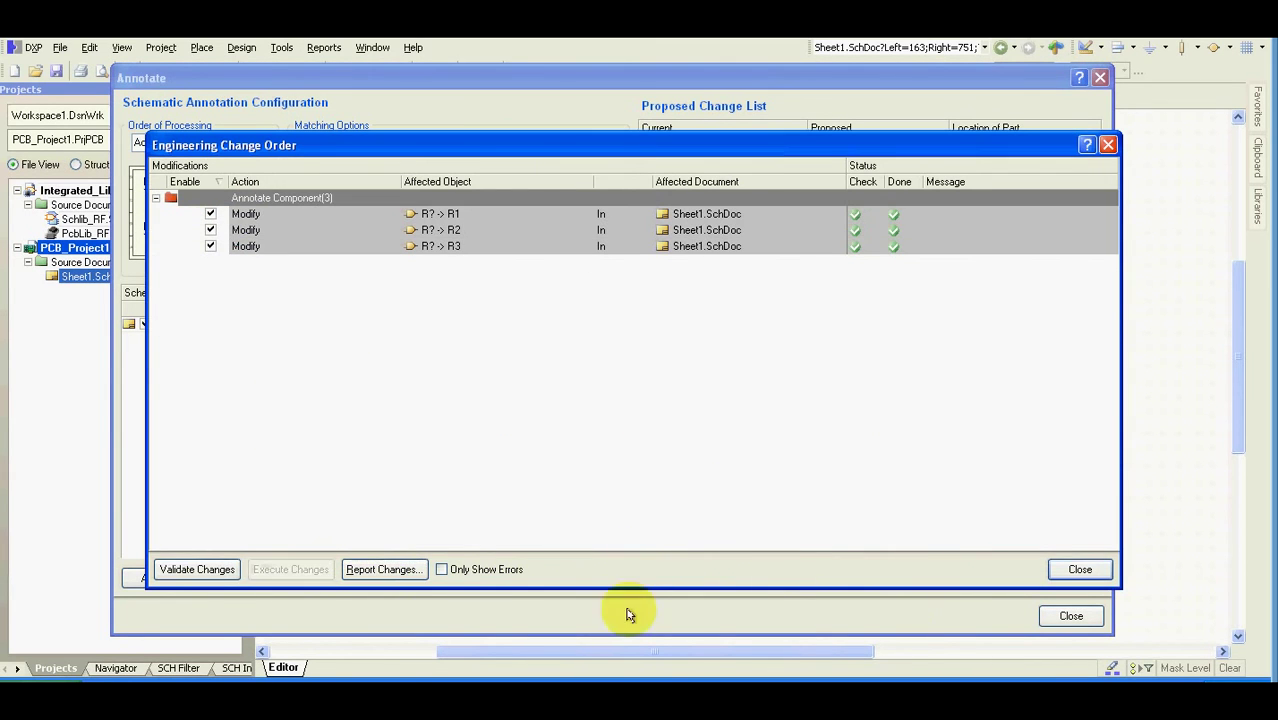
{"action": "left_click", "coordinate": [1076, 569]}
{"action": "left_click", "coordinate": [1071, 615]}
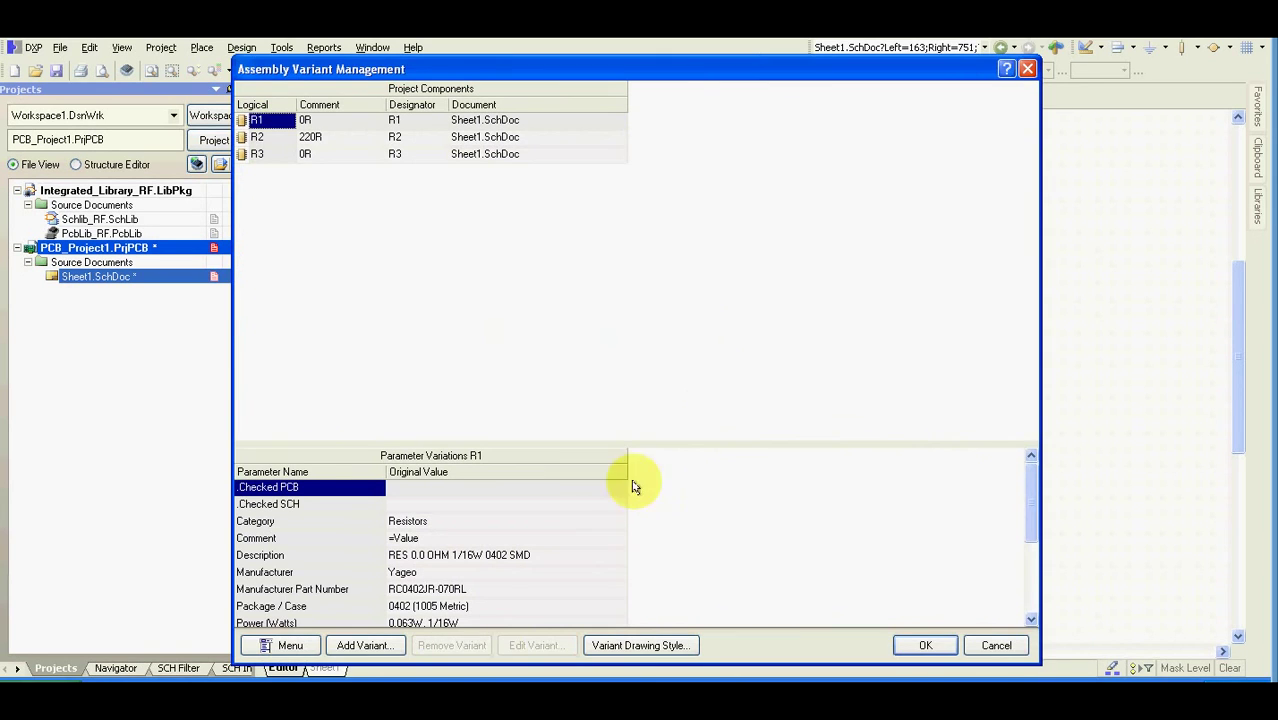
Step: Add an assembly variant named Top Resistor
{"action": "left_click", "coordinate": [342, 647]}
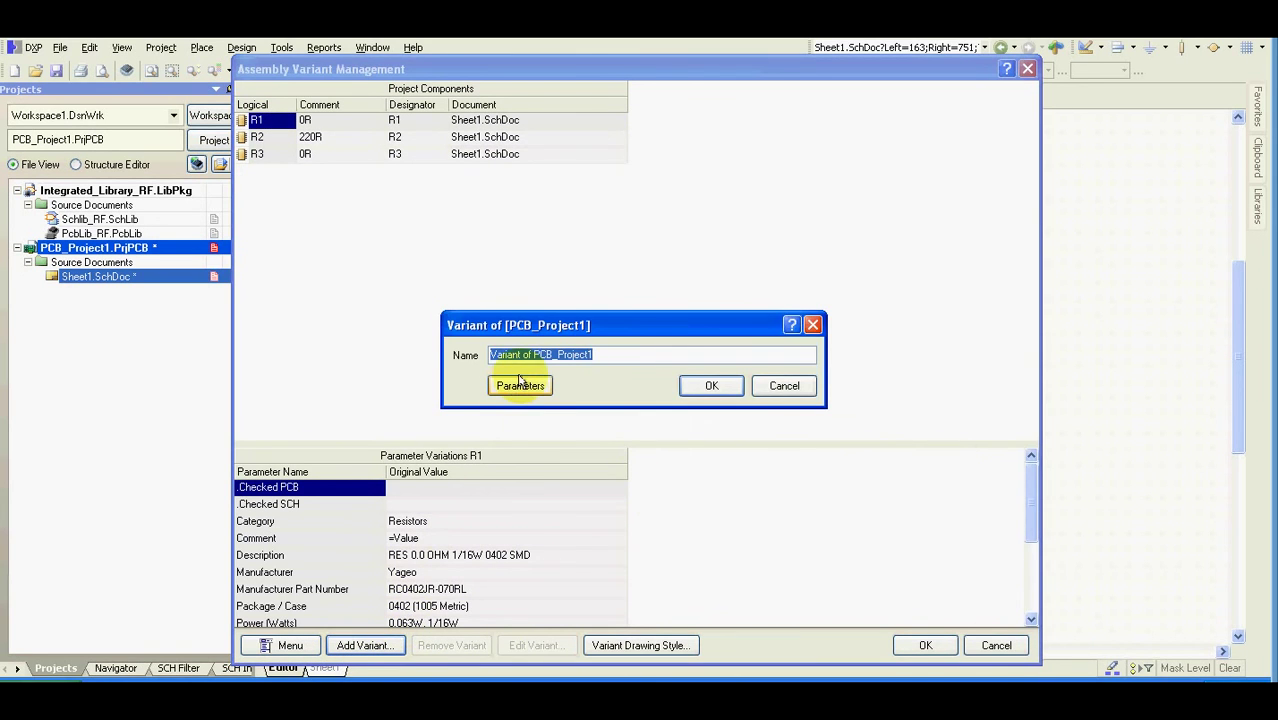
{"action": "type", "text": "Top Resistor"}
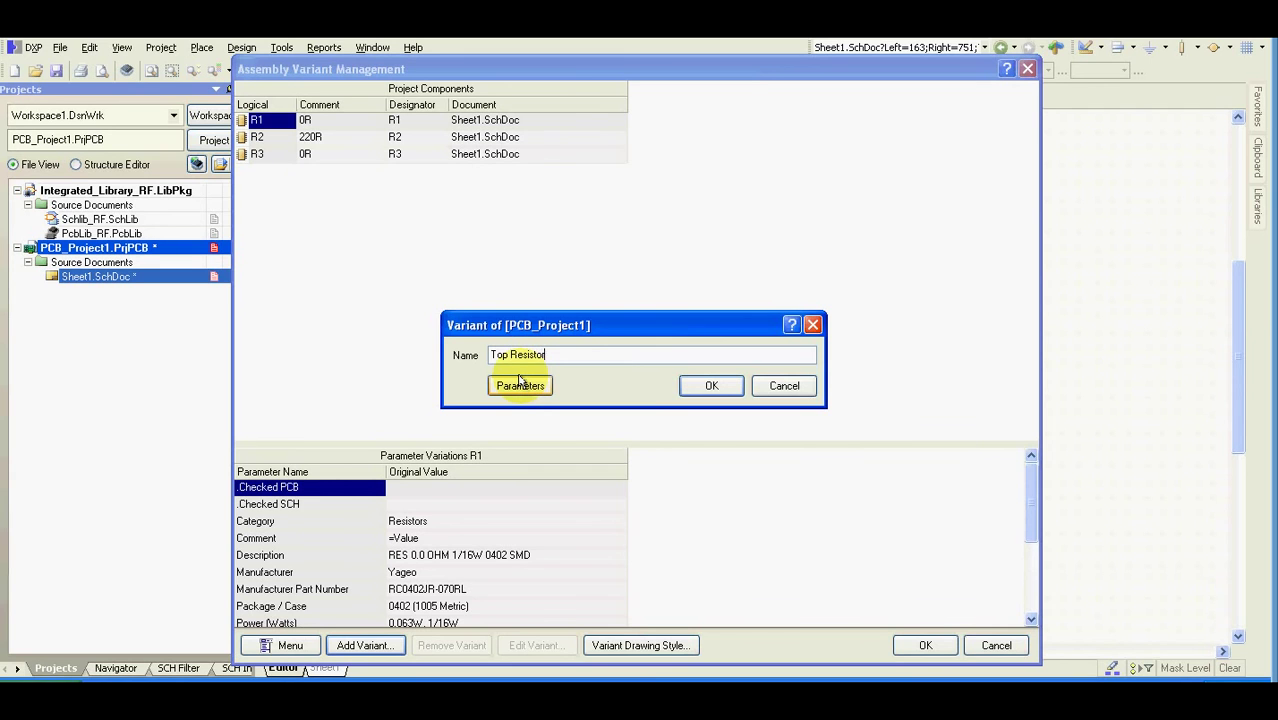
{"action": "left_click_drag", "start_coordinate": [566, 355], "coordinate": [256, 350]}
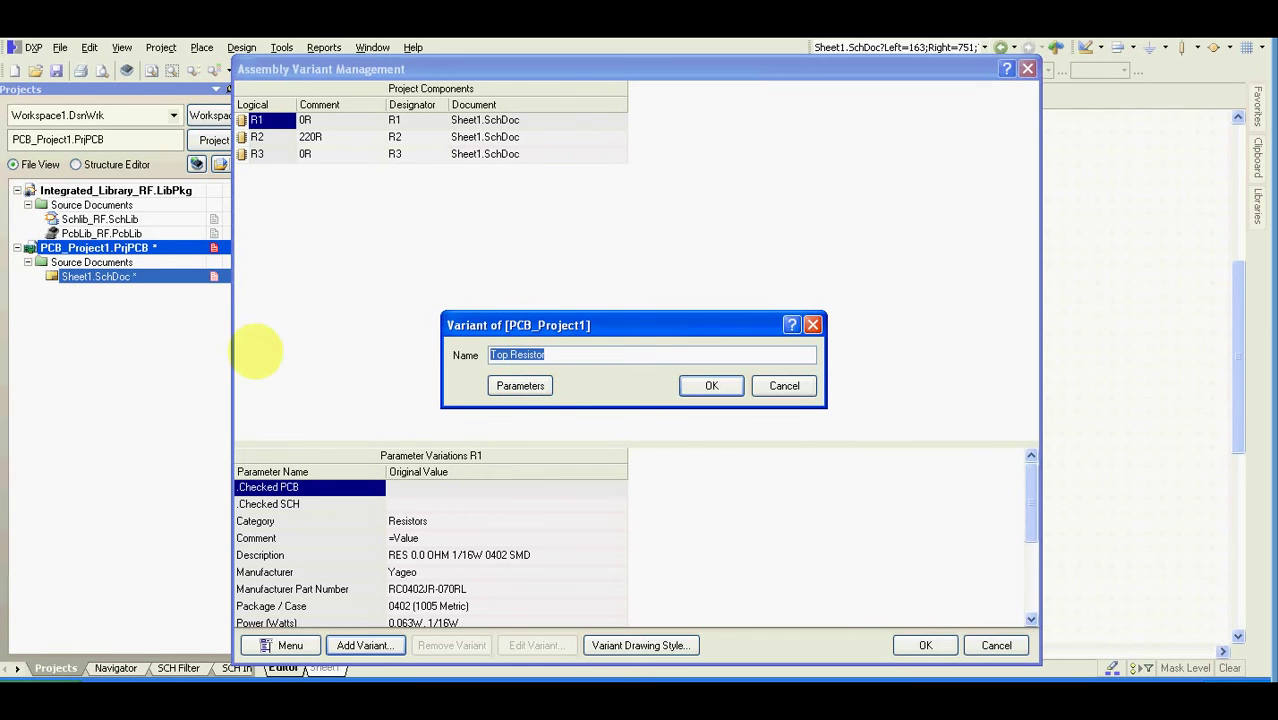
{"action": "left_click", "coordinate": [705, 386]}
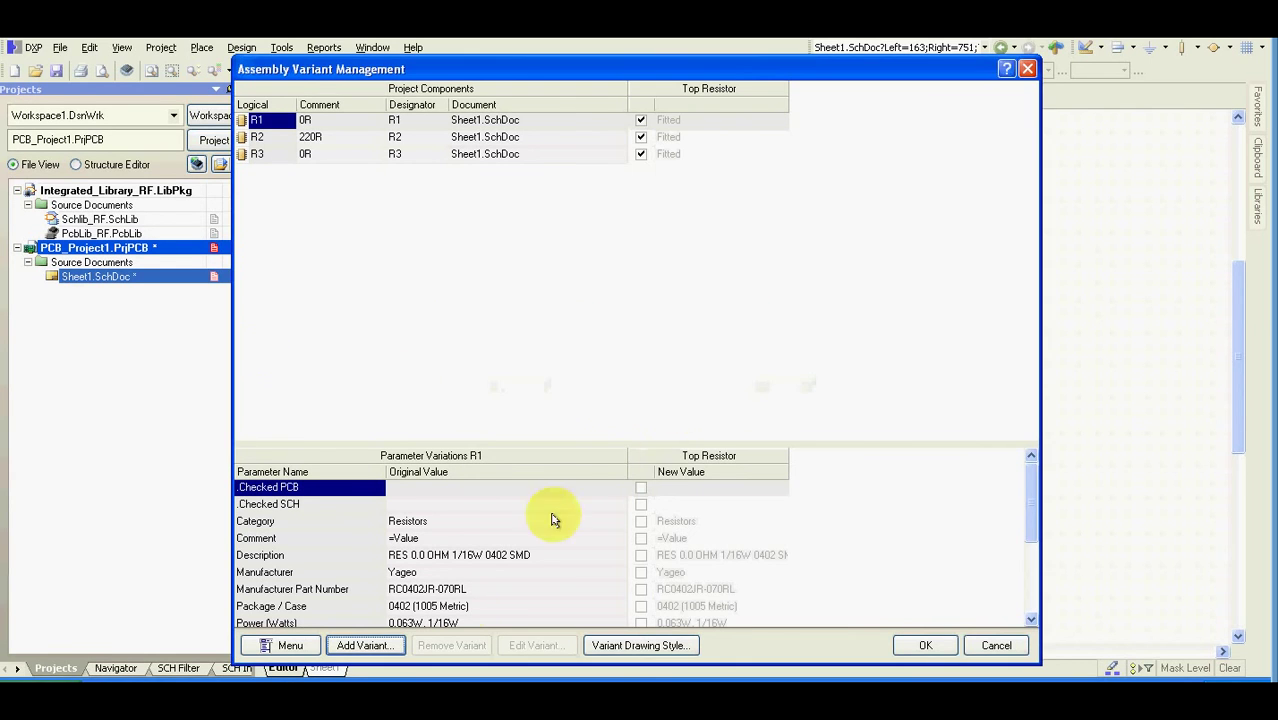
Step: Add a second assembly variant named Bottom Resistor
{"action": "left_click", "coordinate": [367, 645]}
{"action": "left_click_drag", "start_coordinate": [598, 355], "coordinate": [428, 349]}
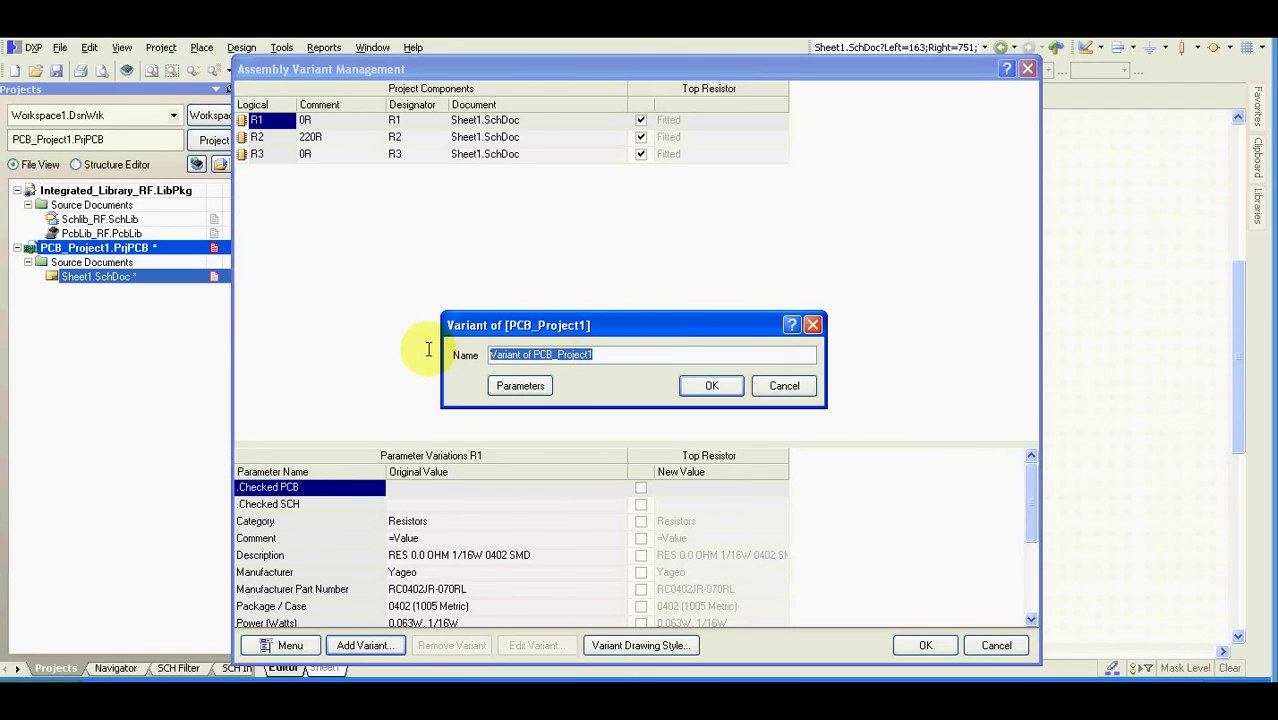
{"action": "type", "text": "Top Resistor"}
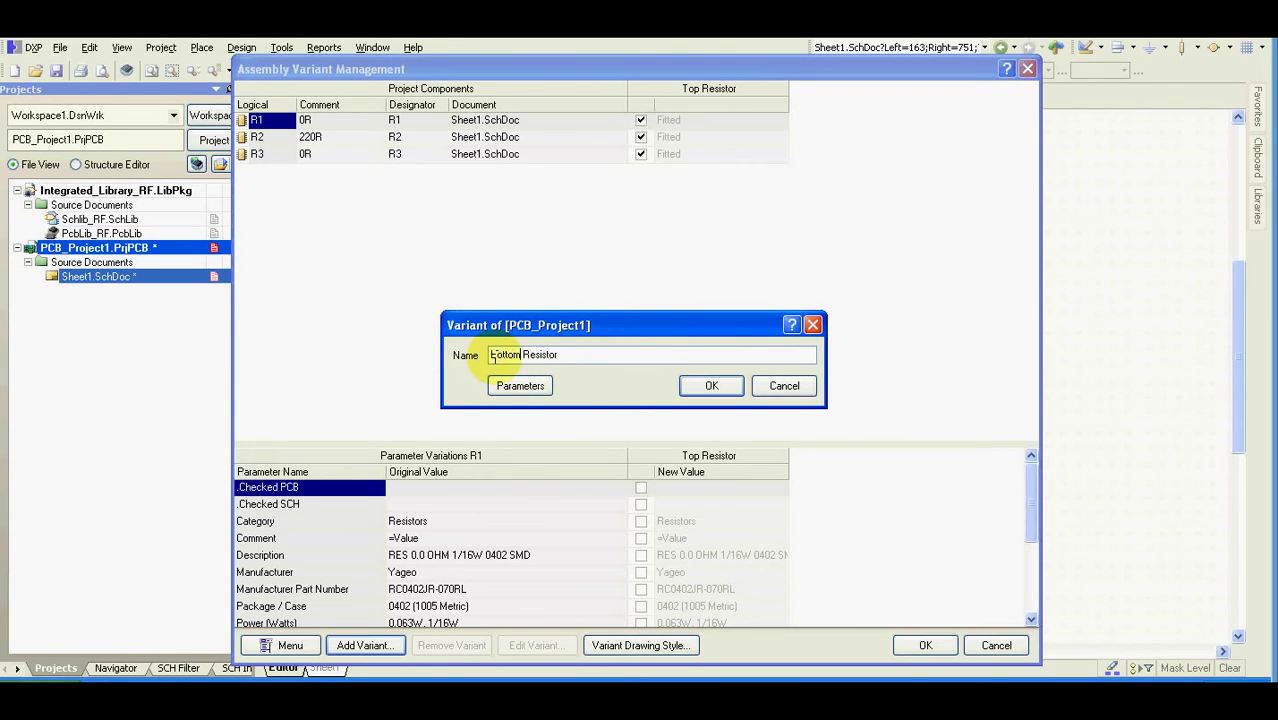
{"action": "left_click", "coordinate": [708, 386]}
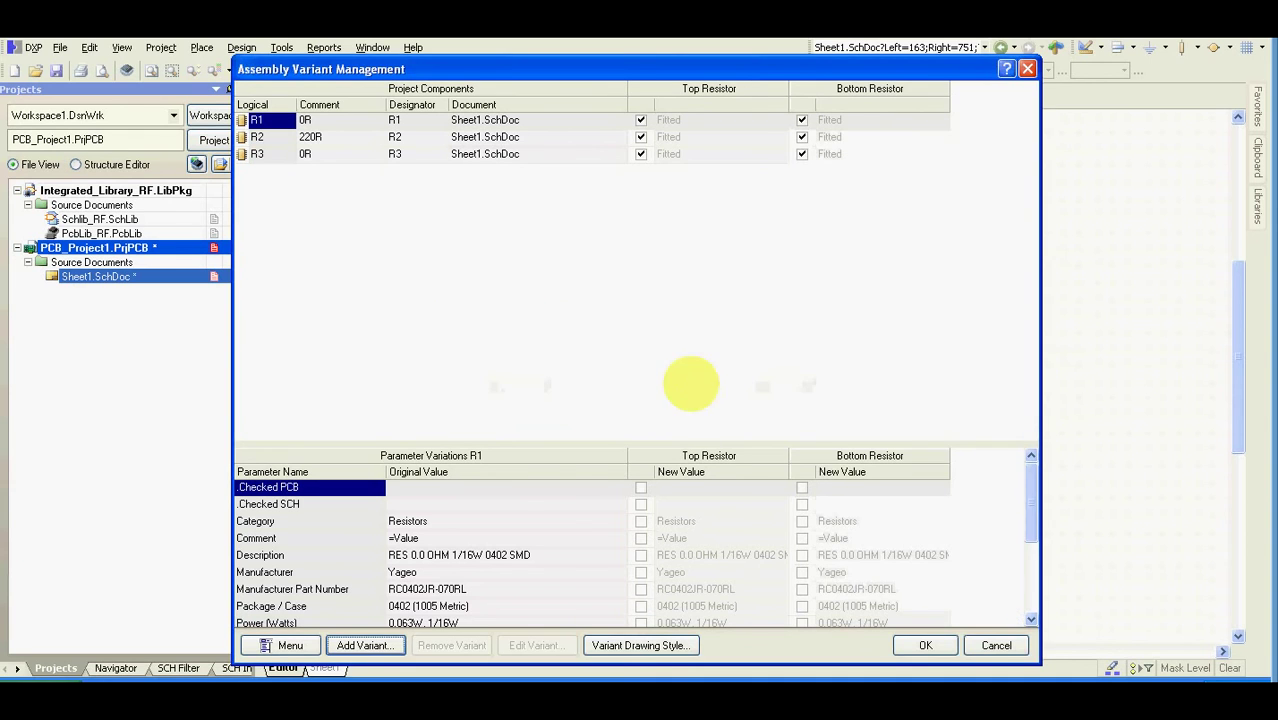
Step: Add a third variant and start naming it Different Value
{"action": "left_click", "coordinate": [365, 645]}
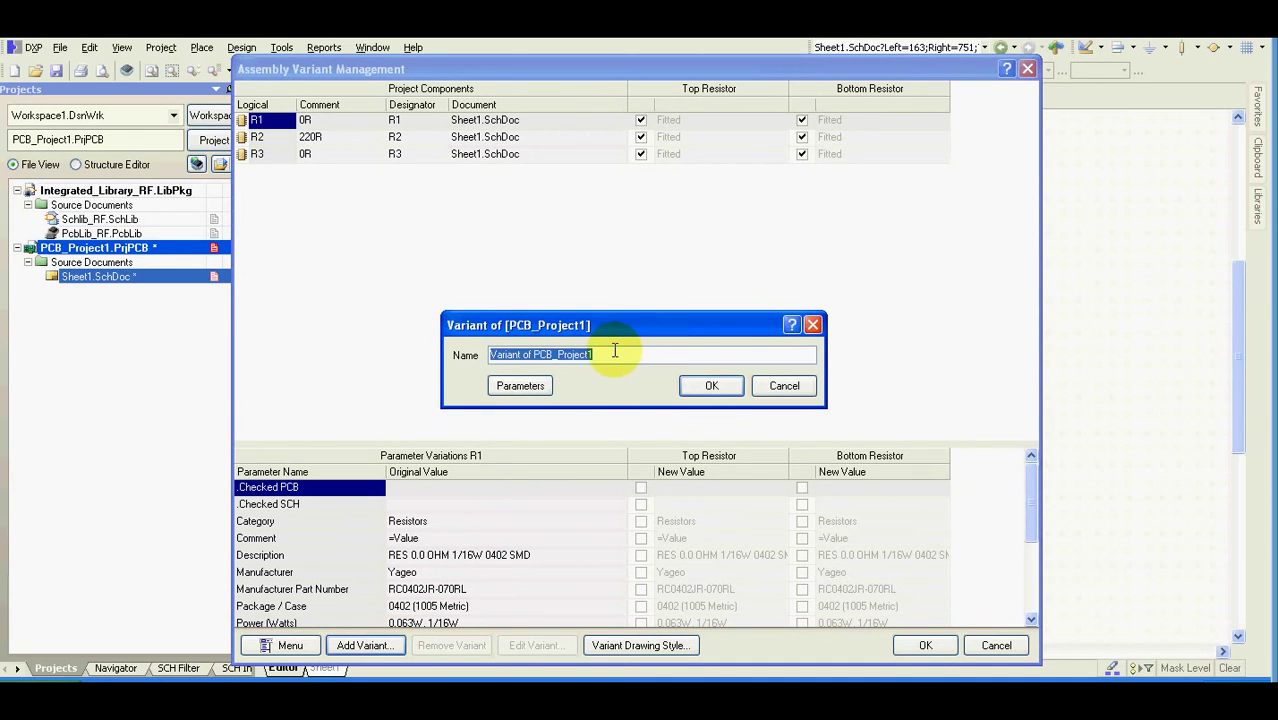
{"action": "left_click", "coordinate": [604, 353]}
{"action": "left_click_drag", "start_coordinate": [604, 353], "coordinate": [393, 337]}
{"action": "type", "text": "Different Value"}
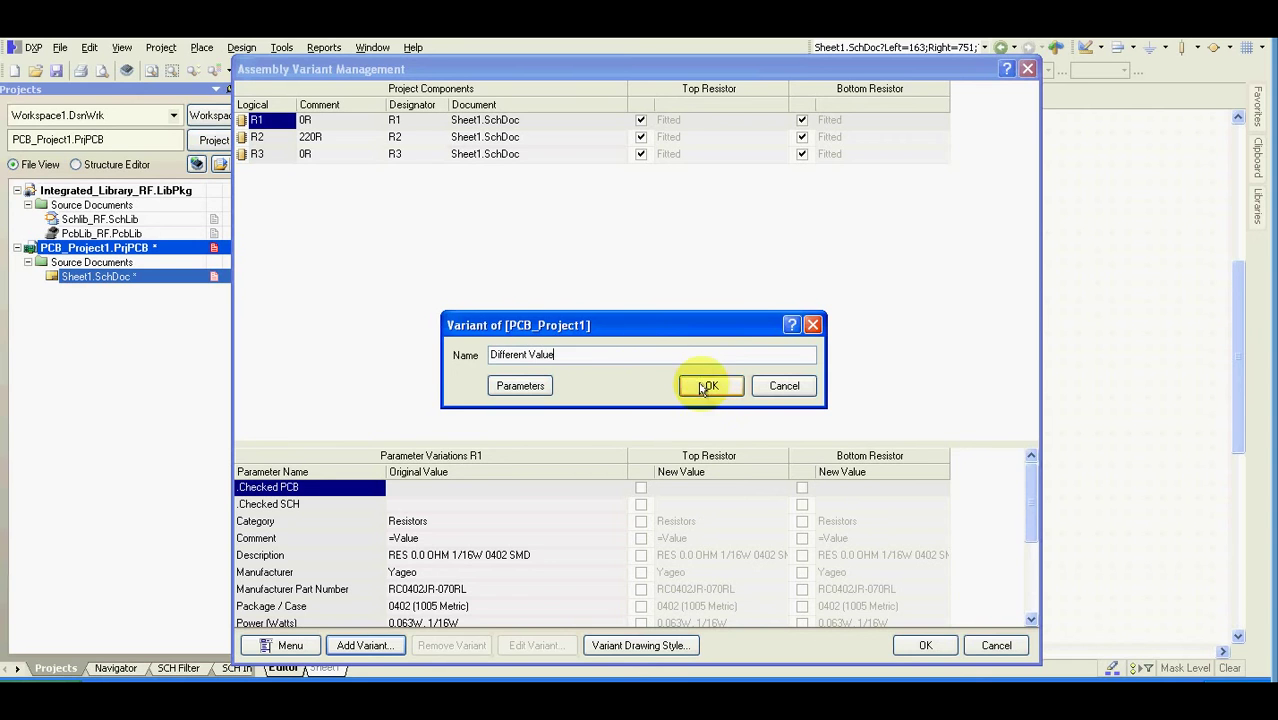
Step: Confirm the Different Value variant and view the schematic as the Top Resistor variant
{"action": "left_click", "coordinate": [711, 385]}
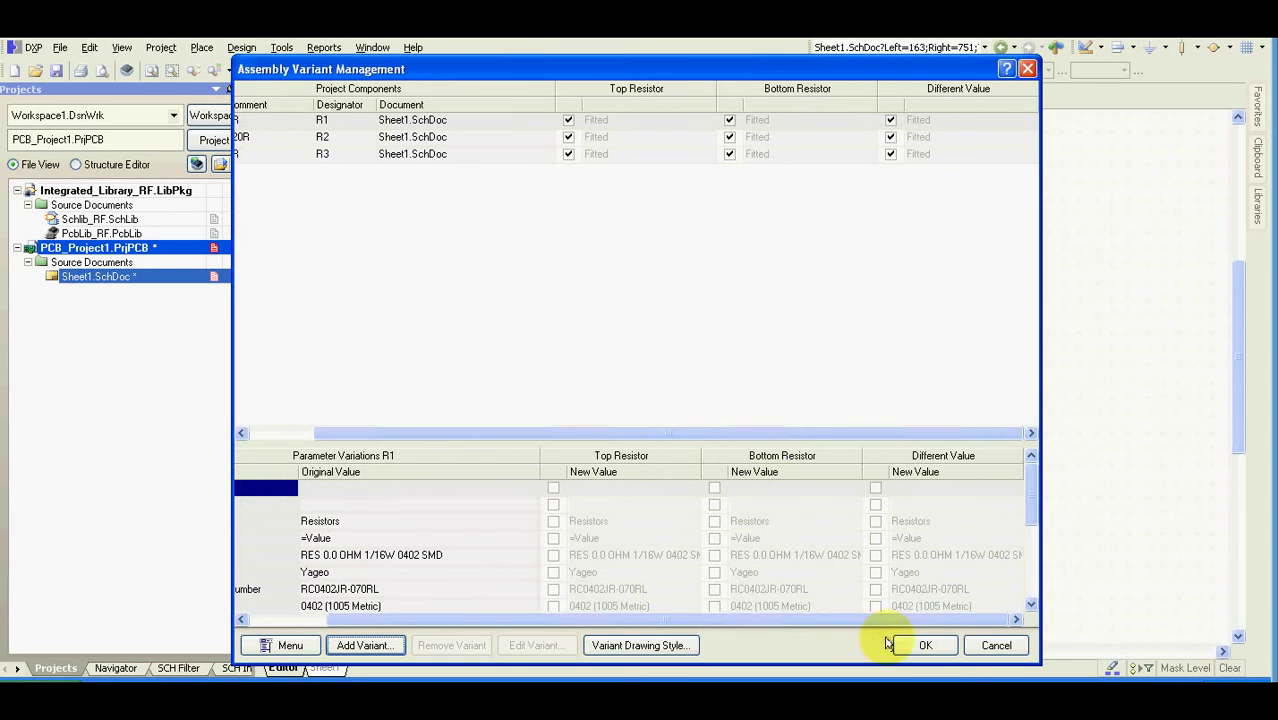
{"action": "left_click", "coordinate": [925, 645]}
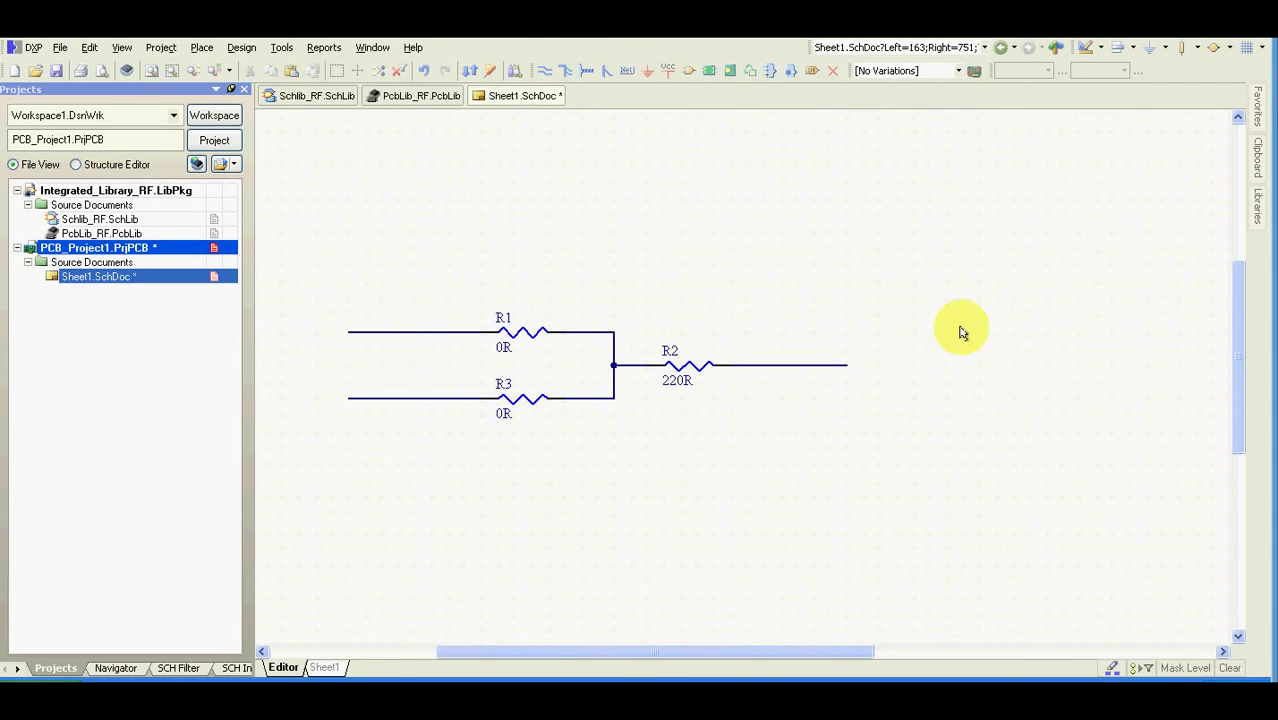
{"action": "left_click", "coordinate": [957, 72]}
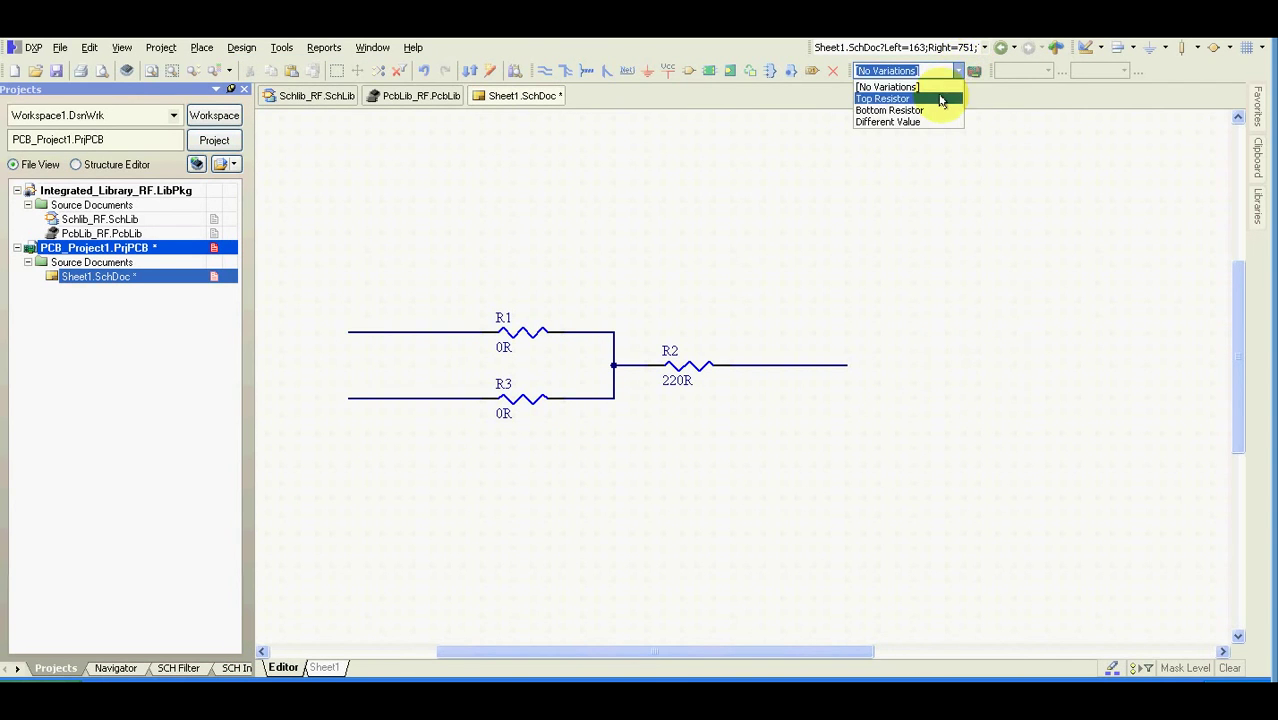
{"action": "left_click", "coordinate": [940, 98]}
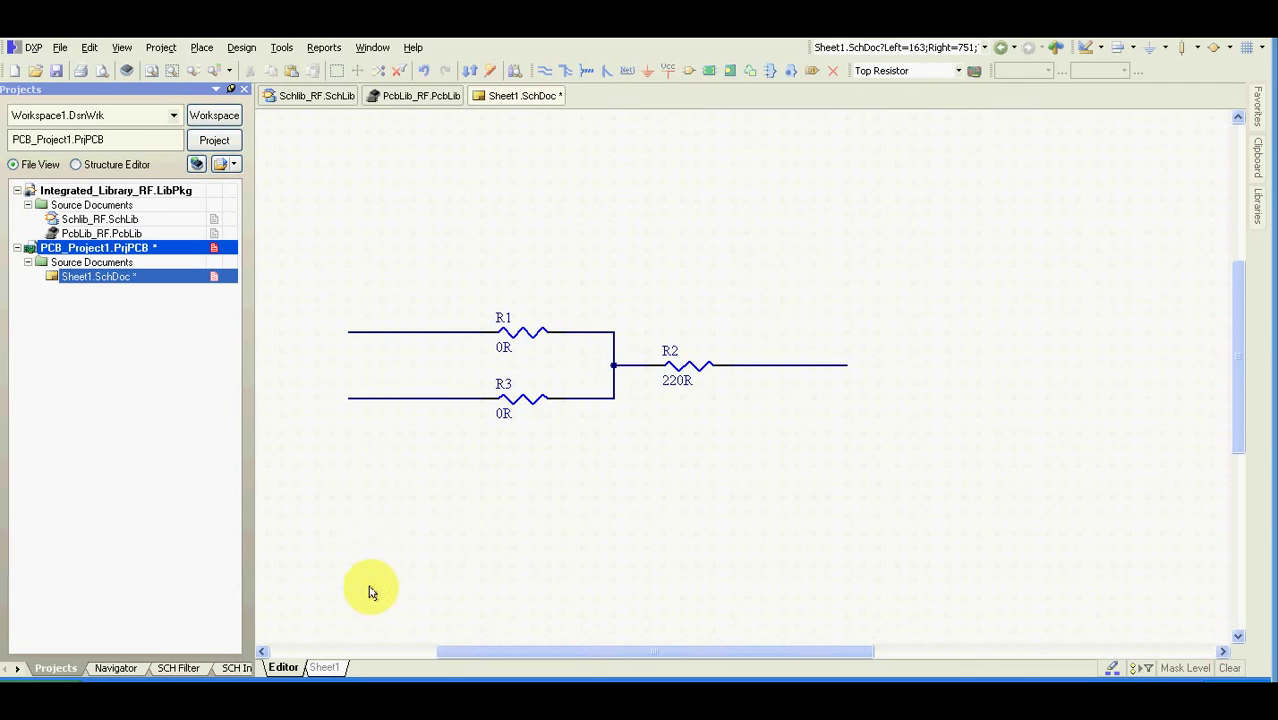
Step: In the Top Resistor variant, mark R1 not fitted and vary its comment to DNF
{"action": "left_click", "coordinate": [330, 667]}
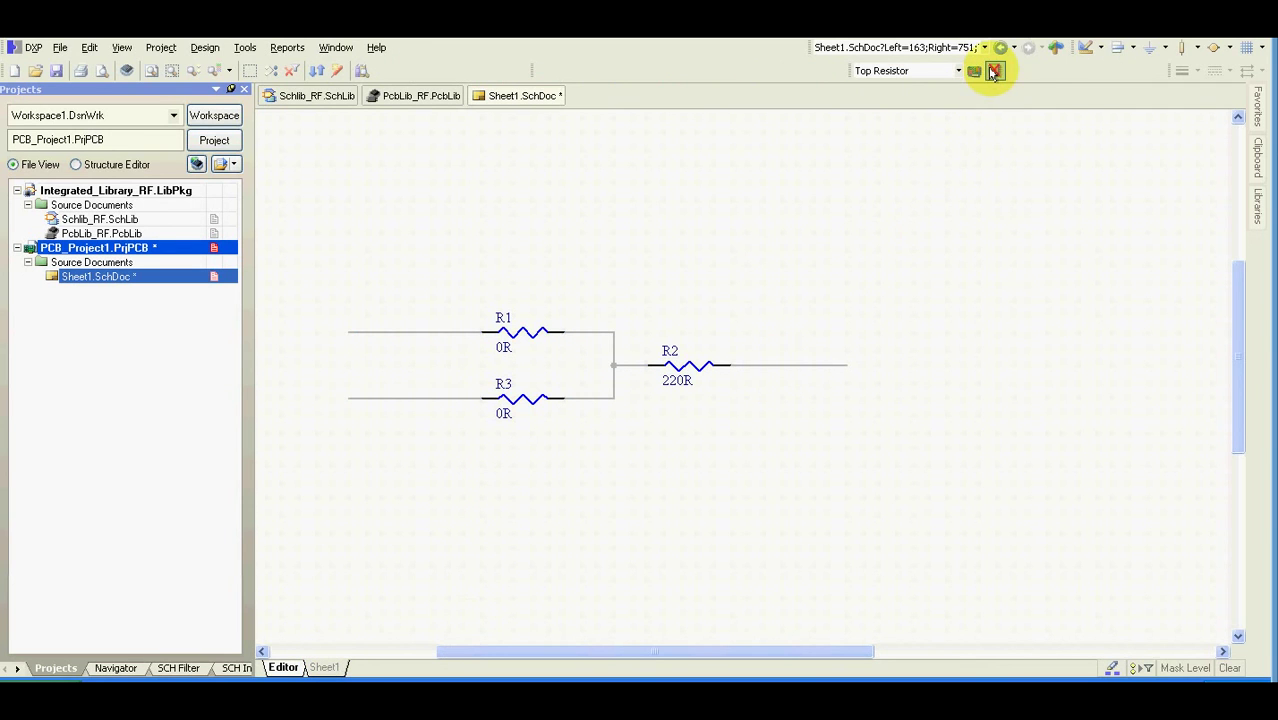
{"action": "left_click", "coordinate": [994, 71]}
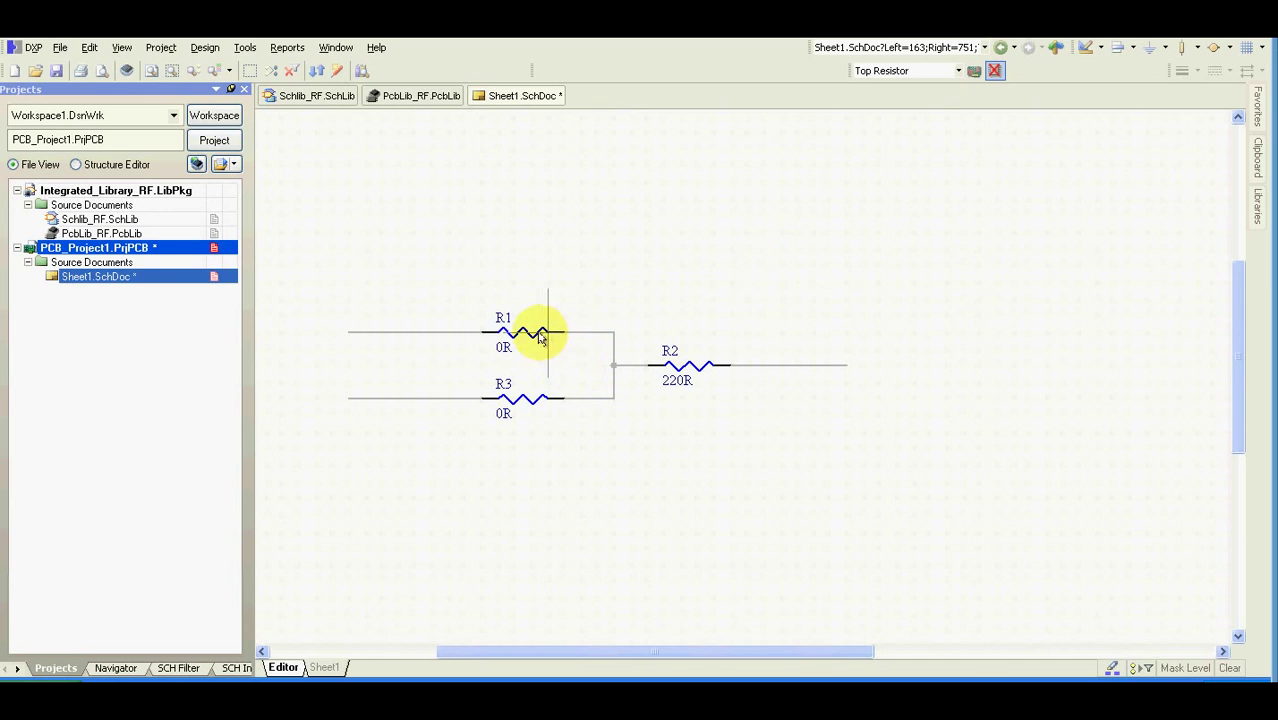
{"action": "left_click", "coordinate": [531, 337]}
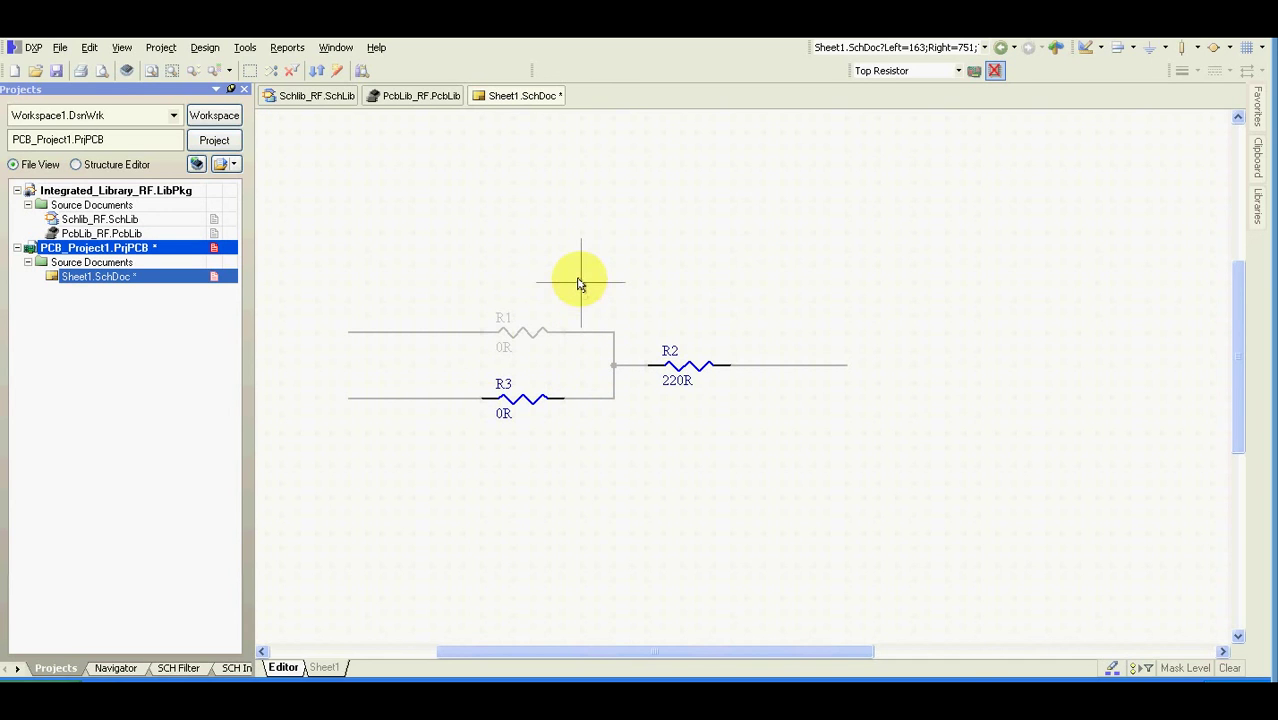
{"action": "left_click", "coordinate": [499, 349]}
{"action": "left_click", "coordinate": [476, 397]}
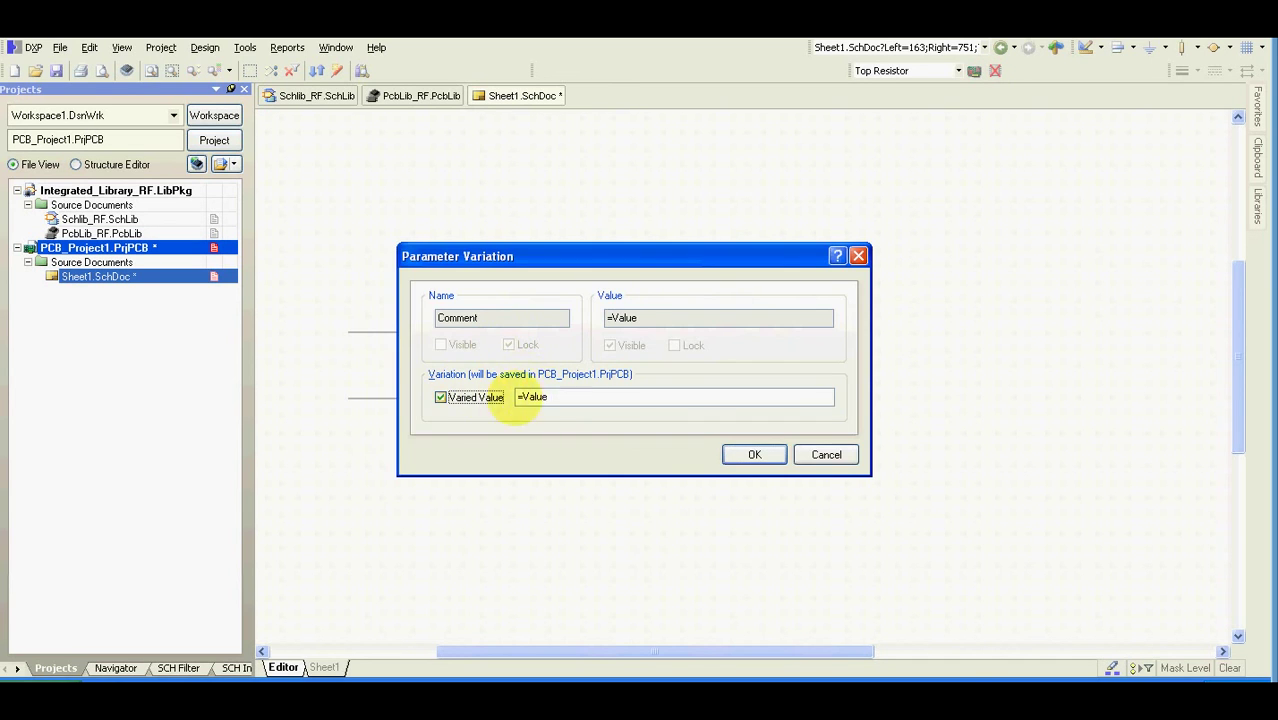
{"action": "left_click_drag", "start_coordinate": [546, 397], "coordinate": [430, 400]}
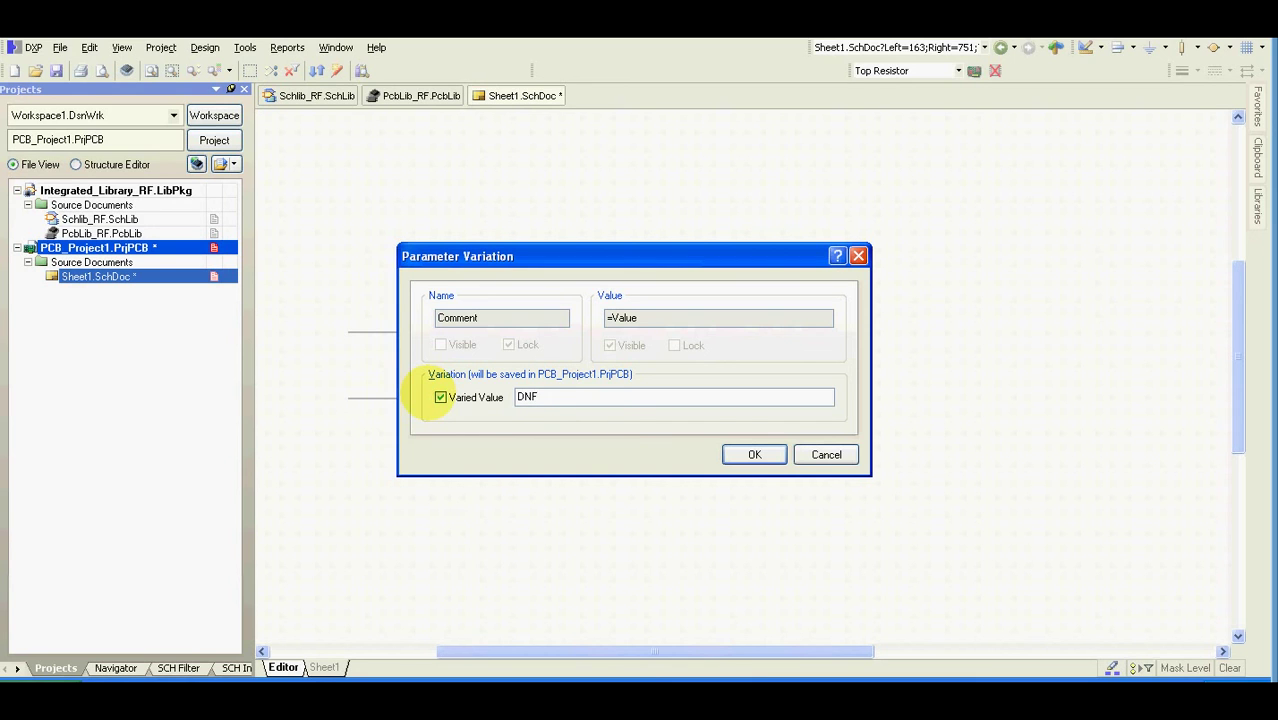
{"action": "left_click", "coordinate": [740, 453]}
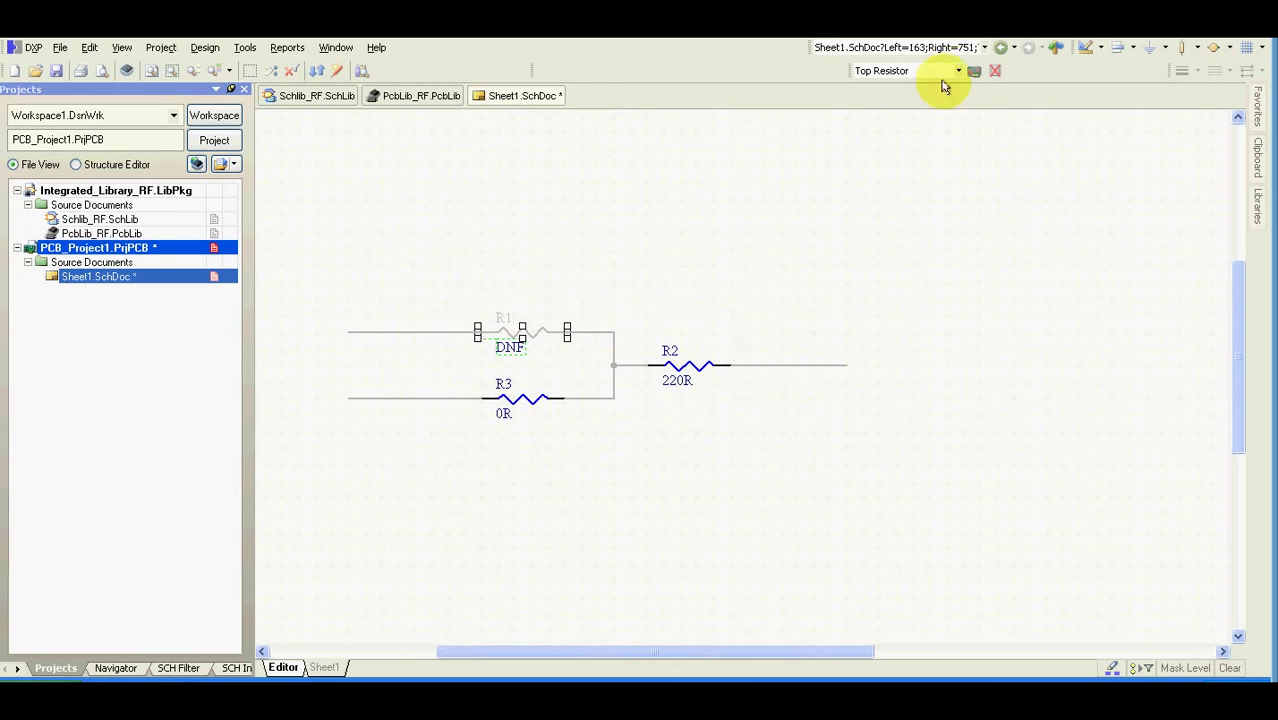
Step: In the Bottom Resistor variant, mark R3 not fitted and vary its comment to DNF
{"action": "left_click", "coordinate": [958, 71]}
{"action": "left_click", "coordinate": [921, 111]}
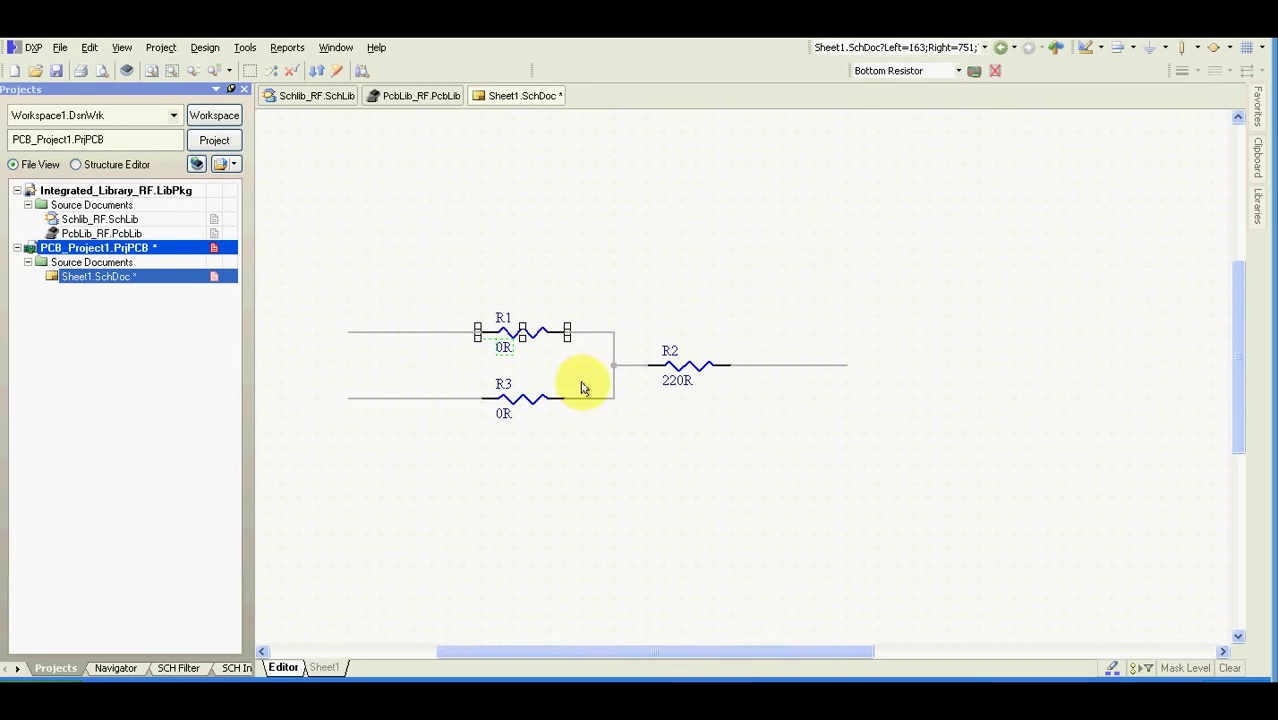
{"action": "left_click", "coordinate": [996, 71]}
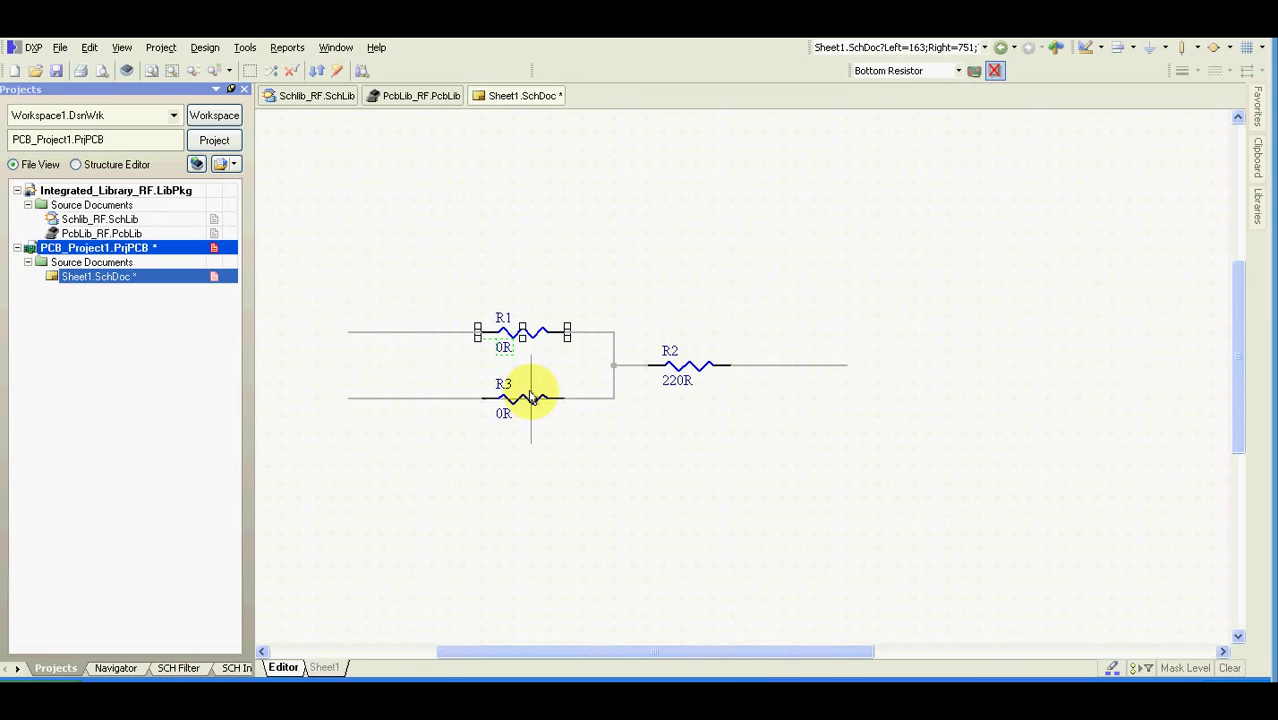
{"action": "left_click", "coordinate": [535, 396]}
{"action": "double_click", "coordinate": [506, 405]}
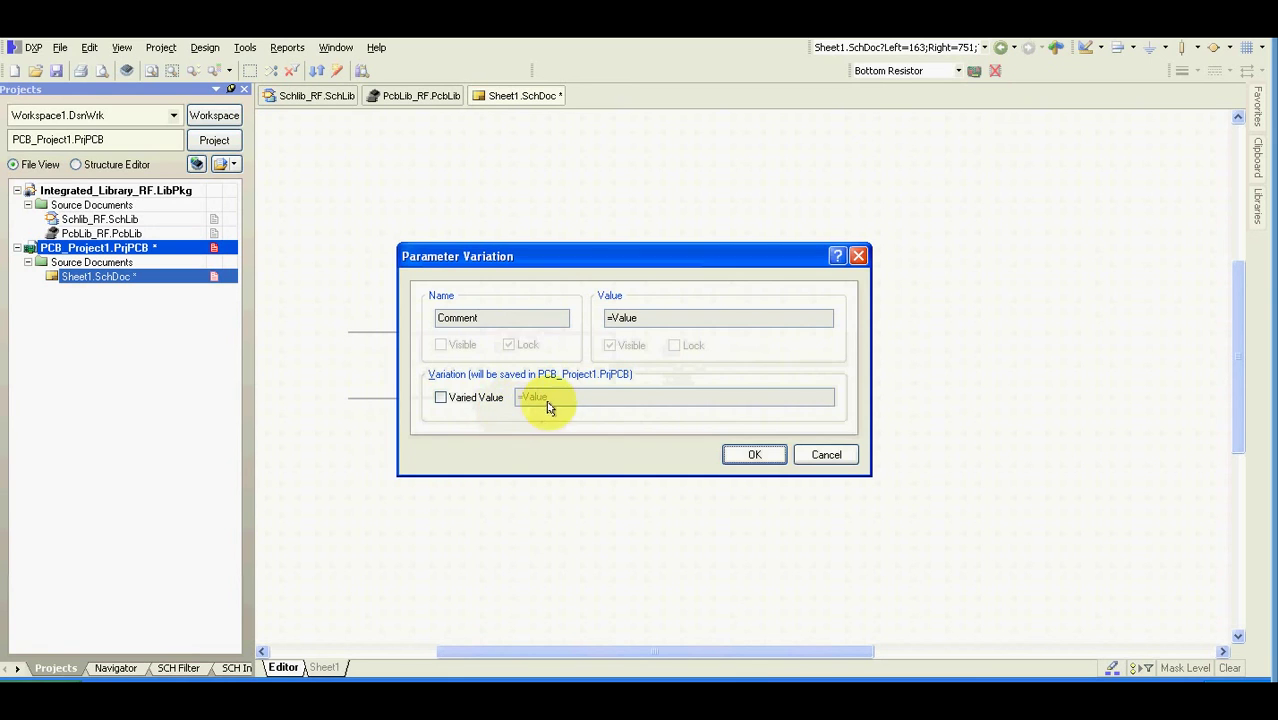
{"action": "left_click", "coordinate": [470, 397]}
{"action": "double_click", "coordinate": [565, 398]}
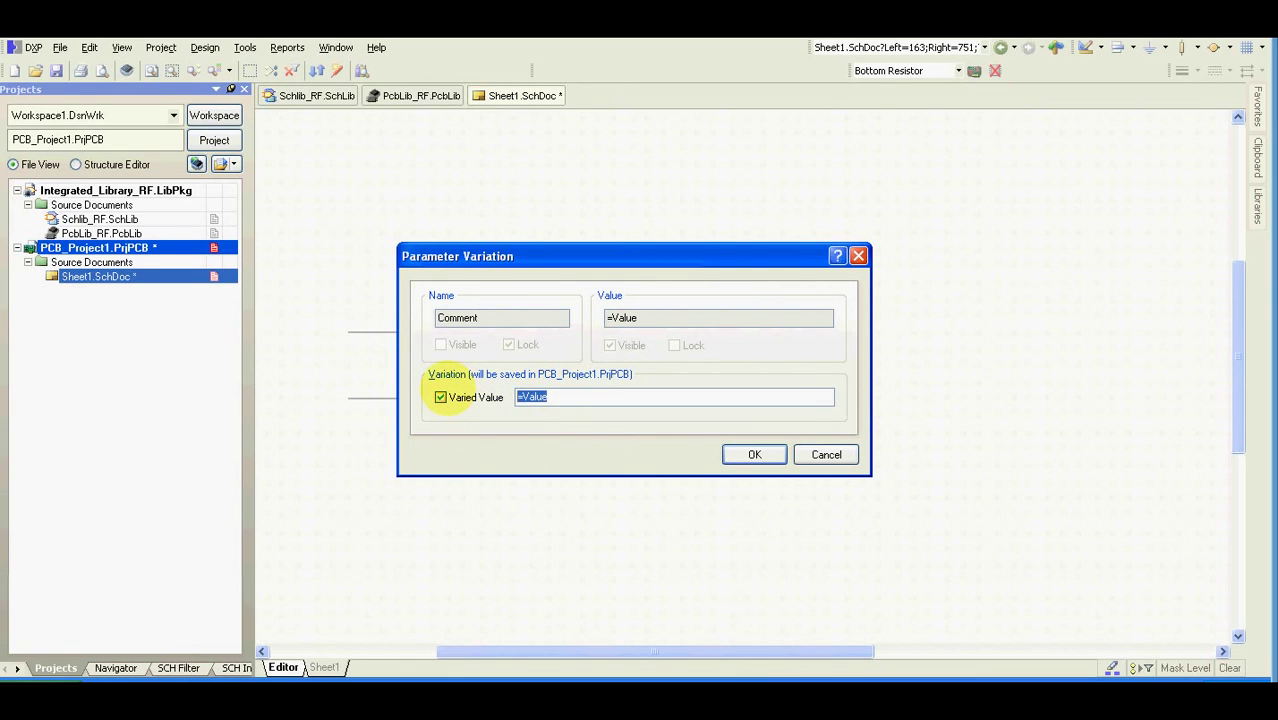
{"action": "left_click", "coordinate": [738, 453]}
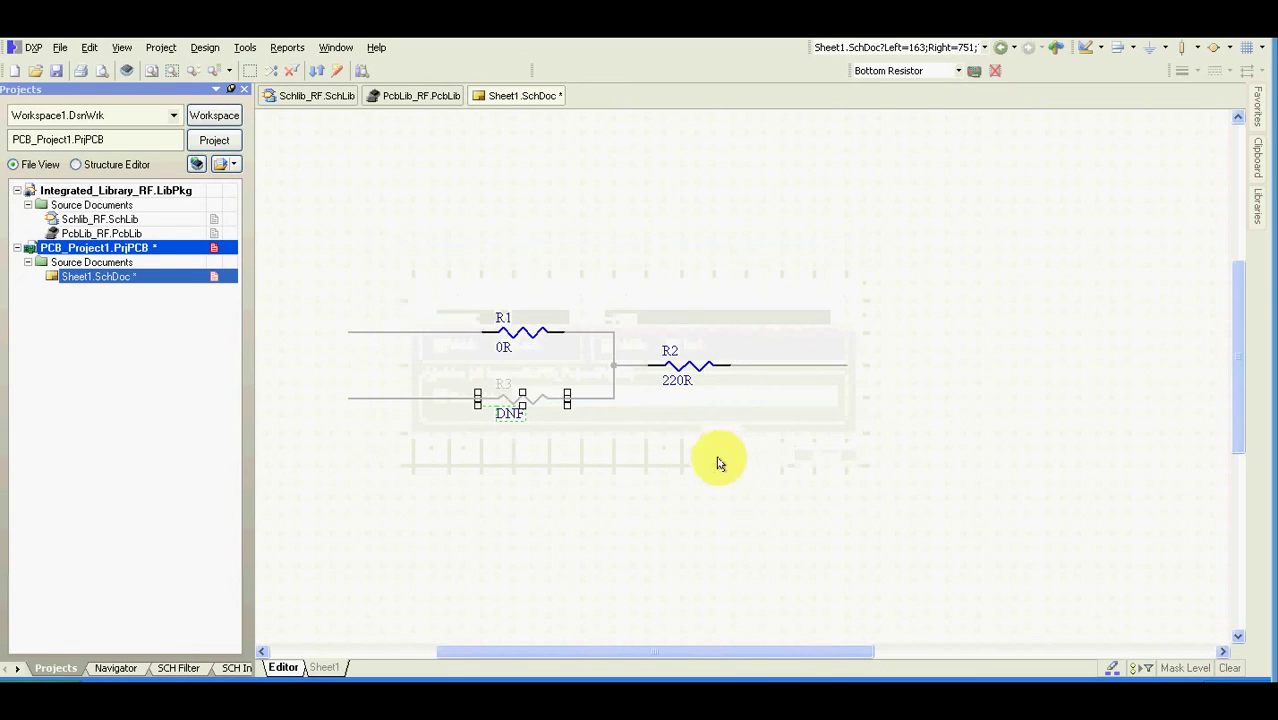
Step: In the Different Value variant, set R2's varied value to 550 and verify it
{"action": "left_click", "coordinate": [958, 71]}
{"action": "left_click", "coordinate": [938, 122]}
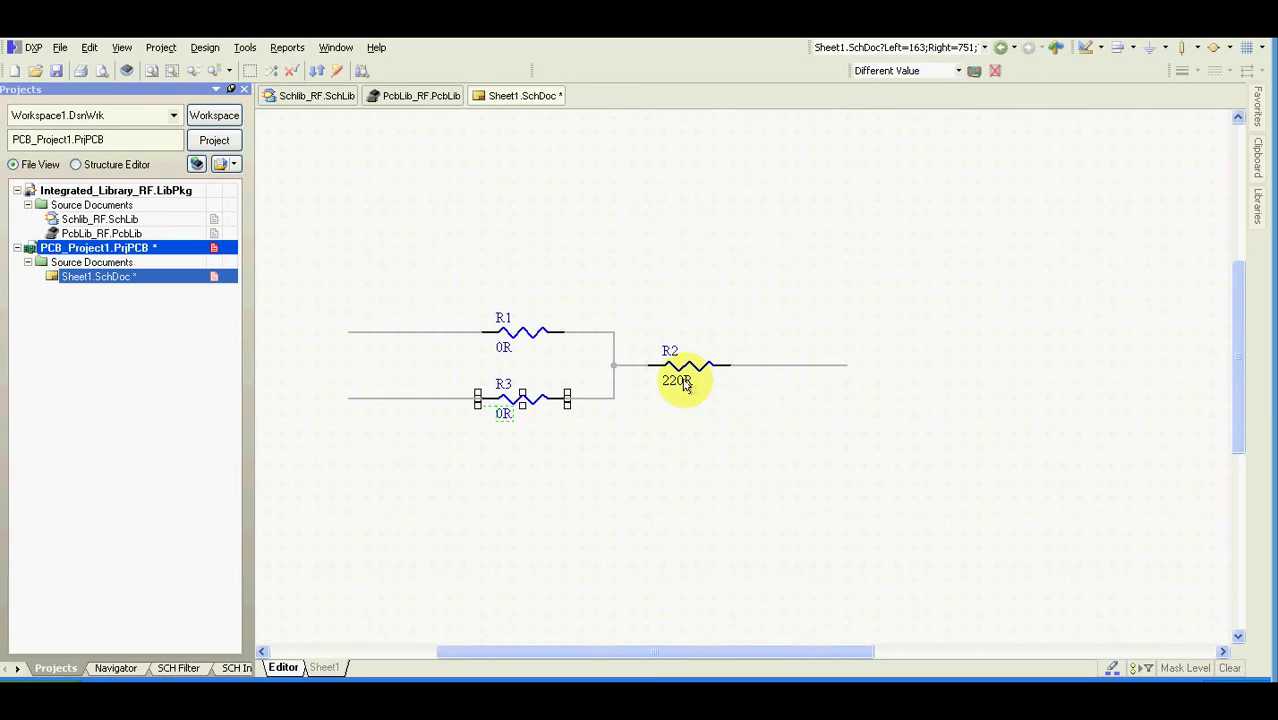
{"action": "double_click", "coordinate": [685, 385]}
{"action": "left_click", "coordinate": [495, 400]}
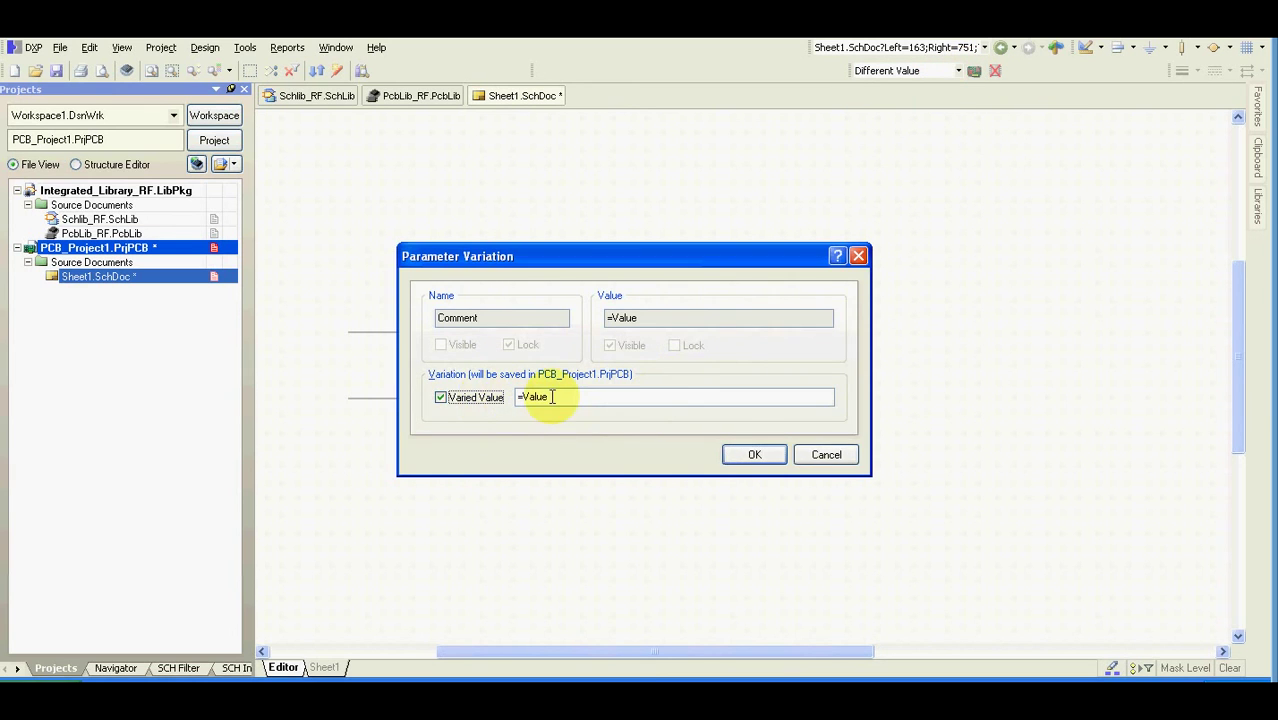
{"action": "left_click_drag", "start_coordinate": [572, 397], "coordinate": [457, 397]}
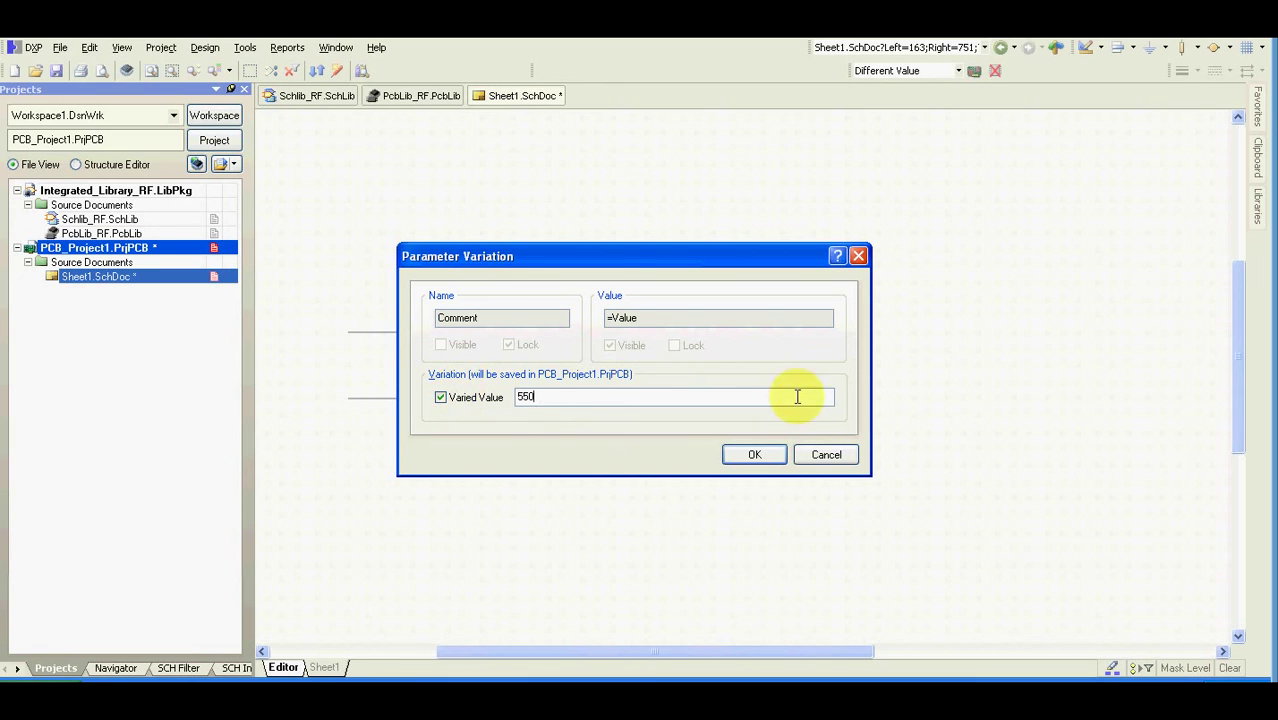
{"action": "left_click", "coordinate": [754, 454]}
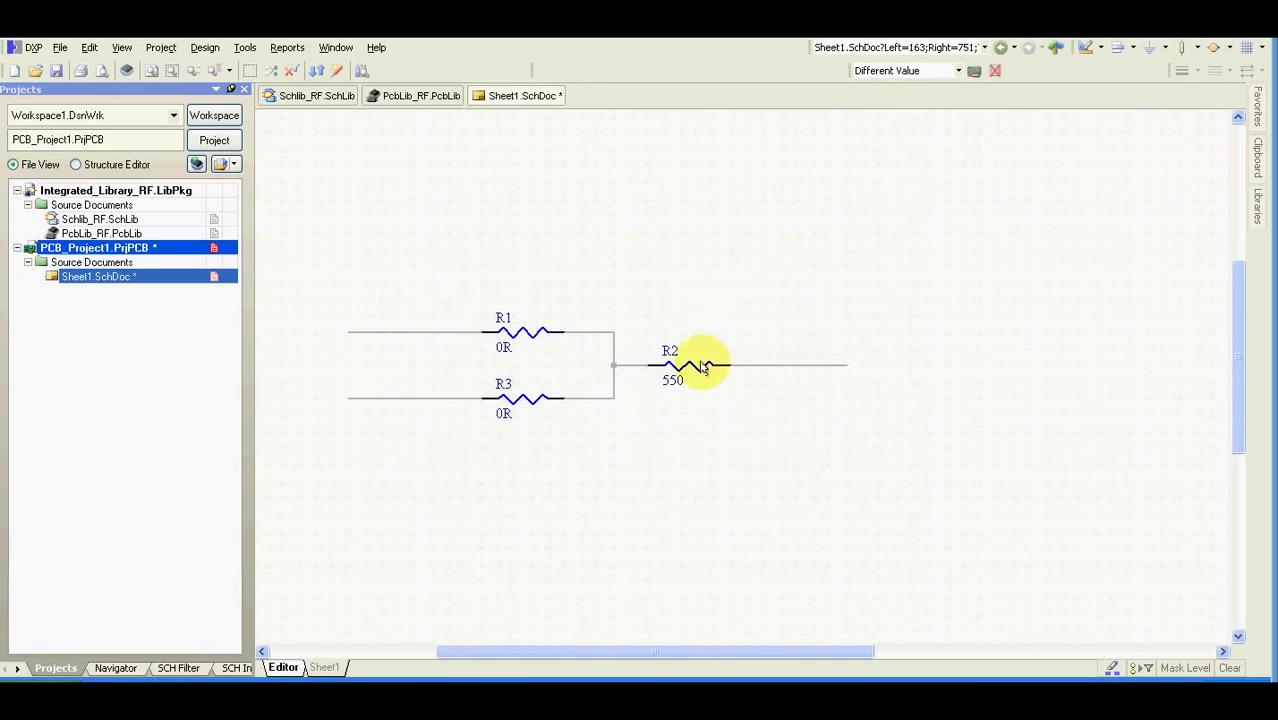
{"action": "double_click", "coordinate": [668, 380]}
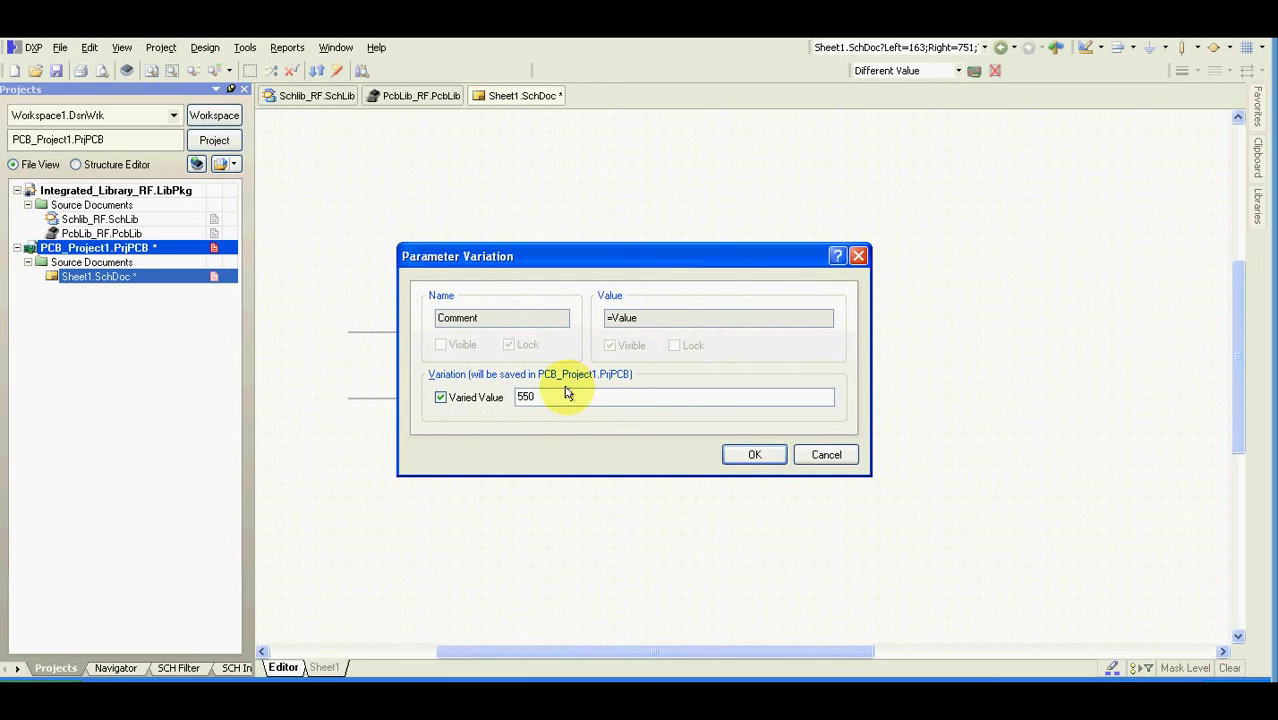
{"action": "left_click", "coordinate": [760, 458]}
{"action": "left_click", "coordinate": [957, 70]}
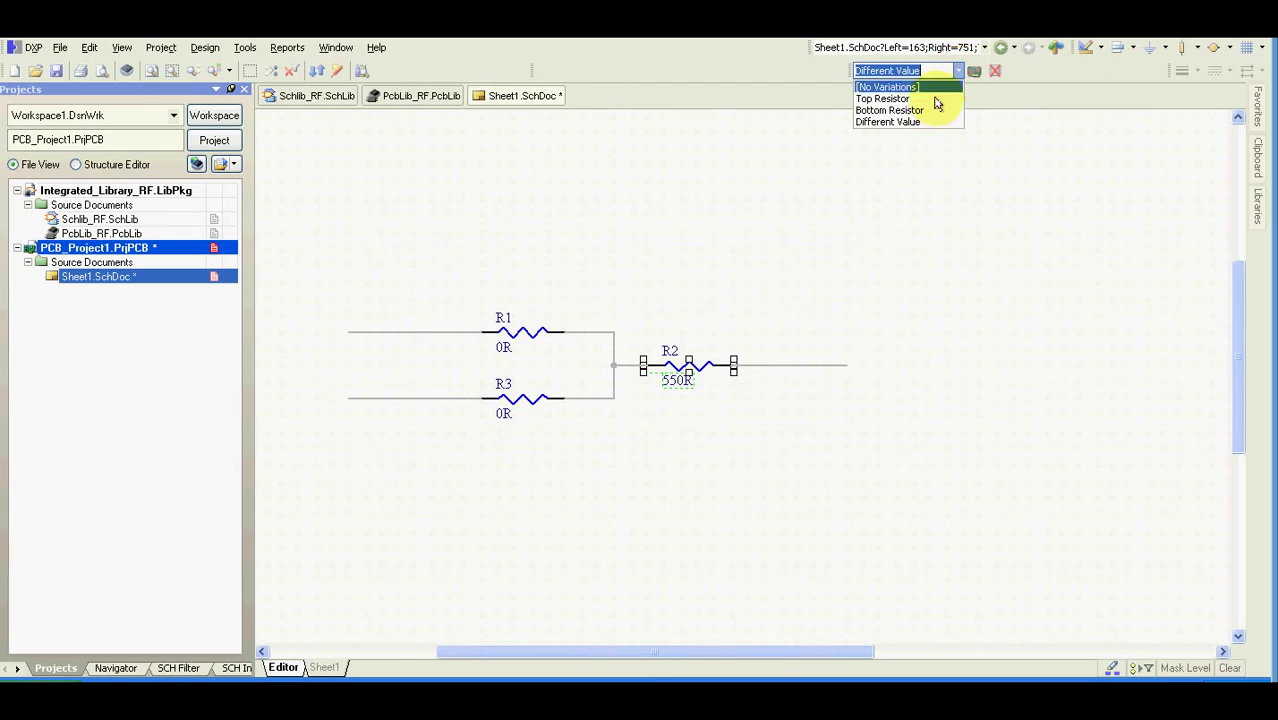
{"action": "left_click", "coordinate": [935, 99]}
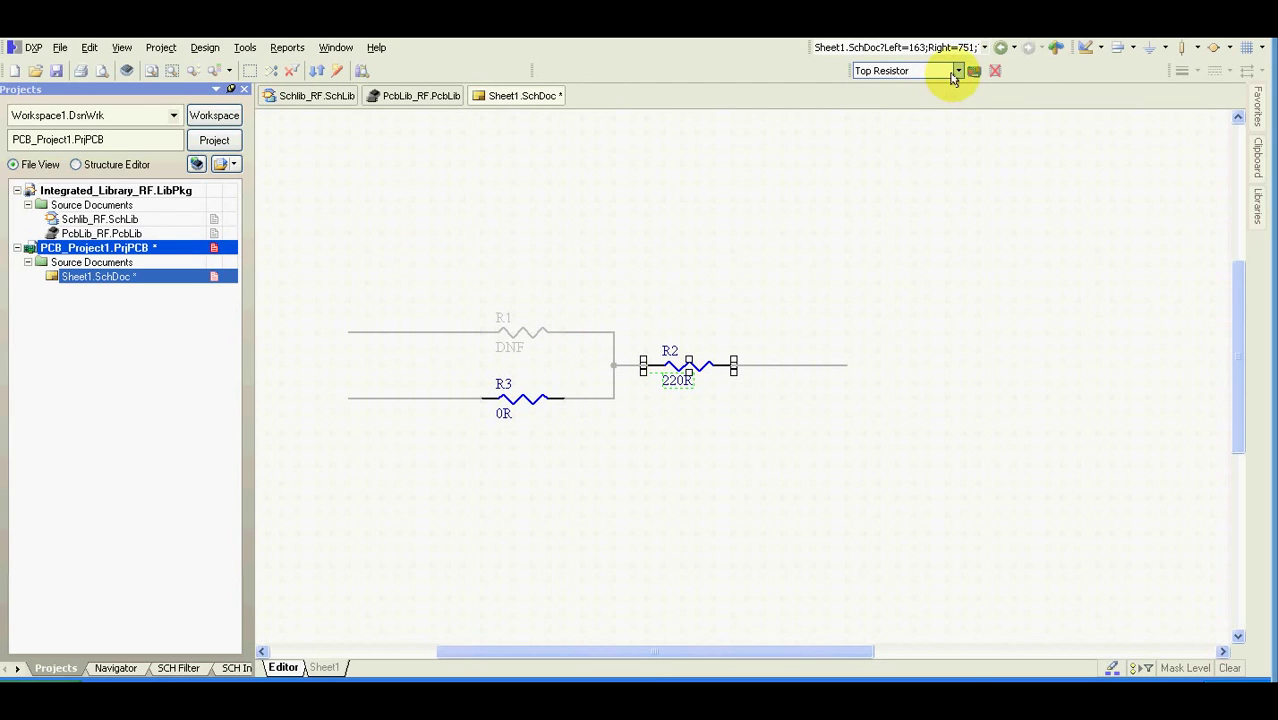
{"action": "left_click", "coordinate": [957, 74]}
{"action": "left_click", "coordinate": [945, 111]}
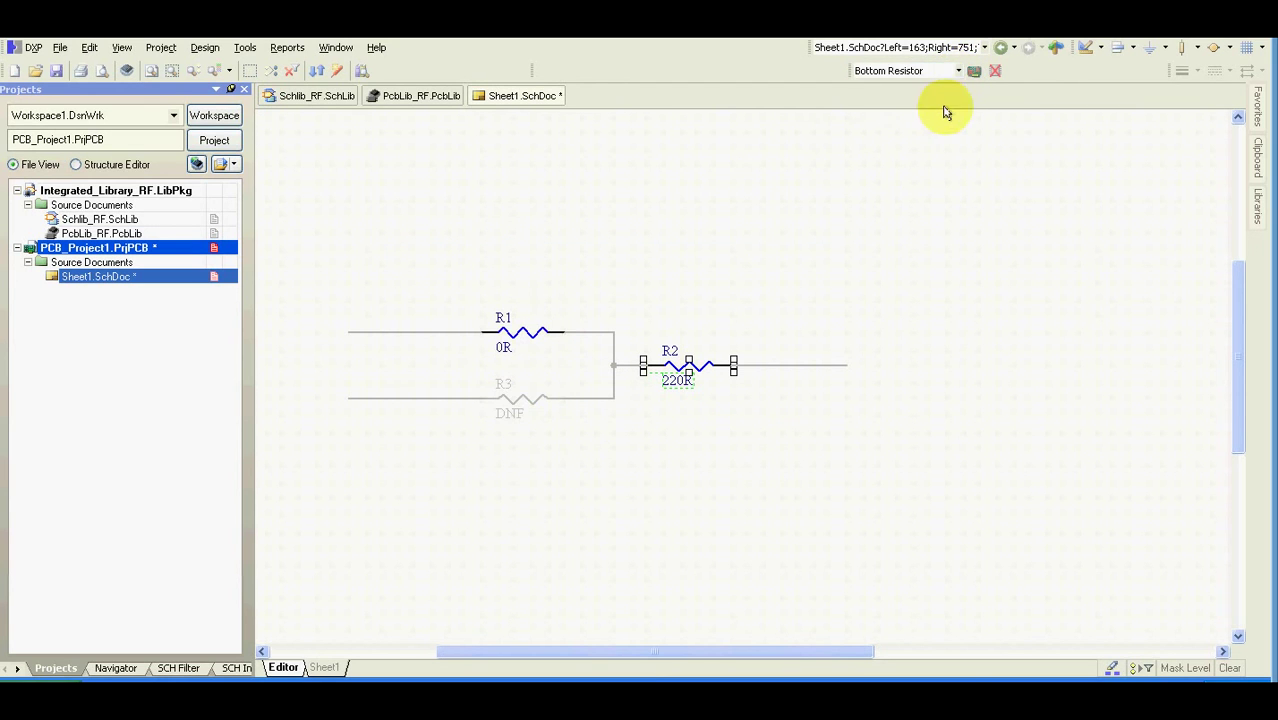
{"action": "left_click", "coordinate": [957, 70]}
{"action": "left_click", "coordinate": [940, 121]}
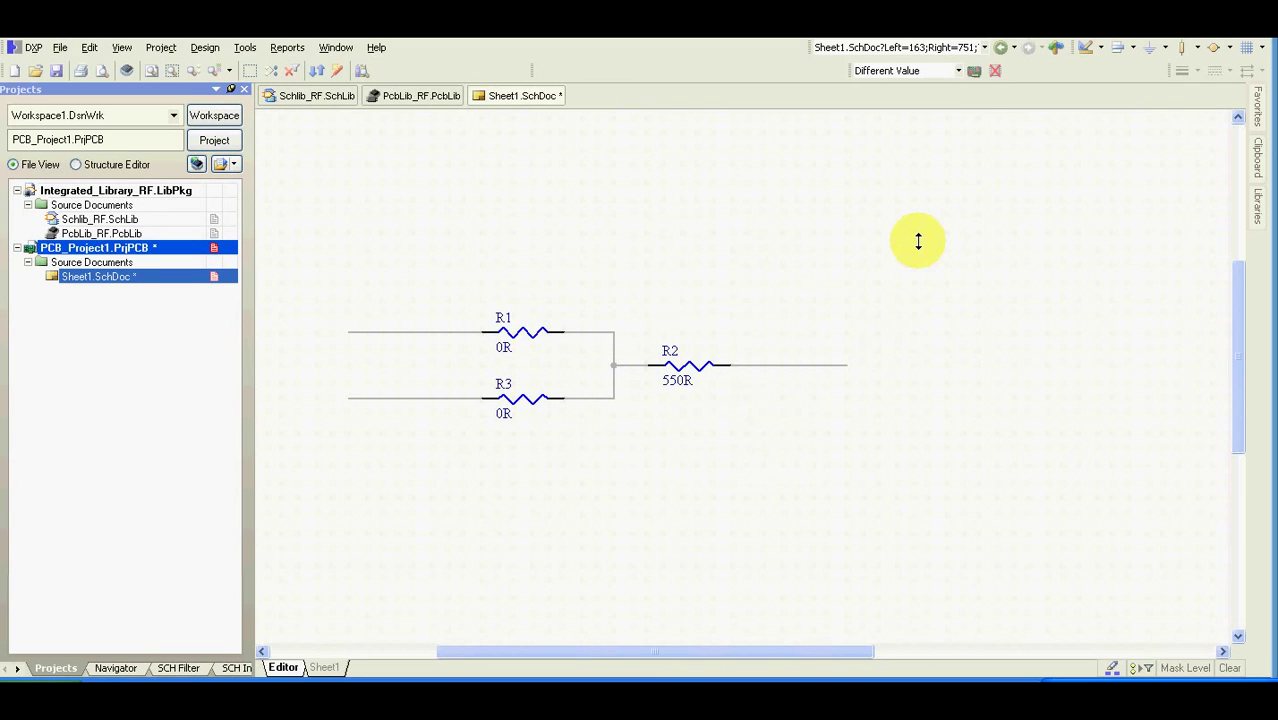
{"action": "left_click", "coordinate": [974, 72]}
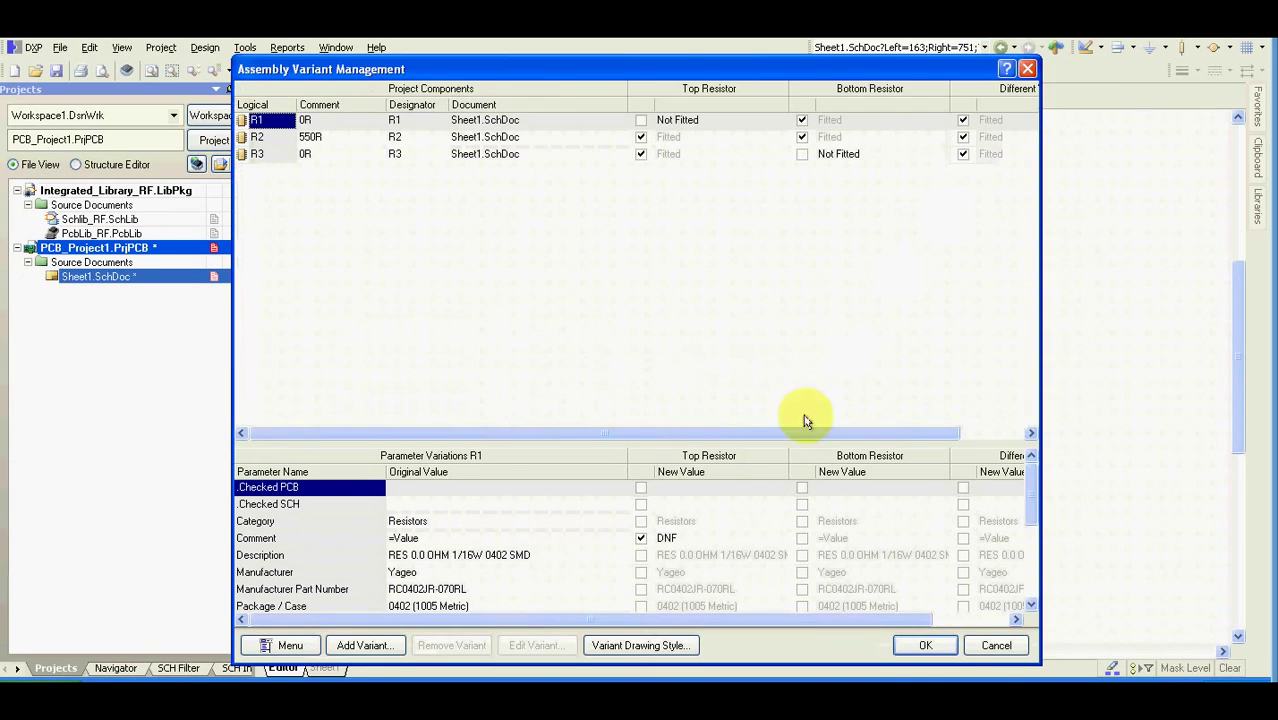
{"action": "left_click", "coordinate": [642, 645]}
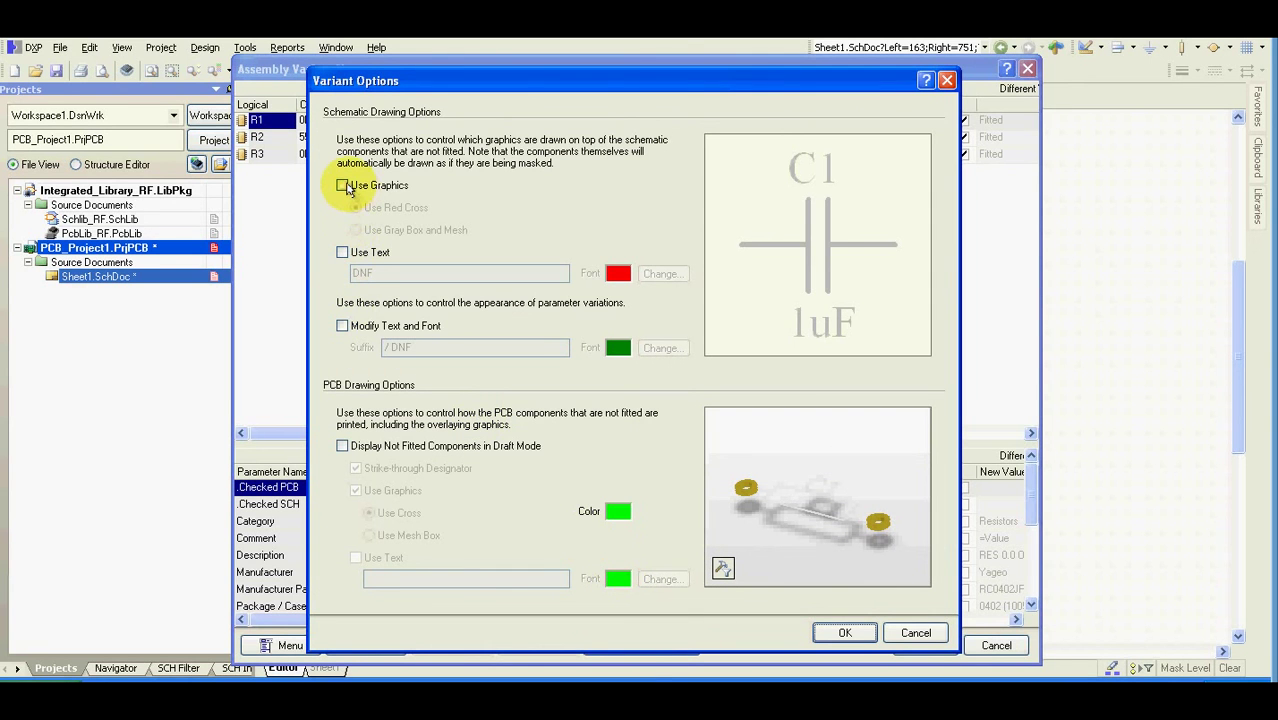
{"action": "left_click", "coordinate": [343, 185]}
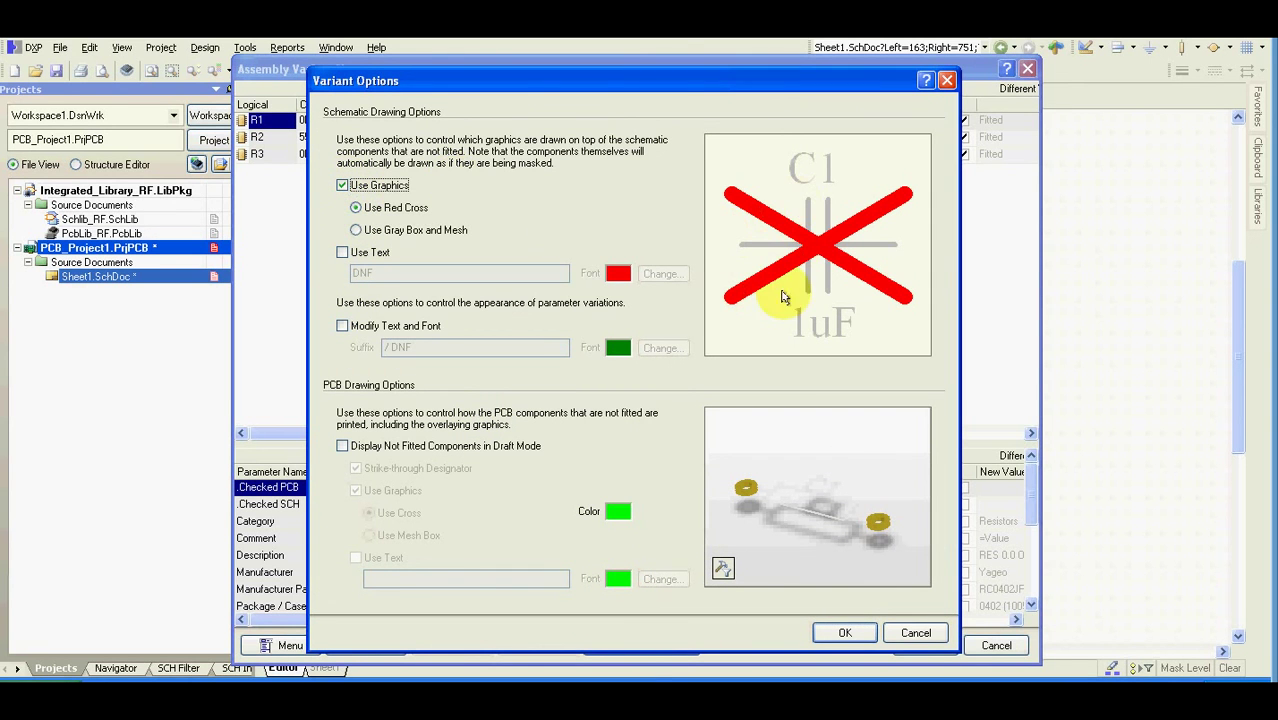
{"action": "left_click", "coordinate": [378, 230]}
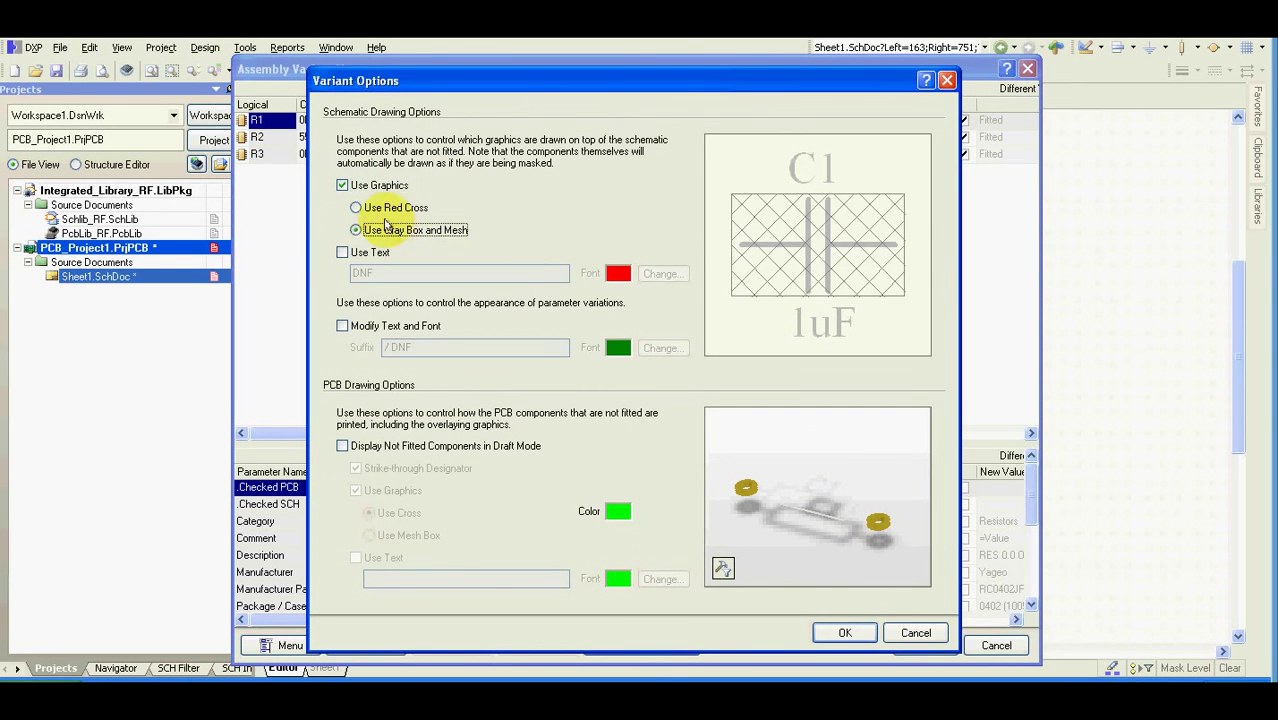
{"action": "left_click", "coordinate": [379, 207]}
{"action": "left_click", "coordinate": [370, 187]}
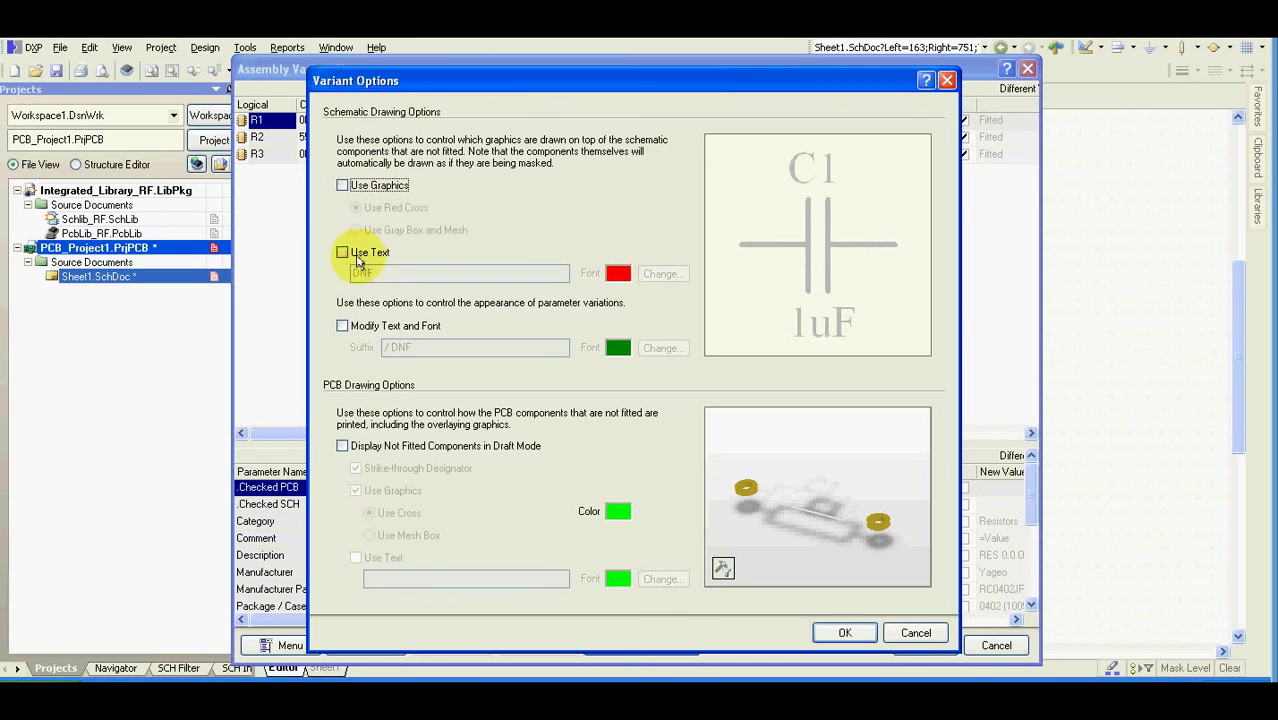
{"action": "left_click", "coordinate": [343, 252]}
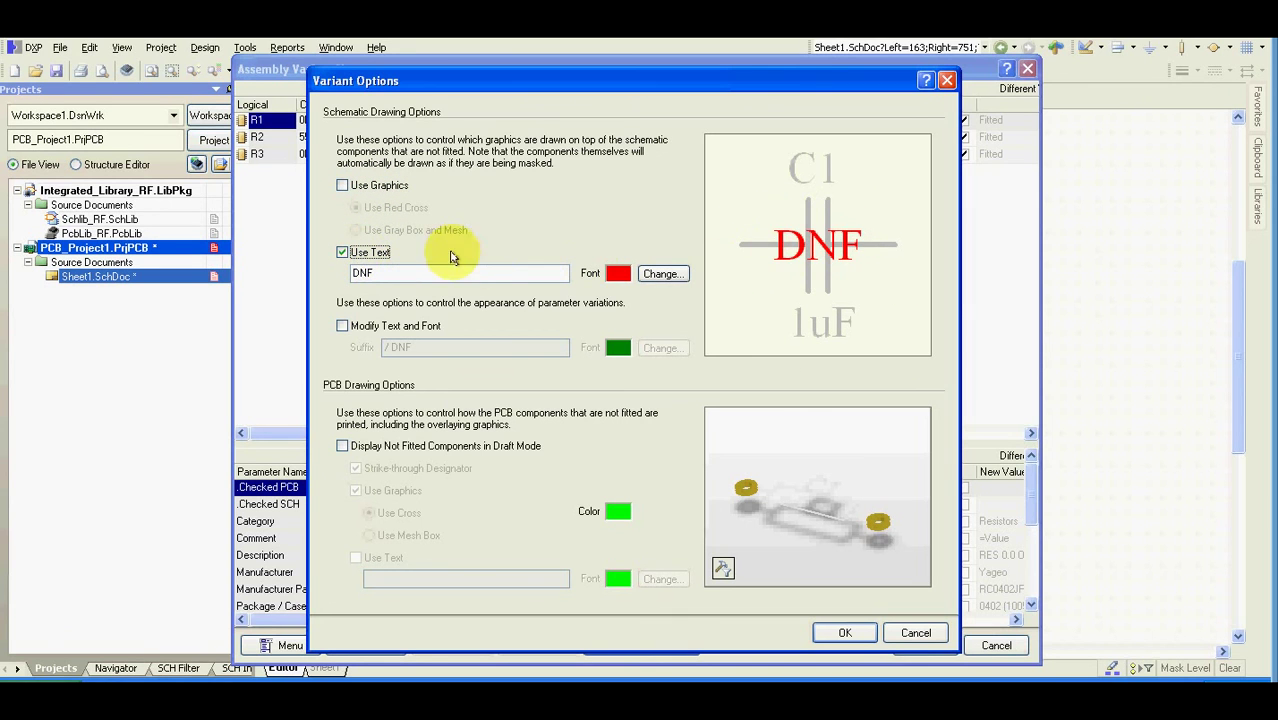
{"action": "left_click", "coordinate": [366, 252]}
{"action": "left_click", "coordinate": [368, 326]}
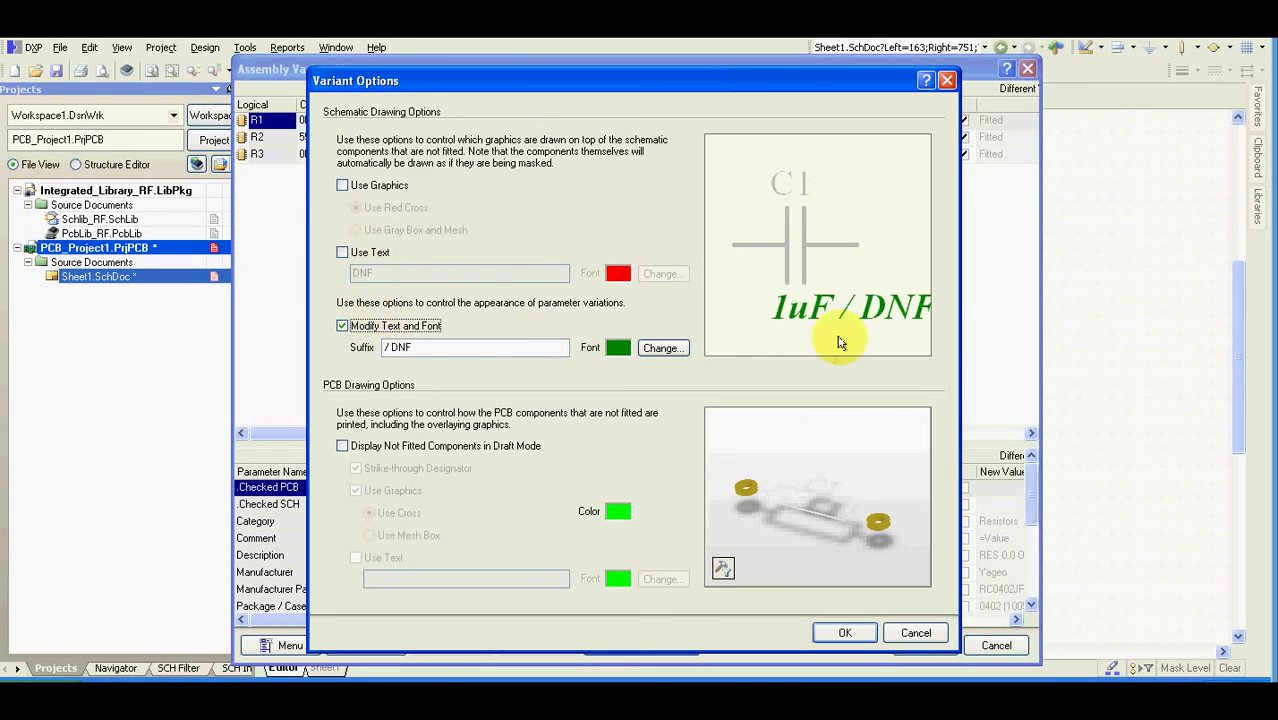
{"action": "left_click", "coordinate": [385, 327]}
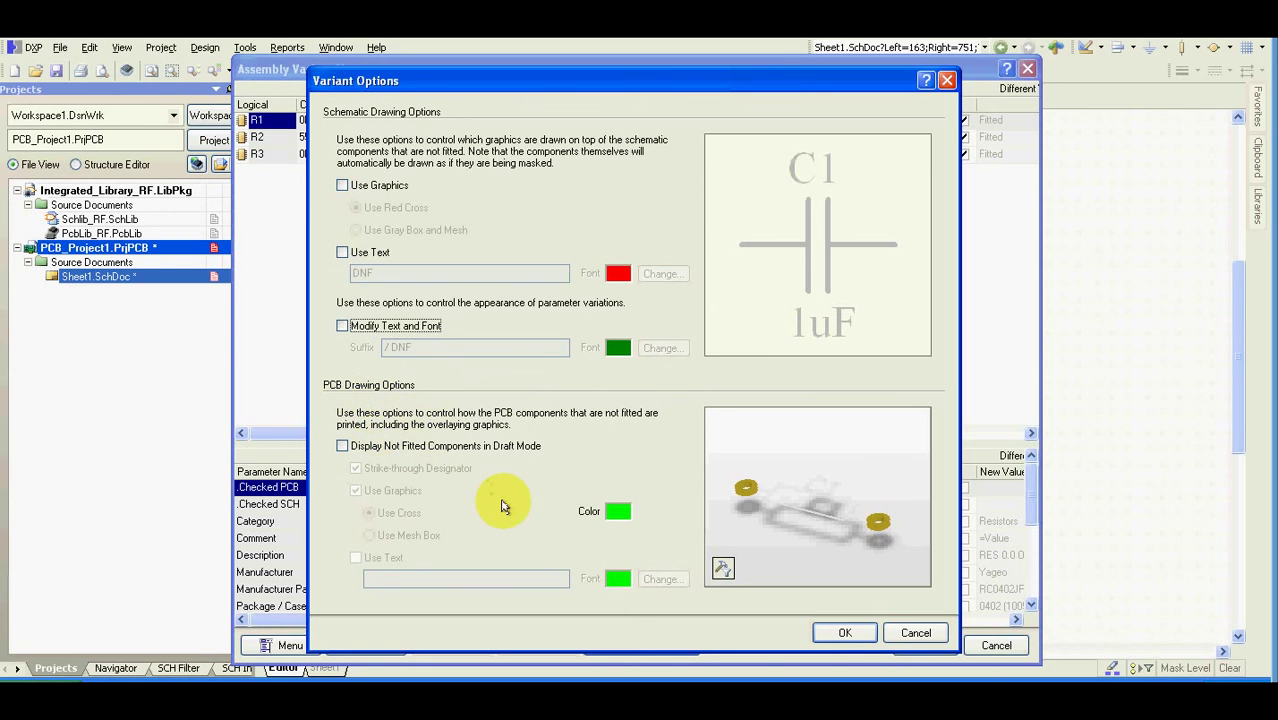
{"action": "left_click", "coordinate": [845, 632]}
Step: Close the assembly variant manager
{"action": "left_click", "coordinate": [920, 644]}
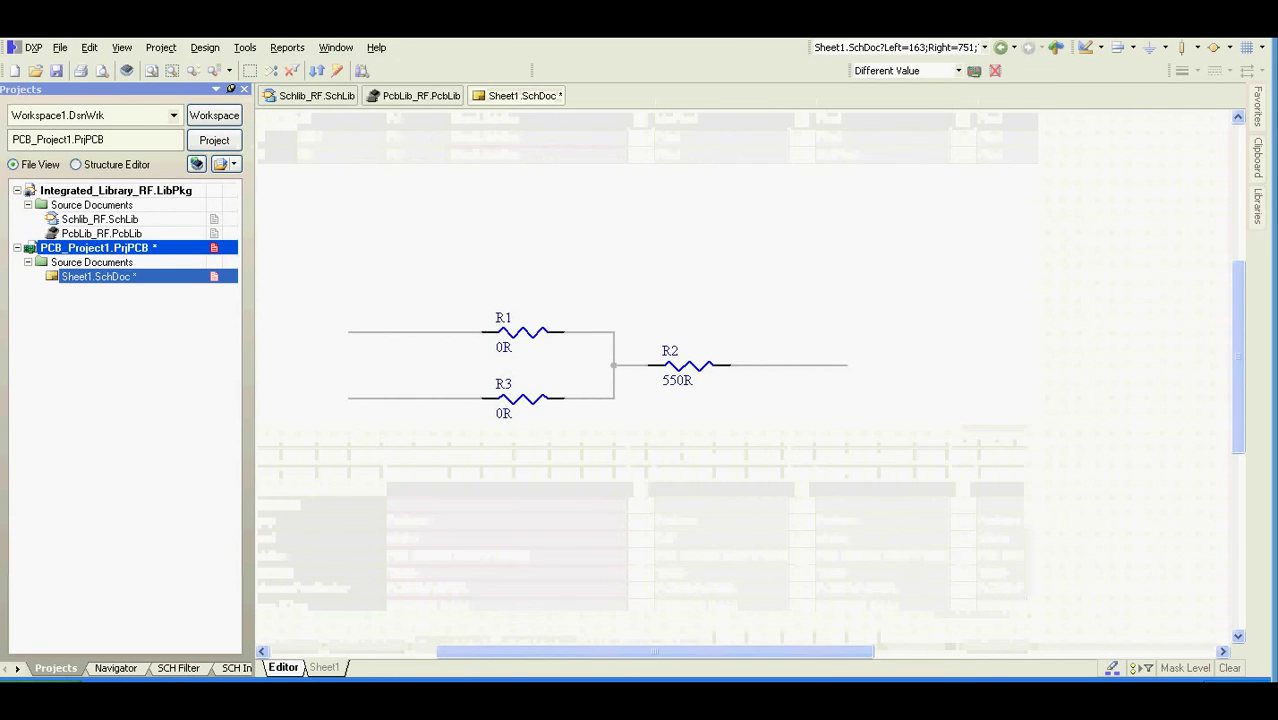